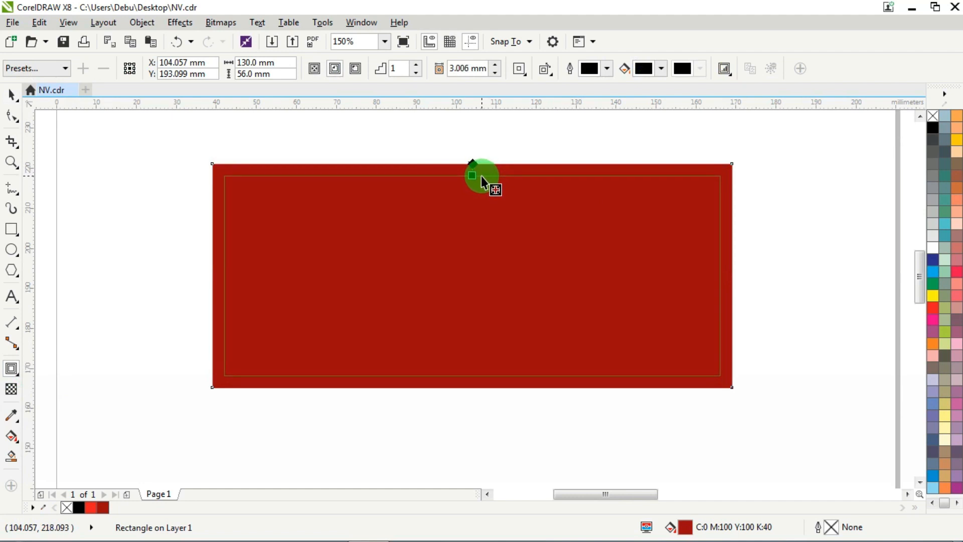
- Break the black and dark red contour group apart into separate rectangles
{"action": "left_click", "coordinate": [10, 97]}
{"action": "left_click", "coordinate": [273, 110]}
{"action": "left_click", "coordinate": [366, 227]}
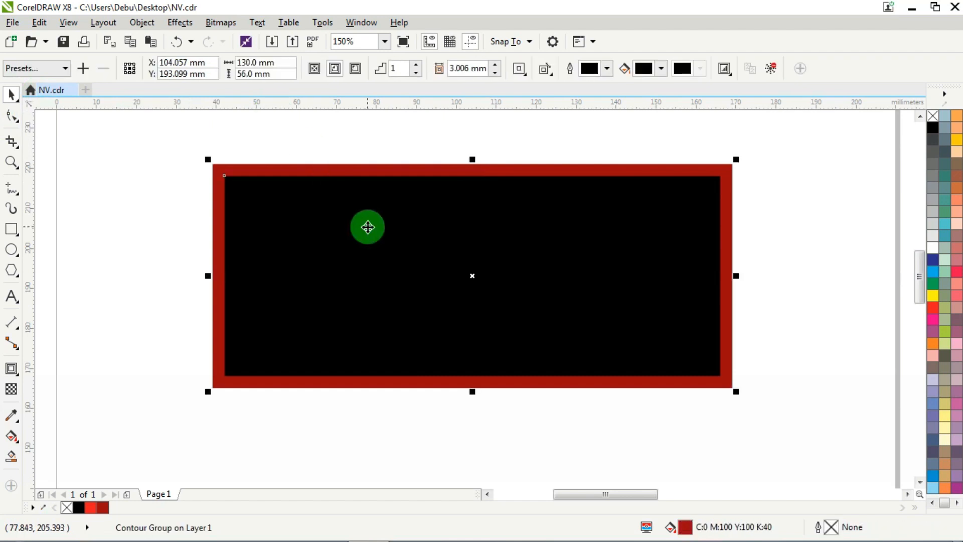
{"action": "right_click", "coordinate": [368, 226]}
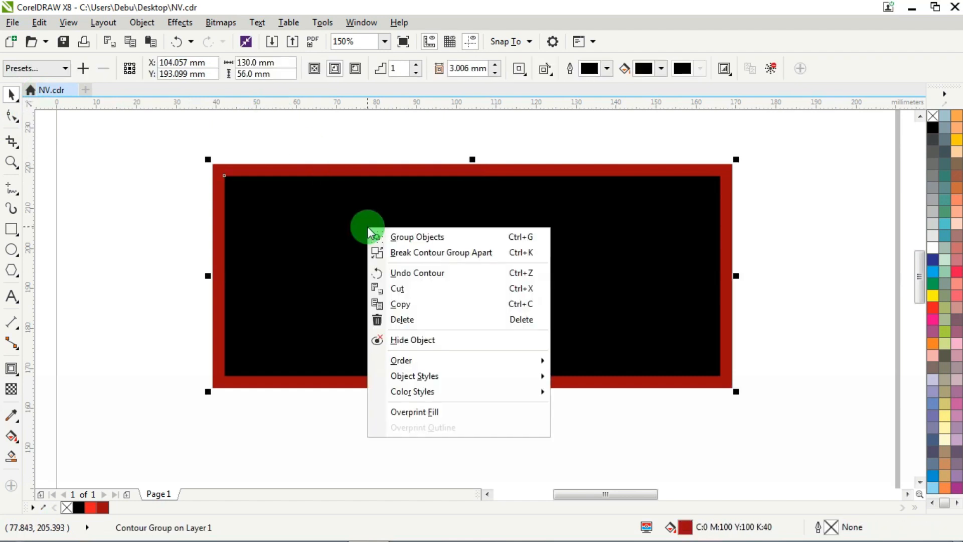
{"action": "left_click", "coordinate": [432, 252]}
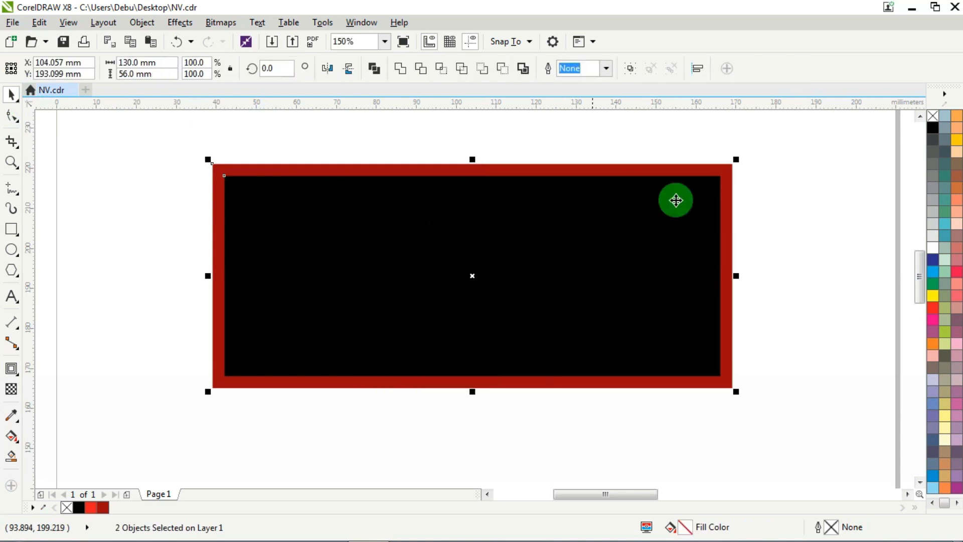
{"action": "left_click", "coordinate": [808, 145]}
- Fill the inner black rectangle with light blue (C:40 M:0 Y:0 K:0)
{"action": "left_click", "coordinate": [559, 233]}
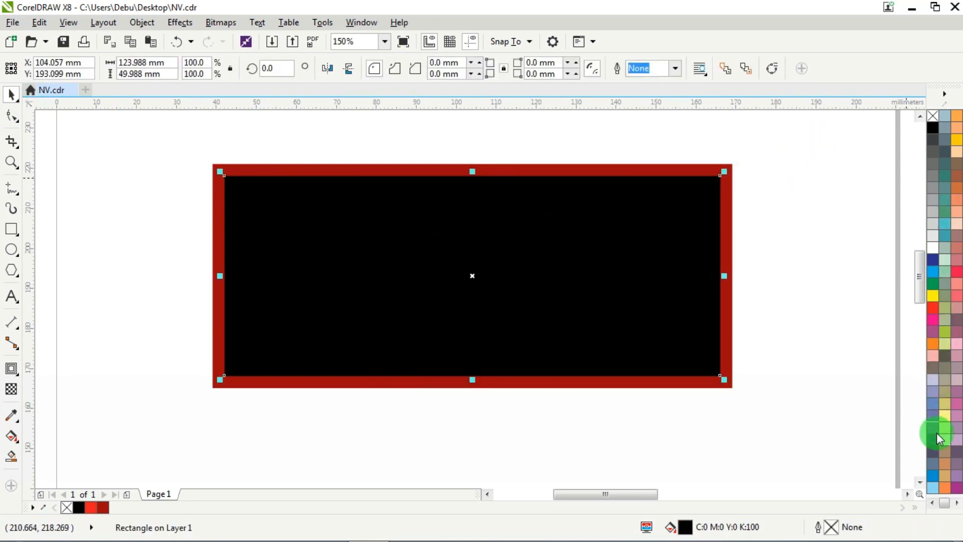
{"action": "left_click", "coordinate": [933, 486]}
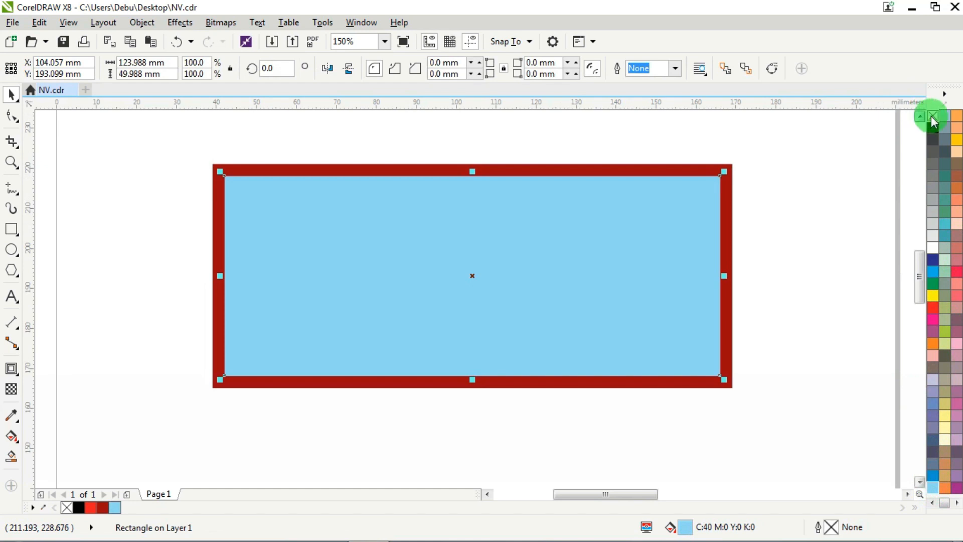
{"action": "left_click", "coordinate": [787, 150]}
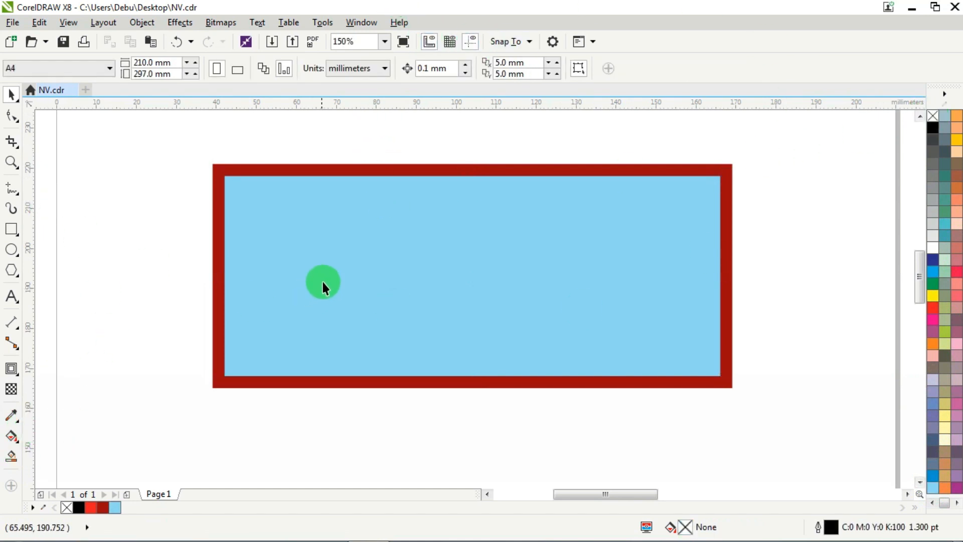
- Apply a vertical fountain fill to the inner rectangle, running from light blue at the upper edge down to green
{"action": "left_click", "coordinate": [323, 283]}
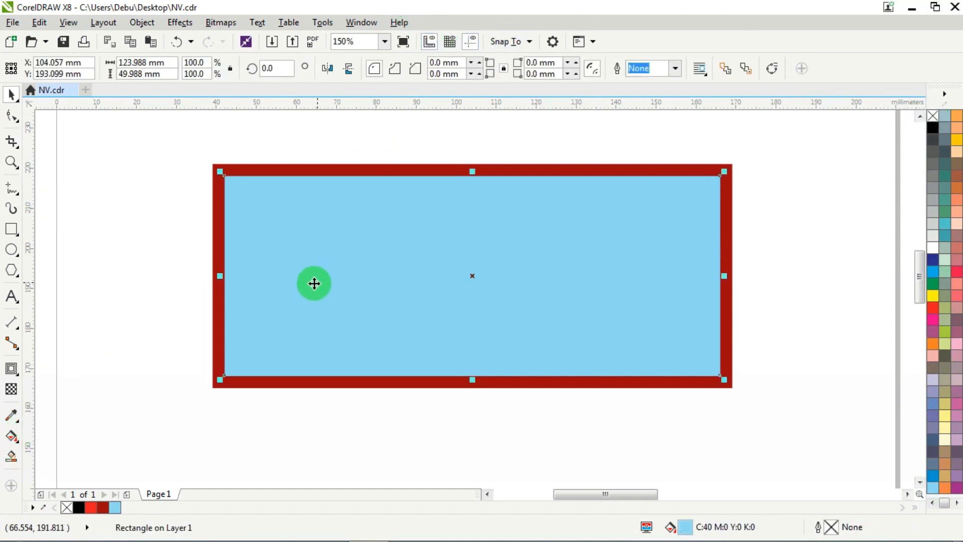
{"action": "left_click", "coordinate": [11, 436]}
{"action": "left_click_drag", "start_coordinate": [462, 176], "coordinate": [462, 356]}
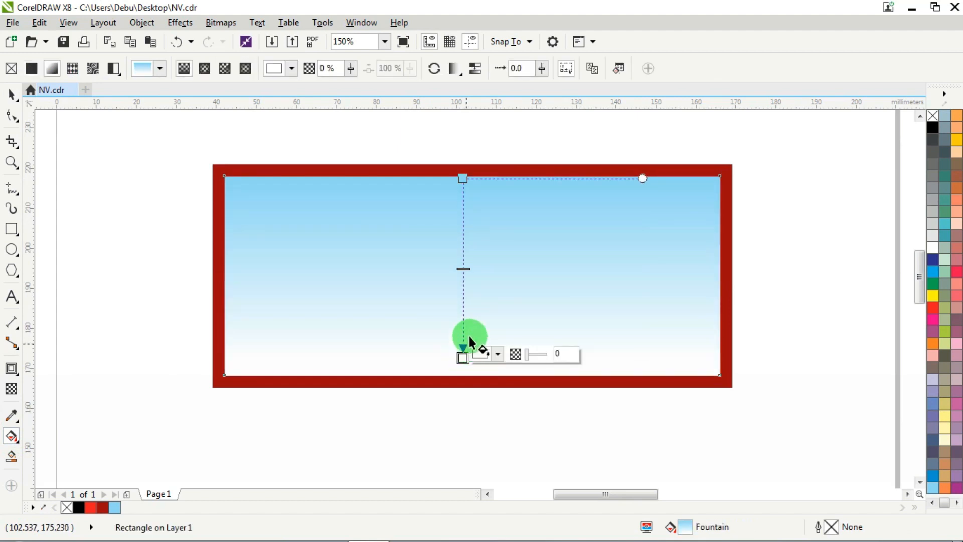
{"action": "left_click", "coordinate": [933, 285]}
- Shift the gradient's blue start slightly inward and add a yellow-green colour node at 20%
{"action": "left_click", "coordinate": [463, 178]}
{"action": "left_click_drag", "start_coordinate": [464, 179], "coordinate": [464, 226]}
{"action": "double_click", "coordinate": [467, 219]}
{"action": "left_click", "coordinate": [956, 351]}
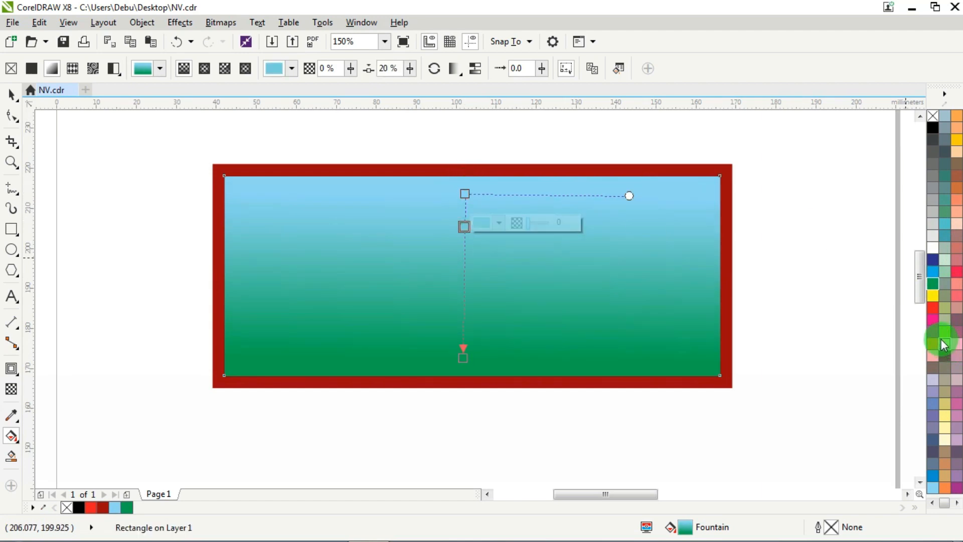
{"action": "left_click", "coordinate": [946, 331]}
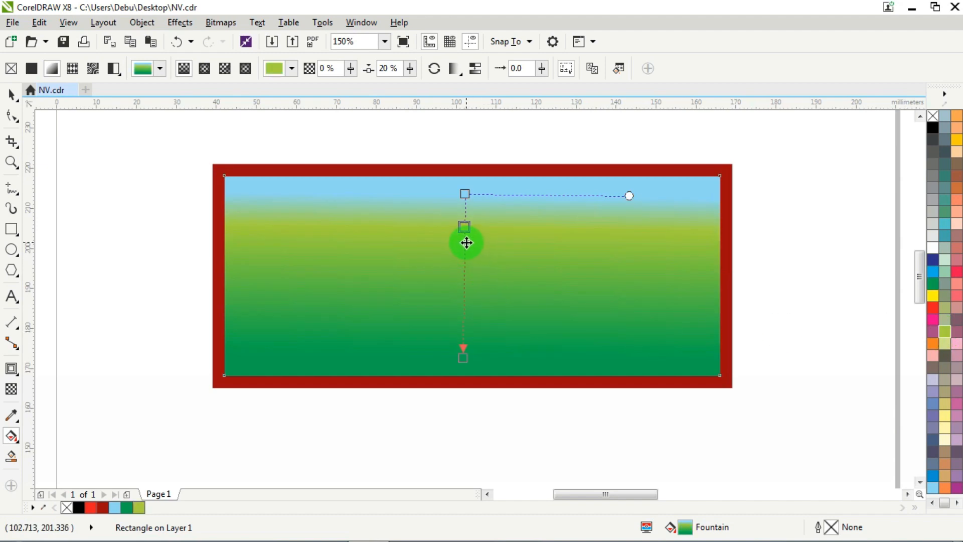
- Add a second yellow-green node at 69% of the gradient and extend its green end to the rectangle's lower edge
{"action": "double_click", "coordinate": [465, 240]}
{"action": "left_click_drag", "start_coordinate": [466, 240], "coordinate": [464, 297]}
{"action": "left_click_drag", "start_coordinate": [465, 362], "coordinate": [465, 381]}
{"action": "left_click_drag", "start_coordinate": [465, 319], "coordinate": [465, 323]}
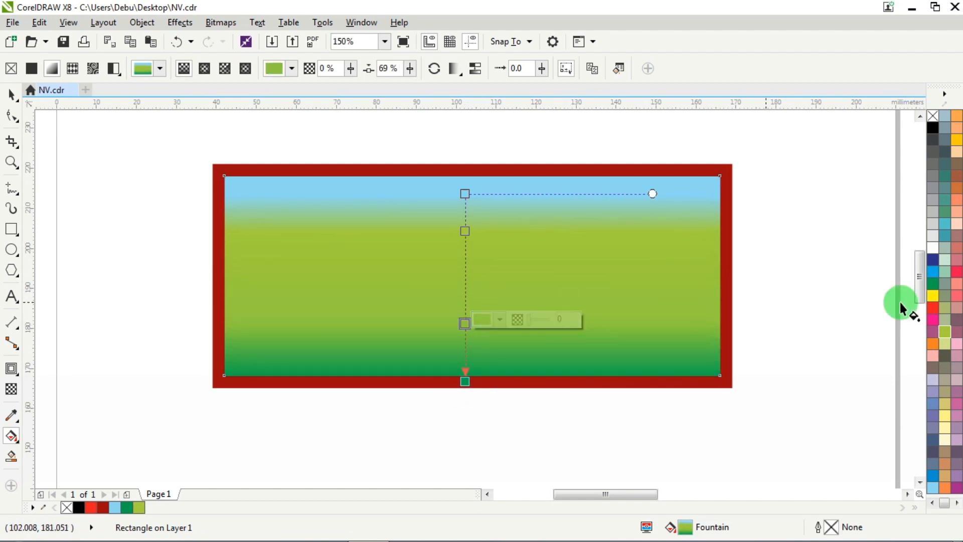
{"action": "left_click", "coordinate": [944, 345]}
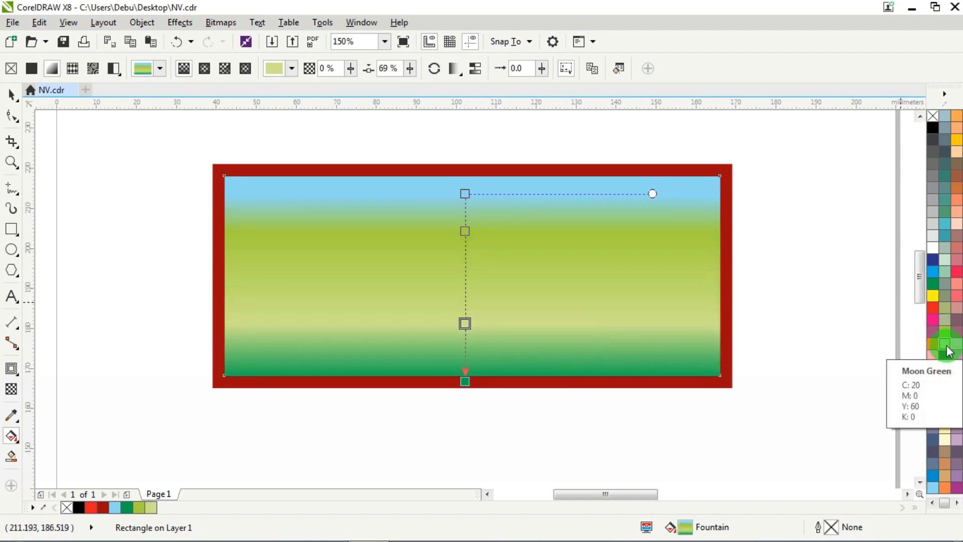
{"action": "left_click", "coordinate": [950, 344]}
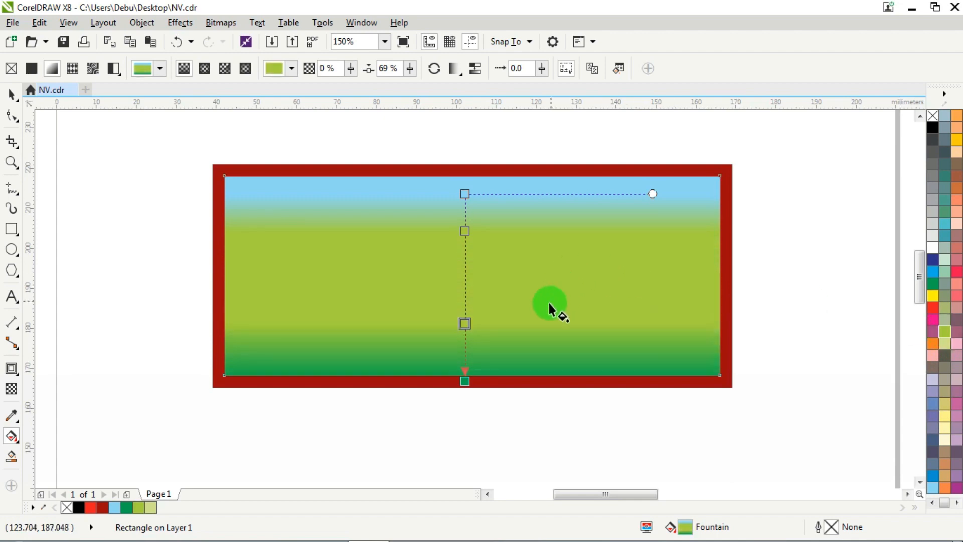
- Reposition the gradient's two yellow-green nodes to about 28% and 62% and raise its blue start slightly
{"action": "left_click_drag", "start_coordinate": [466, 313], "coordinate": [466, 310]}
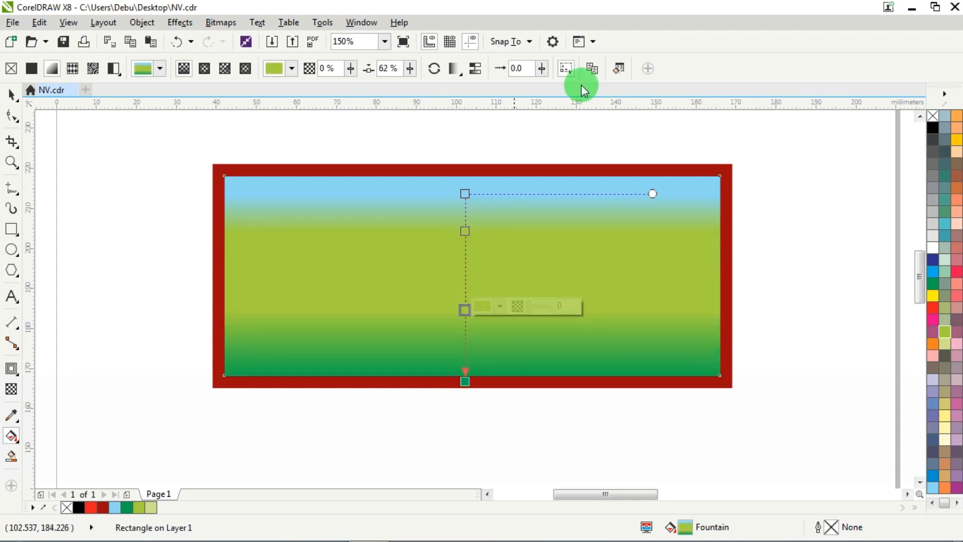
{"action": "left_click_drag", "start_coordinate": [465, 194], "coordinate": [469, 187]}
{"action": "left_click", "coordinate": [467, 239]}
{"action": "left_click", "coordinate": [474, 69]}
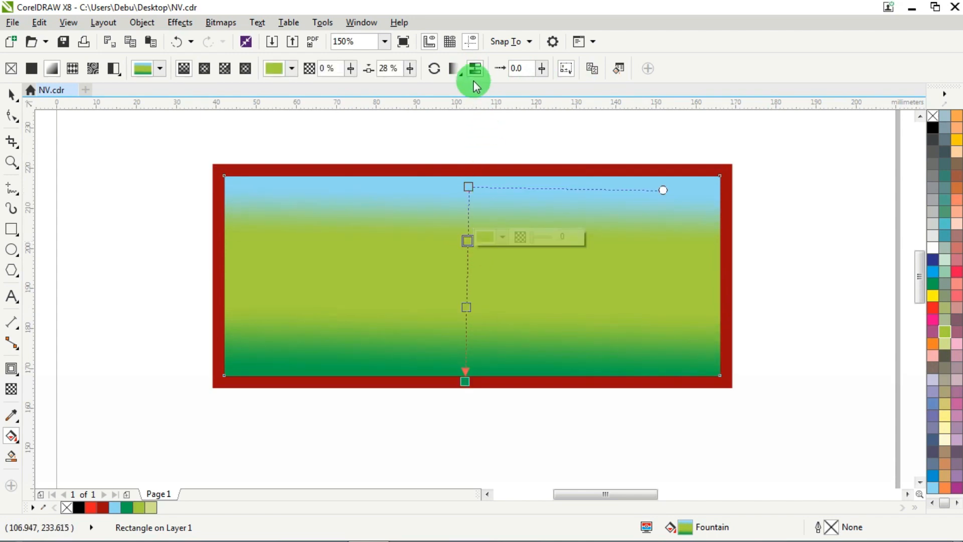
{"action": "left_click", "coordinate": [467, 310]}
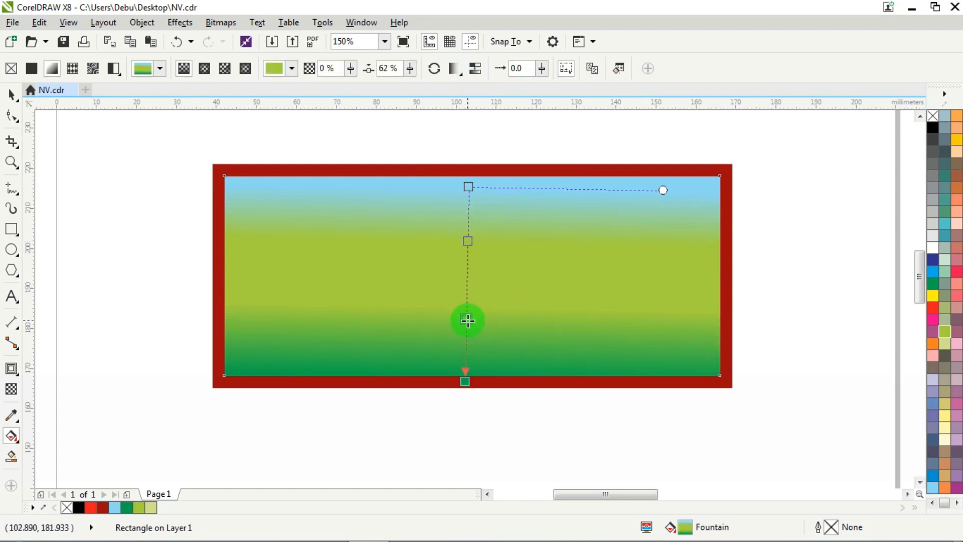
{"action": "left_click_drag", "start_coordinate": [468, 322], "coordinate": [467, 319]}
- Stretch the gradient's blue and green end nodes to the rectangle's upper and lower edges, lowering the upper yellow-green node slightly
{"action": "left_click", "coordinate": [464, 384]}
{"action": "left_click_drag", "start_coordinate": [465, 382], "coordinate": [467, 387]}
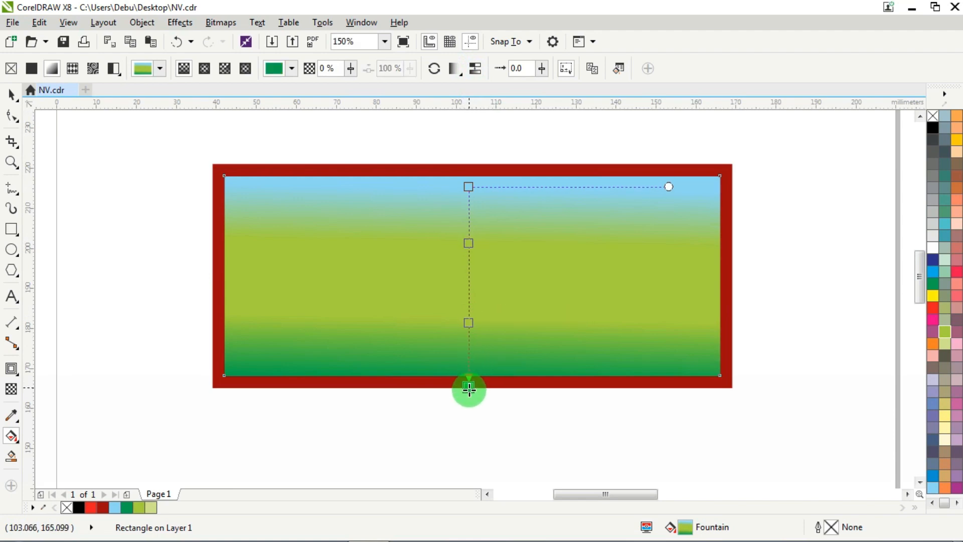
{"action": "left_click_drag", "start_coordinate": [473, 186], "coordinate": [472, 176]}
{"action": "left_click_drag", "start_coordinate": [471, 236], "coordinate": [471, 245]}
{"action": "left_click", "coordinate": [476, 174]}
{"action": "left_click_drag", "start_coordinate": [475, 175], "coordinate": [469, 179]}
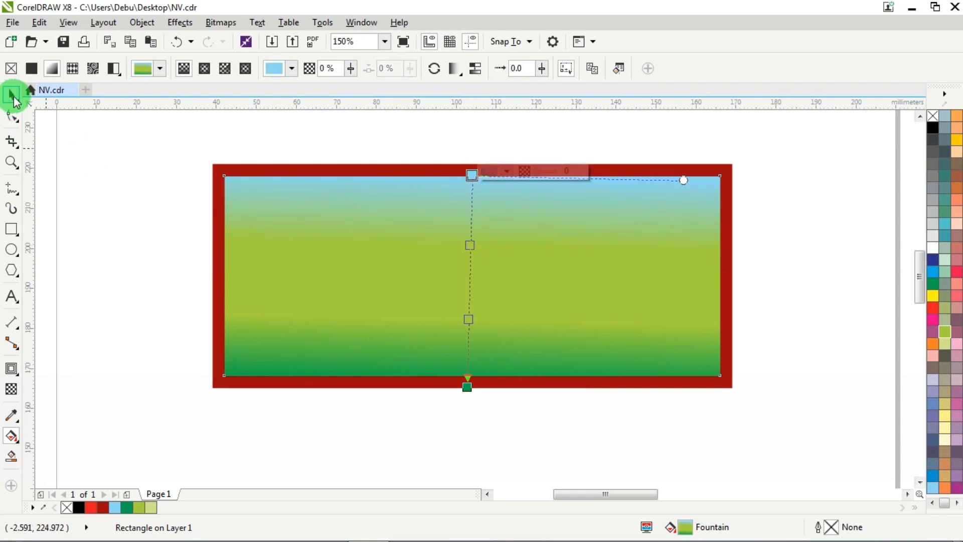
{"action": "left_click", "coordinate": [14, 100]}
- Move the rounded rectangle from beside the page to the area just below the gradient banner
{"action": "scroll", "coordinate": [408, 149], "scroll_direction": "down", "scroll_amount": 1}
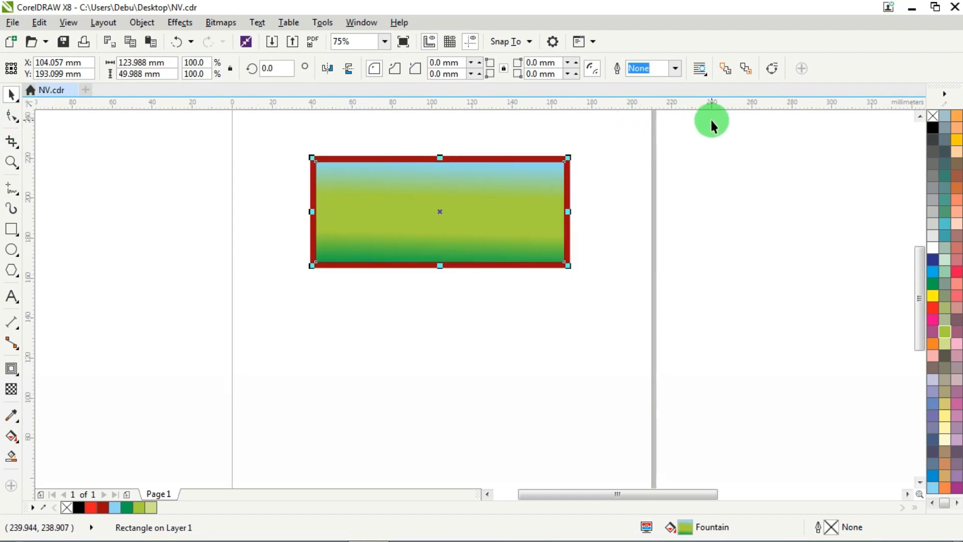
{"action": "left_click", "coordinate": [653, 149]}
{"action": "scroll", "coordinate": [396, 248], "scroll_direction": "down", "scroll_amount": 2}
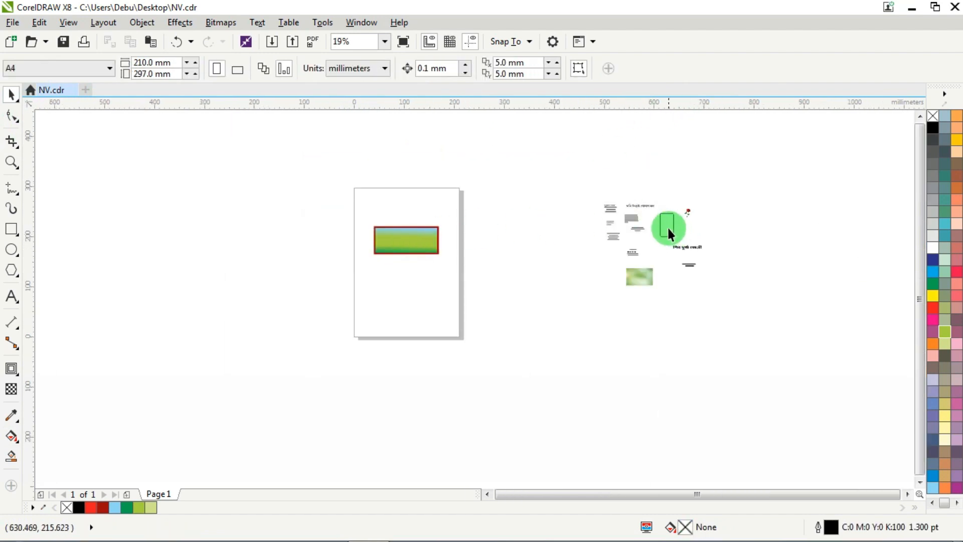
{"action": "left_click_drag", "start_coordinate": [667, 226], "coordinate": [409, 278]}
{"action": "scroll", "coordinate": [376, 243], "scroll_direction": "up", "scroll_amount": 2}
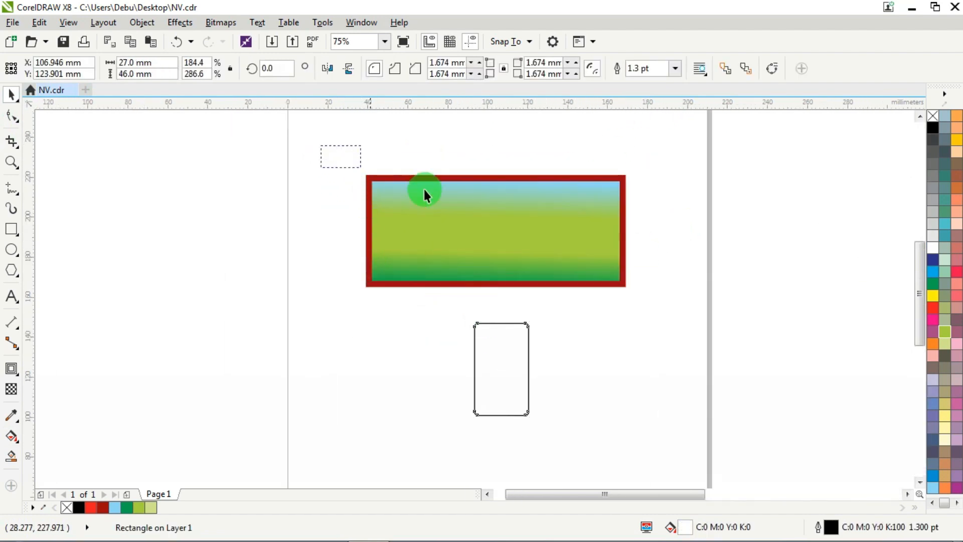
{"action": "left_click_drag", "start_coordinate": [684, 304], "coordinate": [685, 304]}
{"action": "scroll", "coordinate": [507, 233], "scroll_direction": "up", "scroll_amount": 1}
{"action": "right_click", "coordinate": [410, 199]}
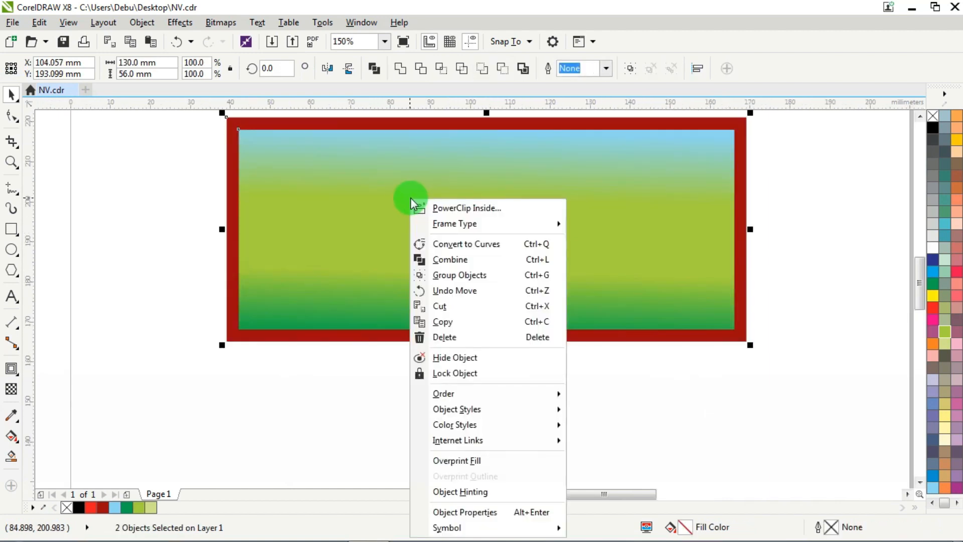
{"action": "mouse_move", "coordinate": [458, 393]}
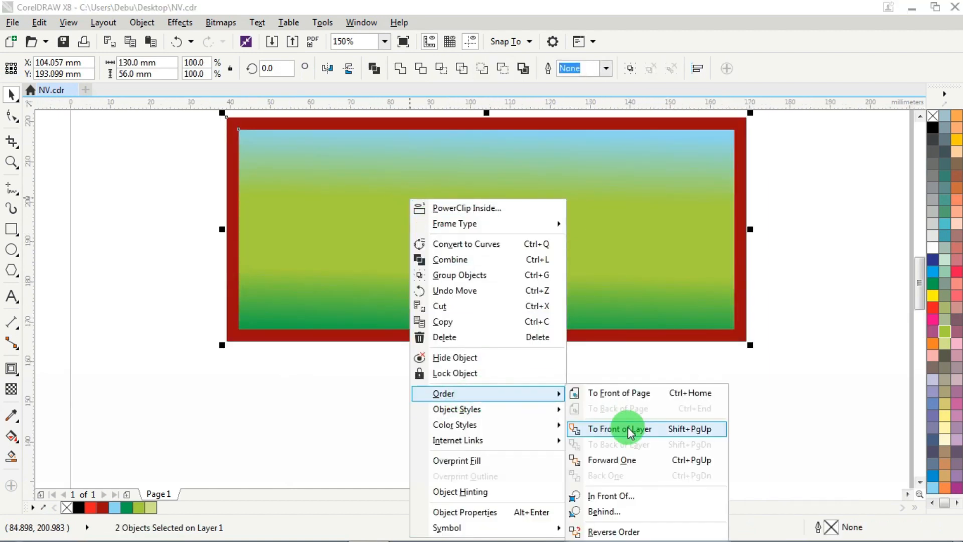
{"action": "left_click", "coordinate": [793, 185]}
- Place the rounded rectangle inside the banner's left end and give it a cyan outline (C:100)
{"action": "scroll", "coordinate": [792, 185], "scroll_direction": "down", "scroll_amount": 1}
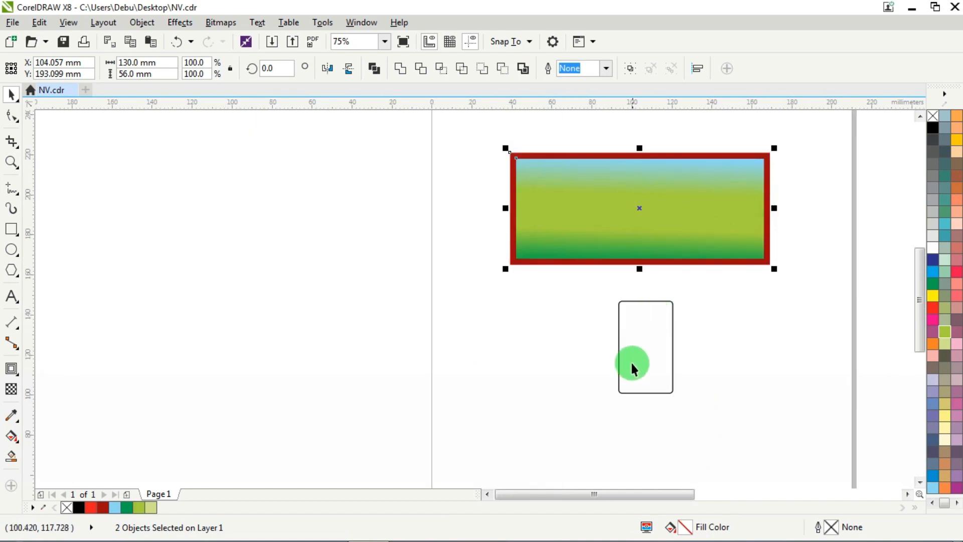
{"action": "left_click_drag", "start_coordinate": [643, 342], "coordinate": [504, 217]}
{"action": "scroll", "coordinate": [551, 163], "scroll_direction": "up", "scroll_amount": 2}
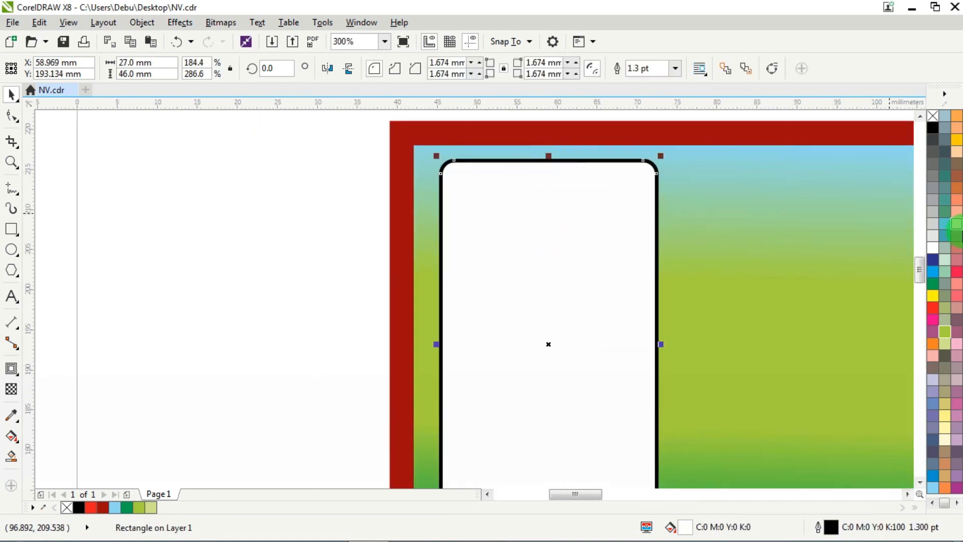
{"action": "right_click", "coordinate": [933, 271]}
{"action": "scroll", "coordinate": [459, 205], "scroll_direction": "down", "scroll_amount": 1}
{"action": "scroll", "coordinate": [477, 215], "scroll_direction": "up", "scroll_amount": 1}
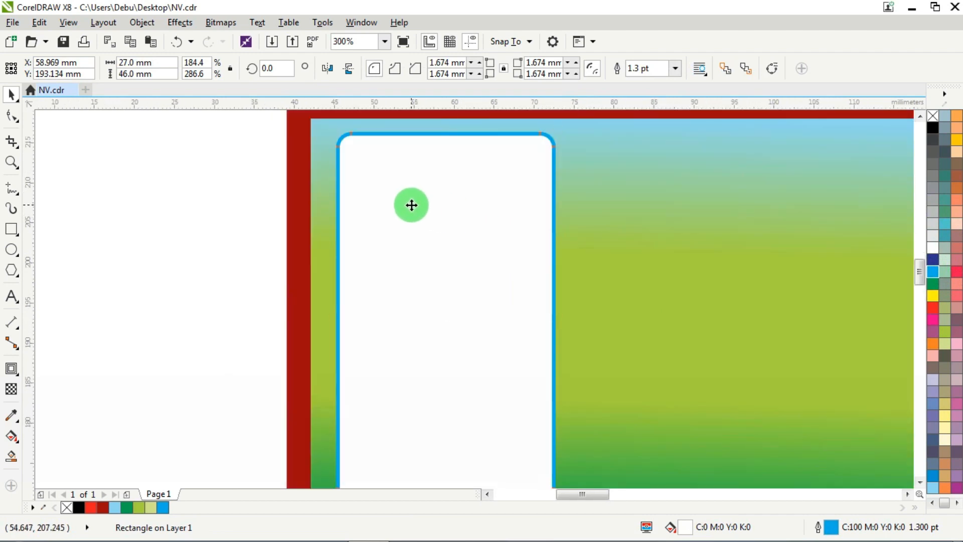
{"action": "scroll", "coordinate": [451, 203], "scroll_direction": "down", "scroll_amount": 1}
- Centre the rounded rectangle vertically on the gradient rectangle and nudge it slightly left
{"action": "left_click", "coordinate": [589, 198], "text": "shift"}
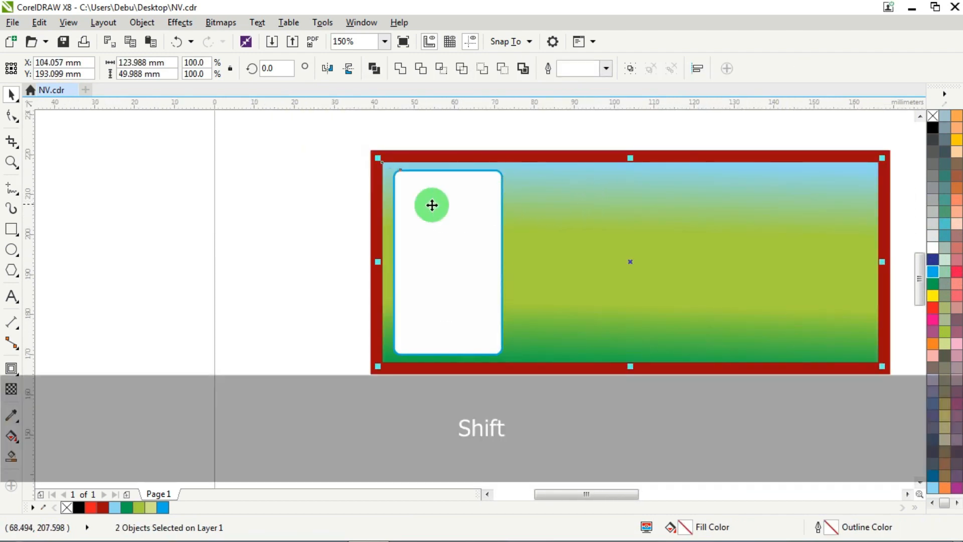
{"action": "key", "text": "e"}
{"action": "left_click", "coordinate": [243, 204]}
{"action": "left_click", "coordinate": [453, 246]}
{"action": "key", "text": "Left"}
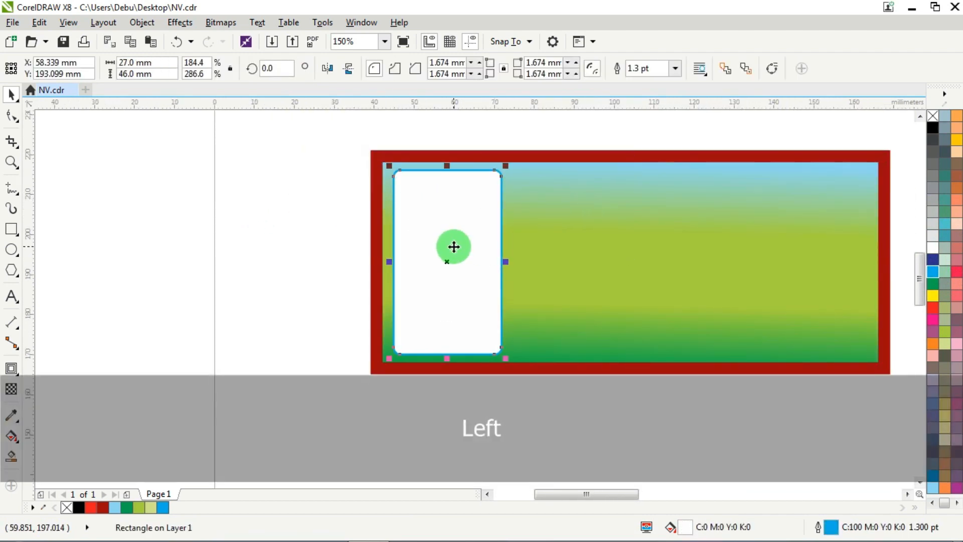
{"action": "scroll", "coordinate": [237, 210], "scroll_direction": "down", "scroll_amount": 1}
{"action": "scroll", "coordinate": [366, 191], "scroll_direction": "up", "scroll_amount": 1}
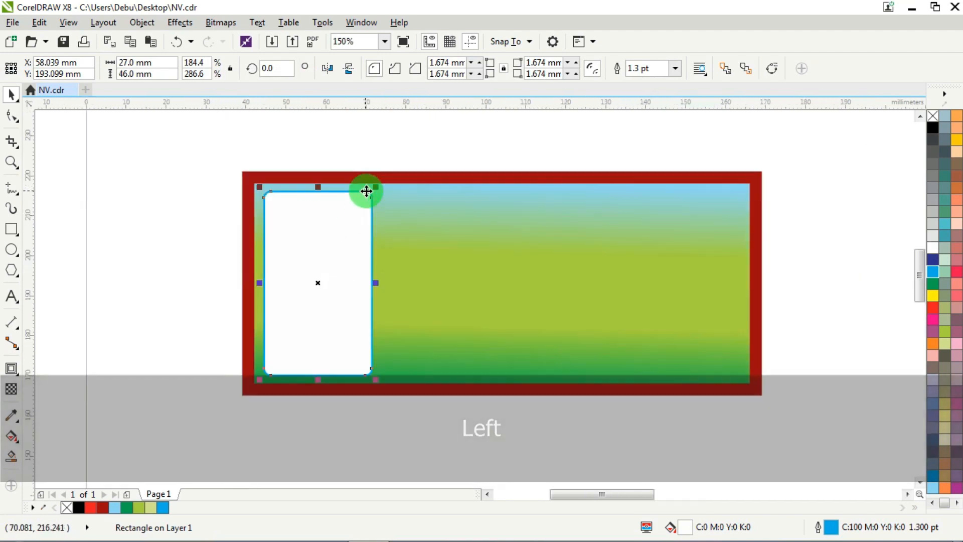
- Duplicate the rounded rectangle to the banner's right end and align the copy's top with the original
{"action": "left_click_drag", "start_coordinate": [366, 192], "coordinate": [681, 233]}
{"action": "left_click", "coordinate": [331, 248], "text": "shift"}
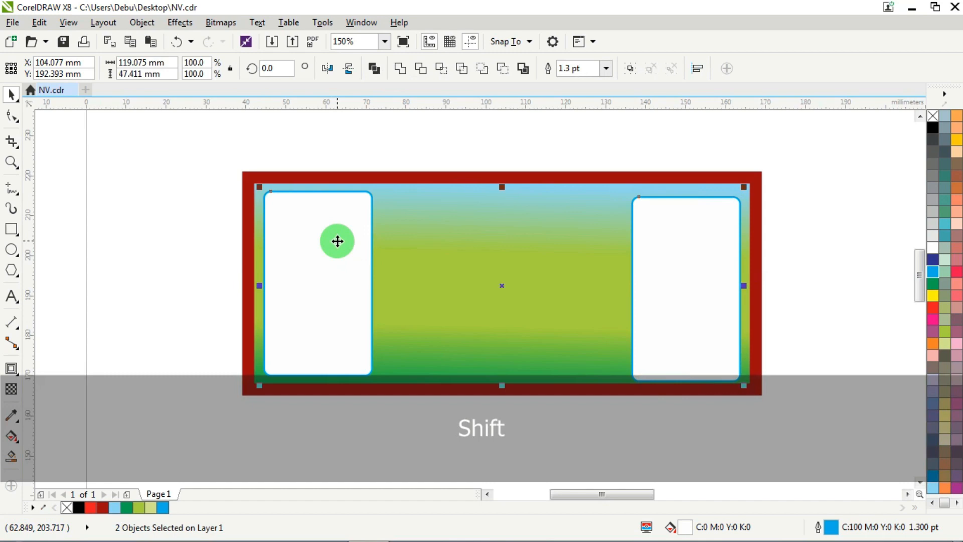
{"action": "key", "text": "t"}
{"action": "left_click", "coordinate": [426, 132]}
- Group the two rounded rectangles and centre the group vertically on the dark red frame
{"action": "left_click", "coordinate": [321, 231]}
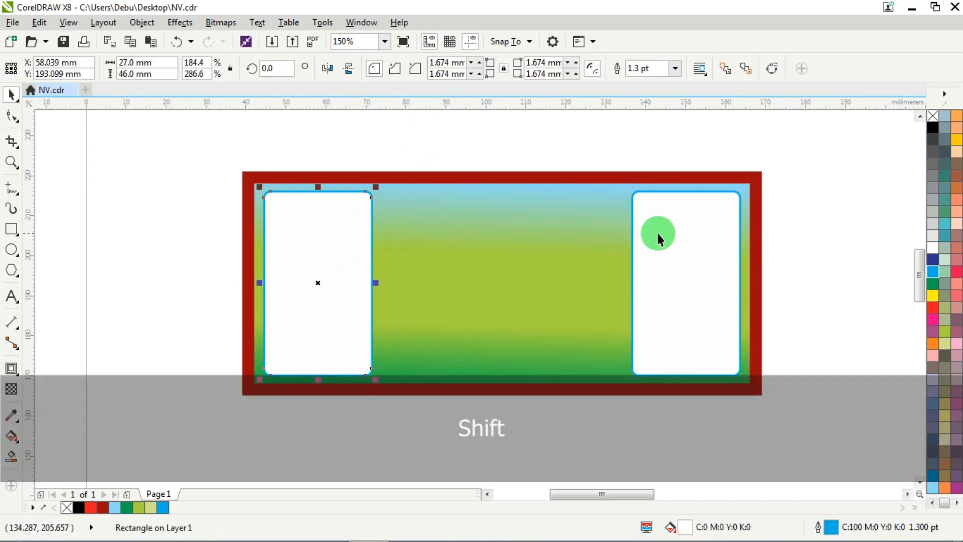
{"action": "left_click", "coordinate": [687, 233], "text": "shift"}
{"action": "key", "text": "ctrl+g"}
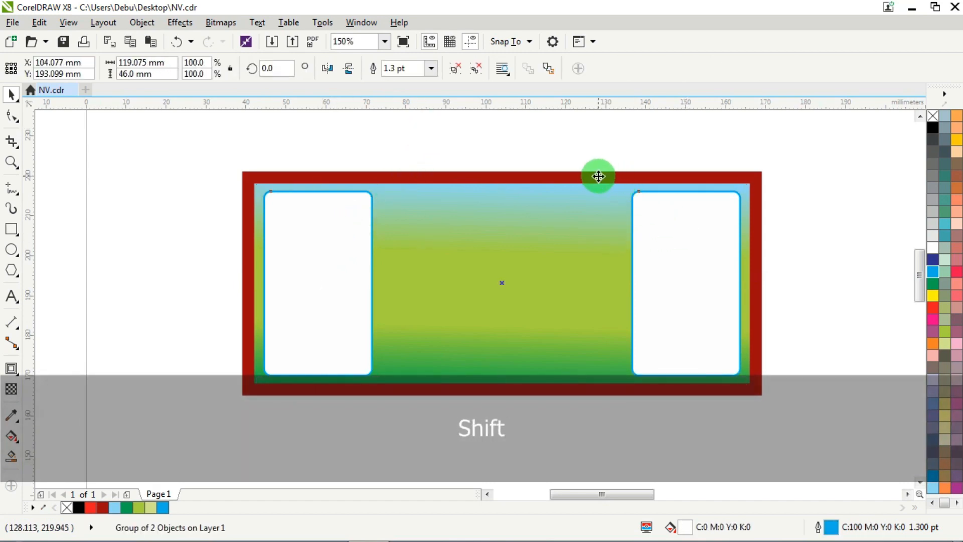
{"action": "left_click", "coordinate": [598, 175], "text": "shift"}
{"action": "key", "text": "e"}
{"action": "left_click", "coordinate": [800, 155]}
- Centre the group of rounded rectangles horizontally on the dark red frame and ungroup it
{"action": "left_click", "coordinate": [711, 233]}
{"action": "left_click", "coordinate": [709, 178], "text": "shift"}
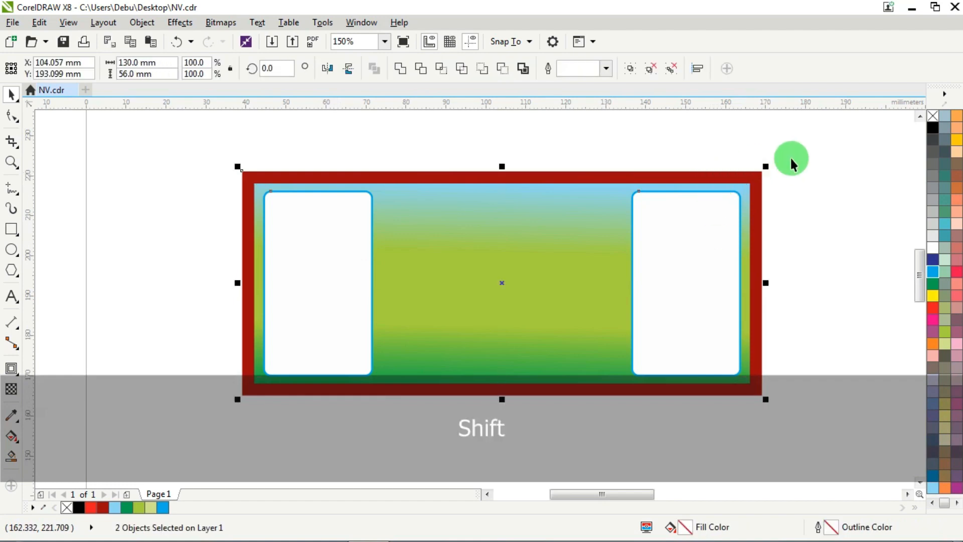
{"action": "key", "text": "c"}
{"action": "left_click", "coordinate": [794, 153]}
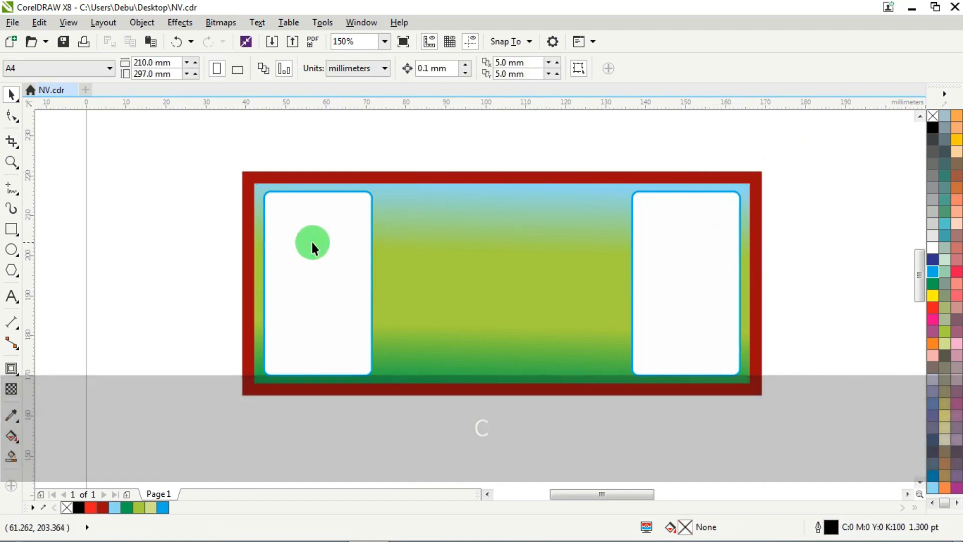
{"action": "left_click", "coordinate": [327, 241]}
{"action": "key", "text": "ctrl+u"}
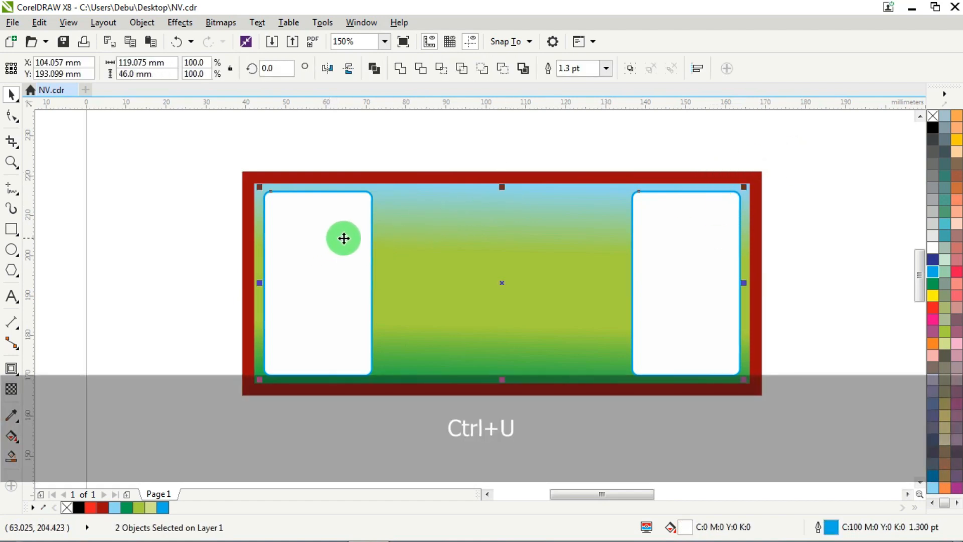
- Move the six-line Bengali paragraph from the text collection beside the page to the area below the banner
{"action": "left_click", "coordinate": [167, 161]}
{"action": "scroll", "coordinate": [160, 155], "scroll_direction": "down", "scroll_amount": 4}
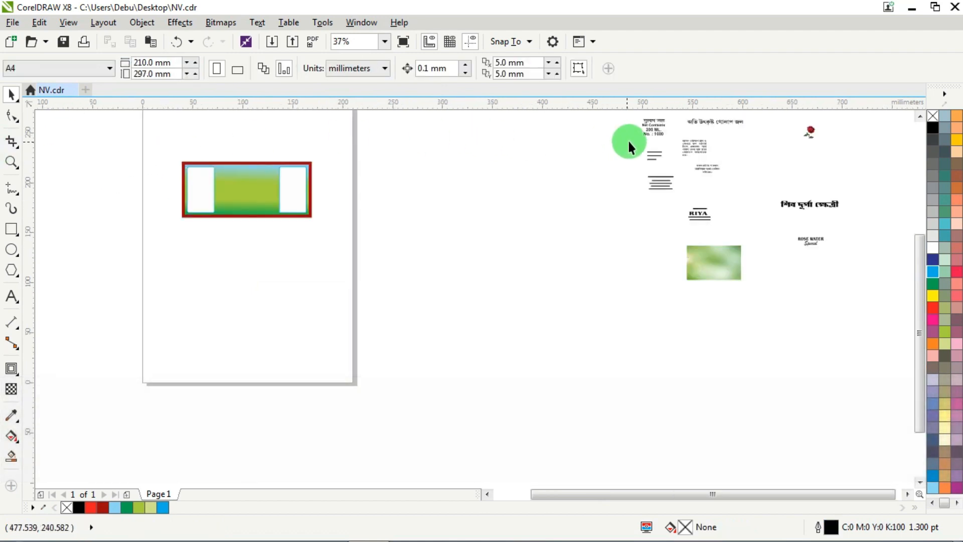
{"action": "scroll", "coordinate": [637, 186], "scroll_direction": "down", "scroll_amount": 2}
{"action": "scroll", "coordinate": [673, 160], "scroll_direction": "up", "scroll_amount": 4}
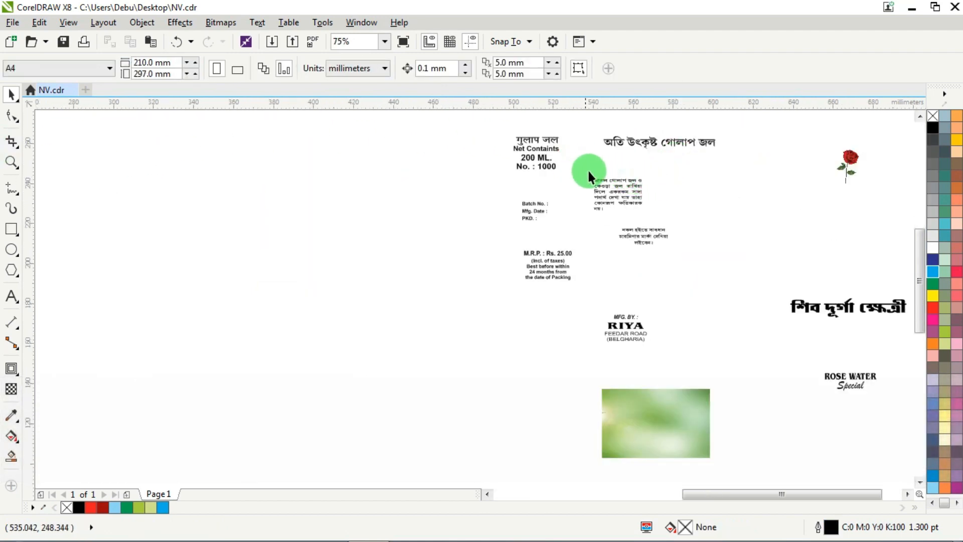
{"action": "scroll", "coordinate": [589, 174], "scroll_direction": "up", "scroll_amount": 2}
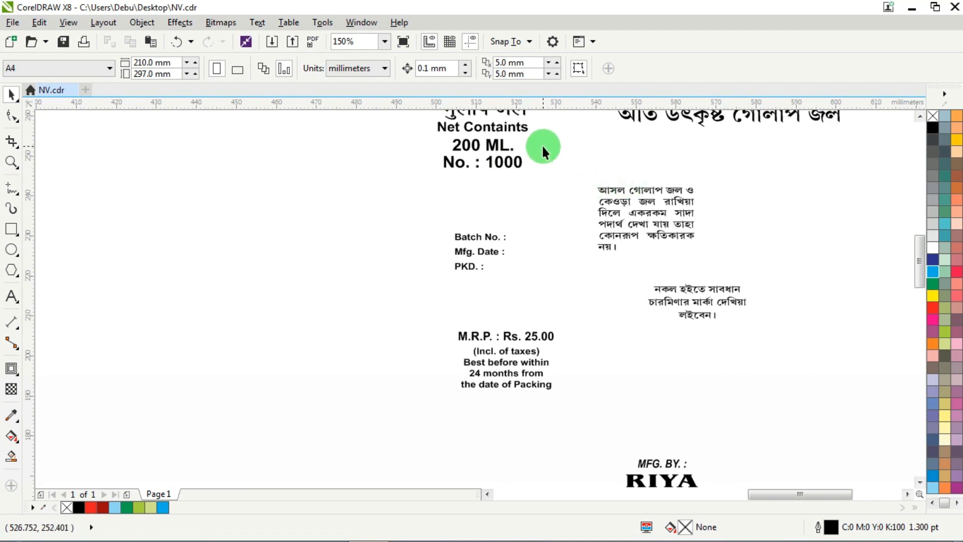
{"action": "left_click", "coordinate": [670, 198]}
{"action": "scroll", "coordinate": [670, 198], "scroll_direction": "down", "scroll_amount": 4}
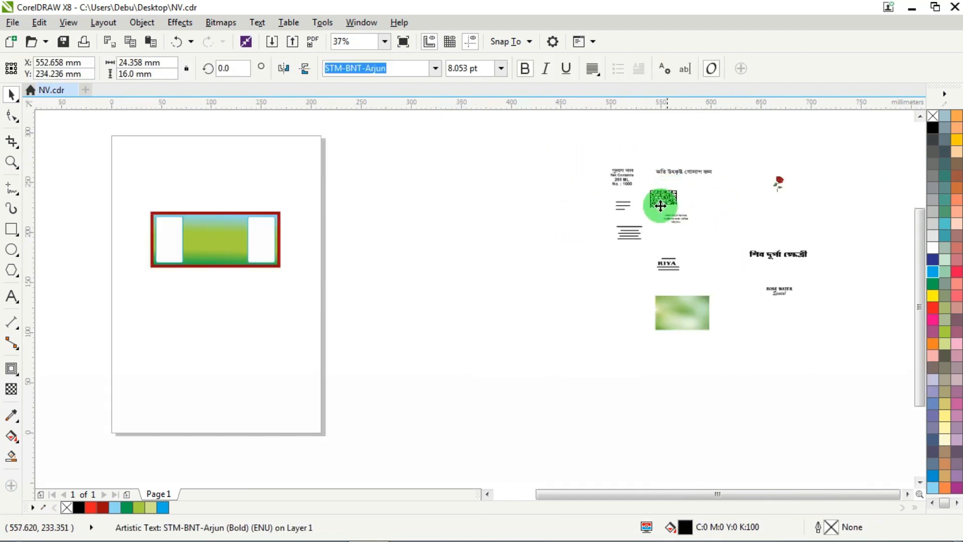
{"action": "left_click_drag", "start_coordinate": [671, 197], "coordinate": [129, 299]}
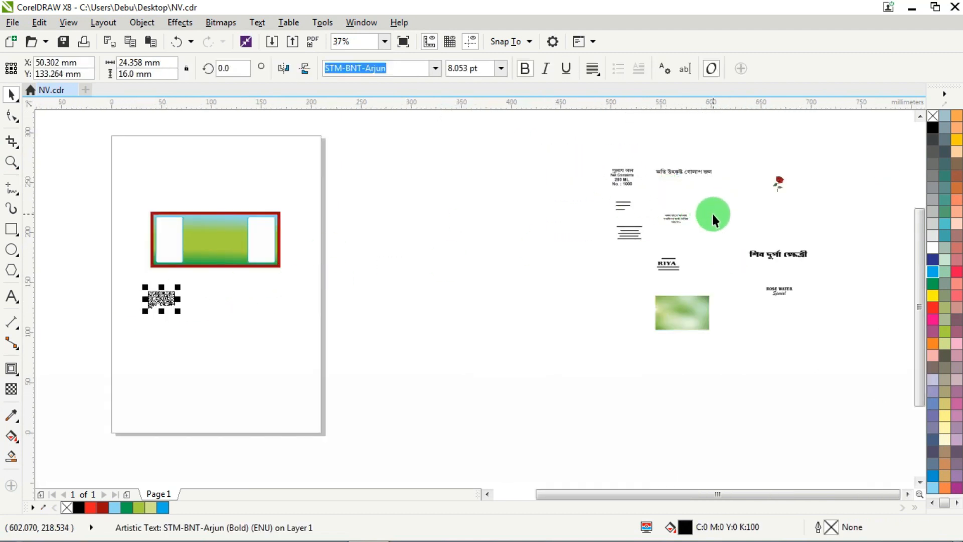
- Bring the three-line Bengali warning text from beside the page to just below the moved paragraph
{"action": "scroll", "coordinate": [712, 213], "scroll_direction": "up", "scroll_amount": 4}
{"action": "left_click", "coordinate": [623, 247]}
{"action": "scroll", "coordinate": [622, 247], "scroll_direction": "down", "scroll_amount": 4}
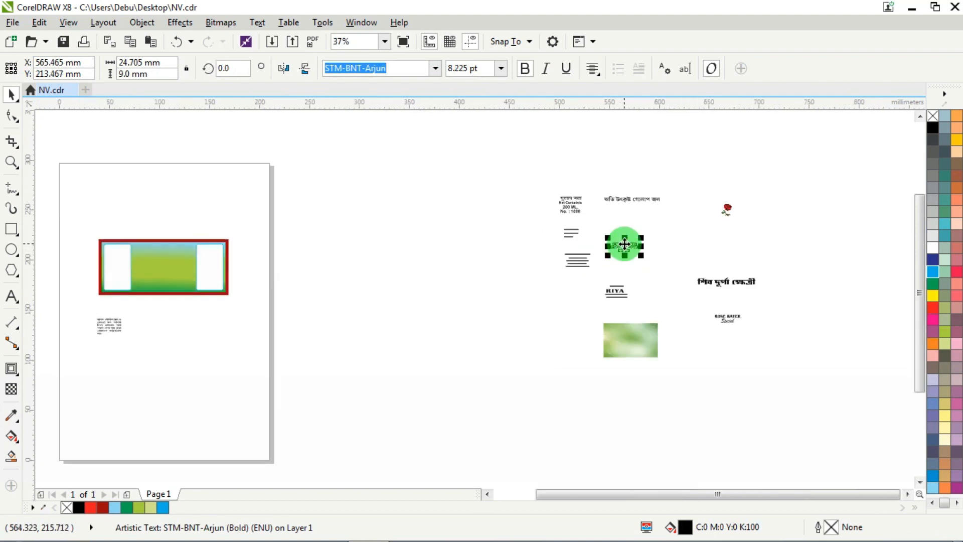
{"action": "left_click_drag", "start_coordinate": [624, 243], "coordinate": [106, 346]}
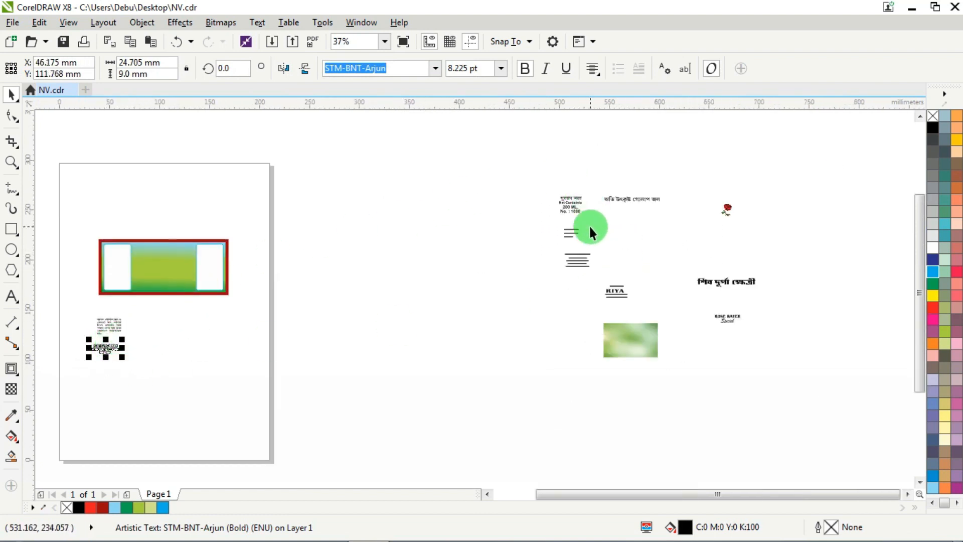
- Move the MFG. BY. / RIYA manufacturer text block from beside the page to below the Bengali texts
{"action": "scroll", "coordinate": [590, 231], "scroll_direction": "up", "scroll_amount": 2}
{"action": "left_click_drag", "start_coordinate": [690, 295], "coordinate": [583, 384]}
{"action": "scroll", "coordinate": [651, 344], "scroll_direction": "down", "scroll_amount": 1}
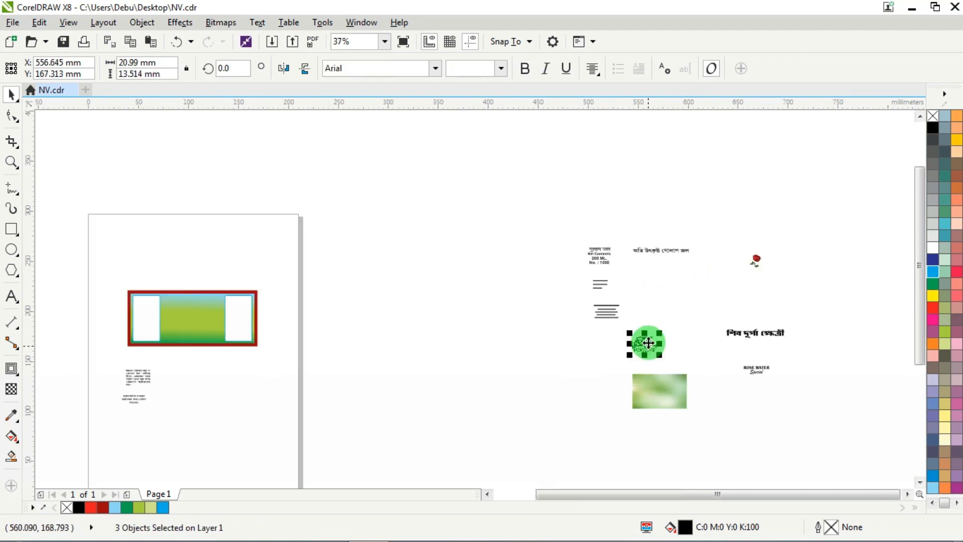
{"action": "left_click_drag", "start_coordinate": [649, 342], "coordinate": [187, 418]}
- Place the six-line Bengali paragraph on the banner's left white panel and bring it to the front of the page
{"action": "scroll", "coordinate": [108, 367], "scroll_direction": "up", "scroll_amount": 2}
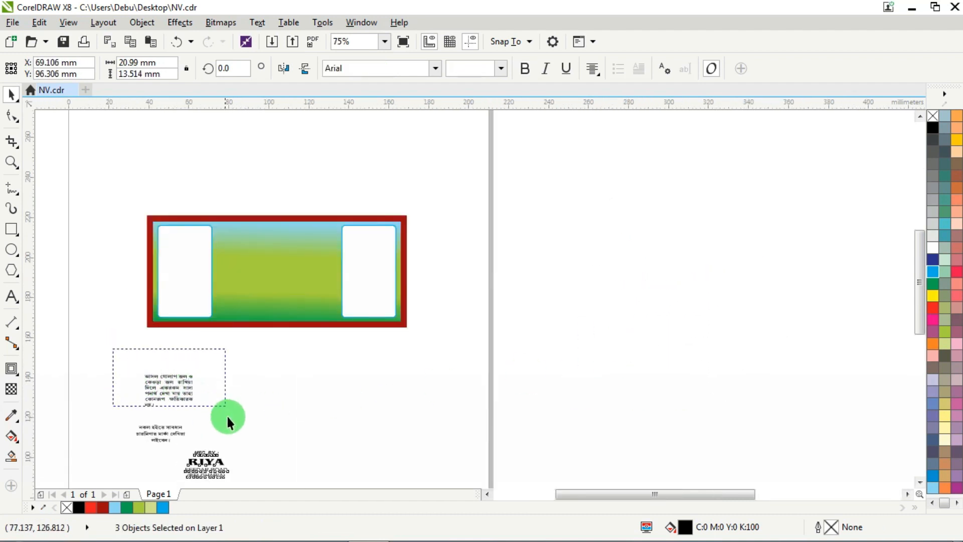
{"action": "left_click_drag", "start_coordinate": [171, 387], "coordinate": [188, 248]}
{"action": "scroll", "coordinate": [175, 239], "scroll_direction": "up", "scroll_amount": 6}
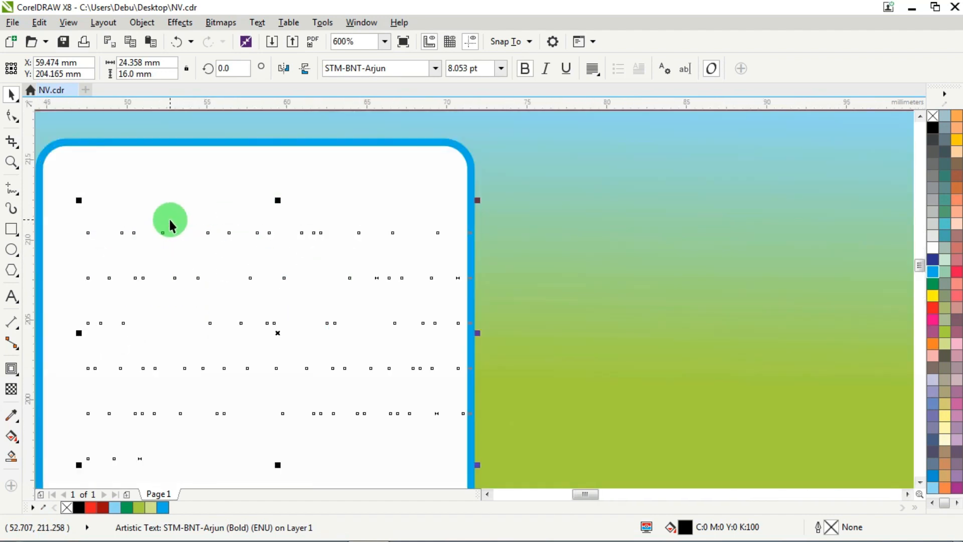
{"action": "key", "text": "ctrl+Home"}
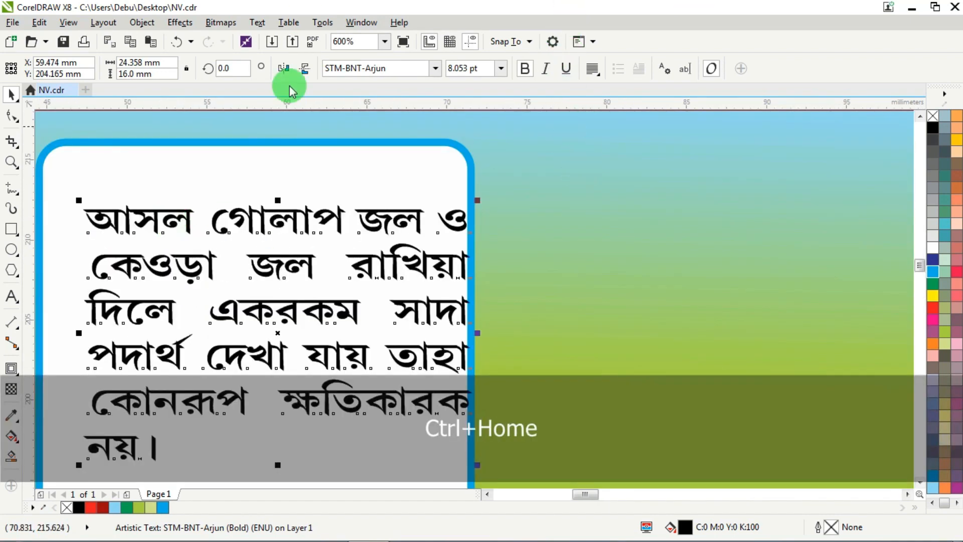
- Fill the six-line paragraph with blue (C:100 M:100 Y:0 K:0) and fit it inside the top of the left panel
{"action": "scroll", "coordinate": [359, 63], "scroll_direction": "down", "scroll_amount": 1}
{"action": "left_click", "coordinate": [153, 138]}
{"action": "left_click_drag", "start_coordinate": [154, 138], "coordinate": [527, 403]}
{"action": "scroll", "coordinate": [359, 259], "scroll_direction": "up", "scroll_amount": 1}
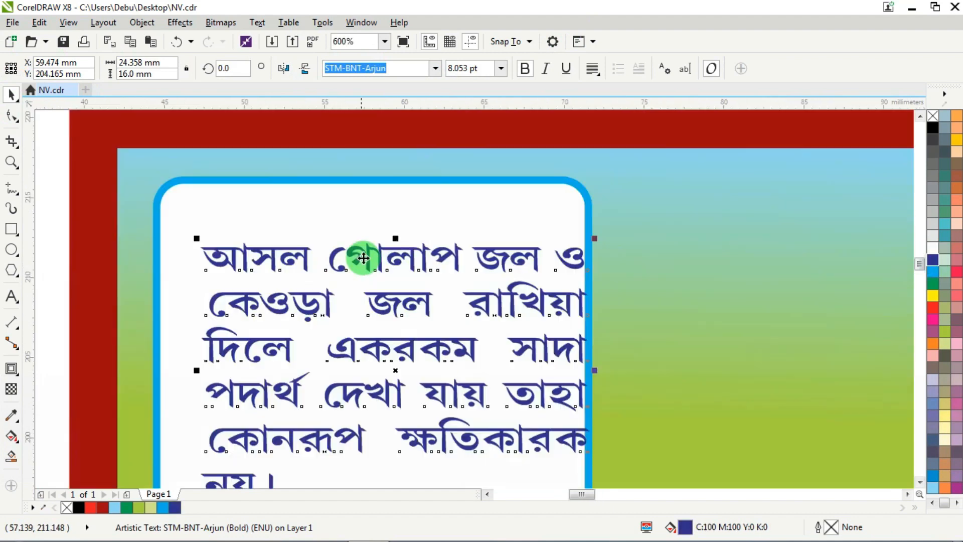
{"action": "left_click_drag", "start_coordinate": [367, 251], "coordinate": [338, 198]}
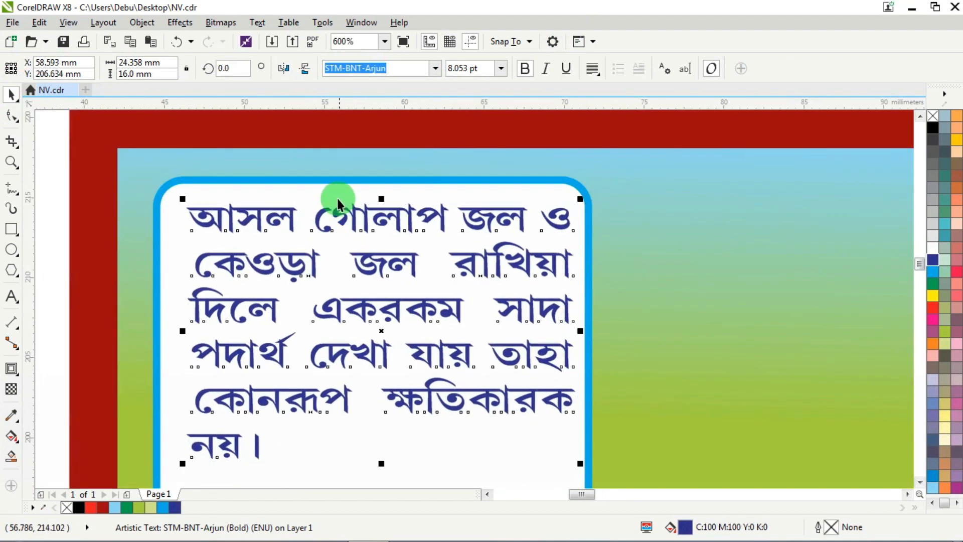
- Select the whole banner together with its paragraph and send it to the back of the page
{"action": "left_click", "coordinate": [331, 182]}
{"action": "scroll", "coordinate": [311, 195], "scroll_direction": "down", "scroll_amount": 2}
{"action": "left_click", "coordinate": [132, 145]}
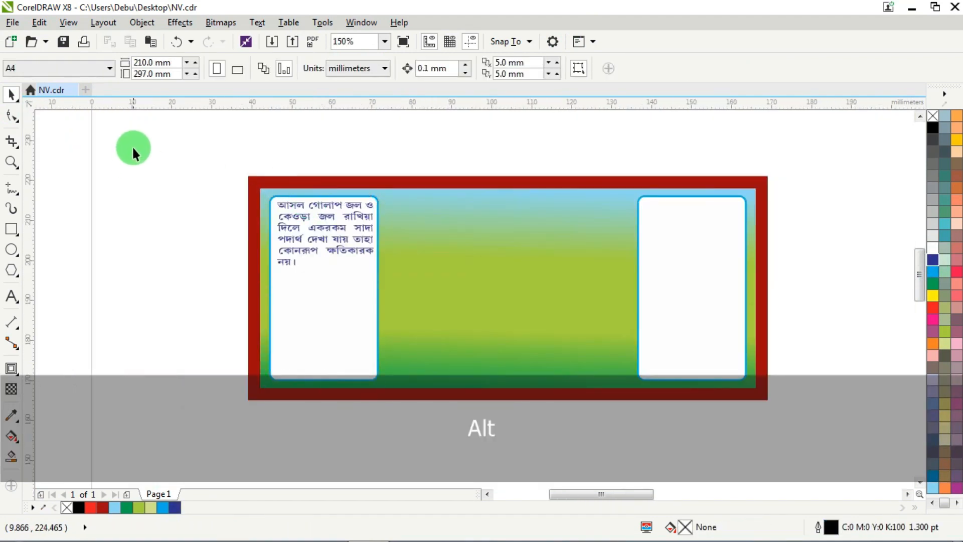
{"action": "left_click", "coordinate": [378, 230]}
{"action": "left_click_drag", "start_coordinate": [166, 122], "coordinate": [810, 418]}
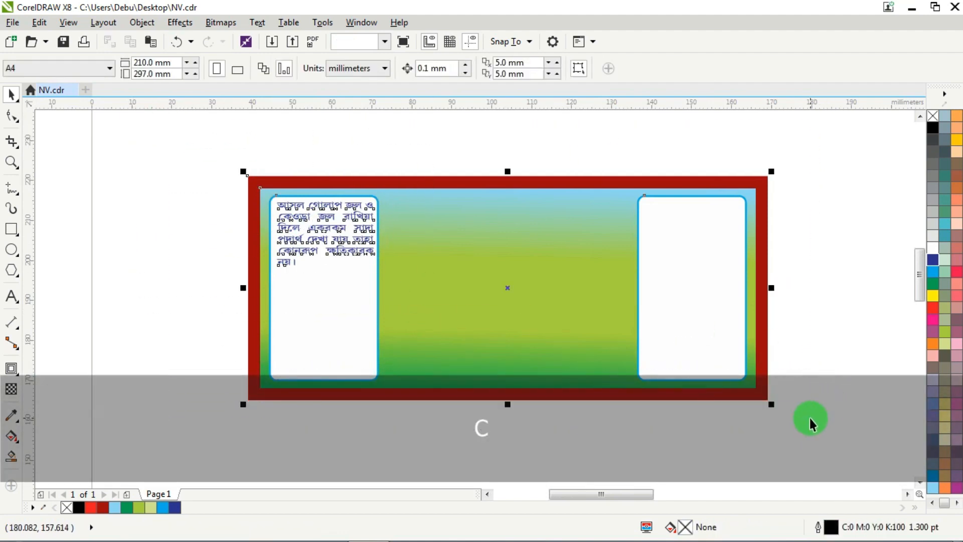
{"action": "key", "text": "ctrl+End"}
- Move the three-line Bengali warning text onto the left white panel, below the six-line paragraph
{"action": "scroll", "coordinate": [576, 184], "scroll_direction": "down", "scroll_amount": 3}
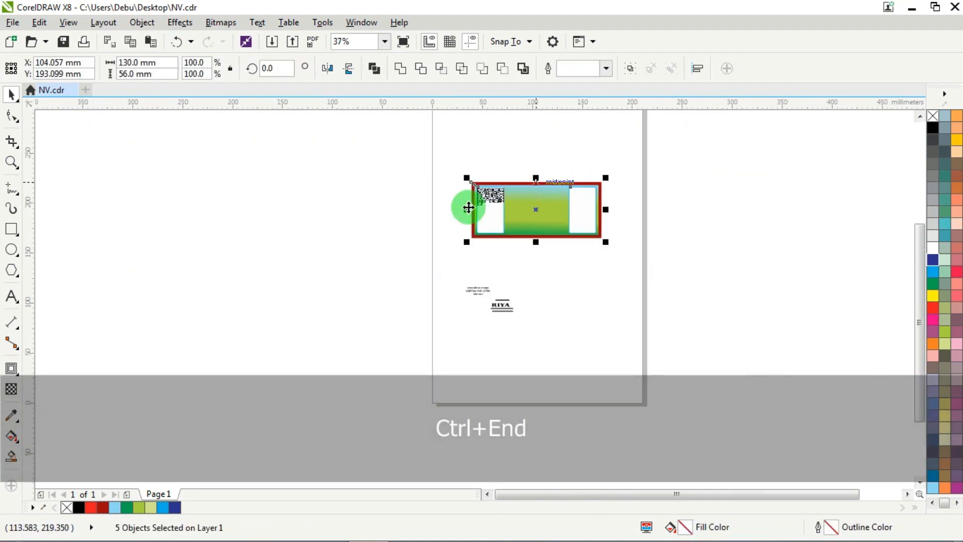
{"action": "left_click", "coordinate": [495, 279]}
{"action": "scroll", "coordinate": [496, 279], "scroll_direction": "up", "scroll_amount": 1}
{"action": "left_click_drag", "start_coordinate": [467, 289], "coordinate": [490, 139]}
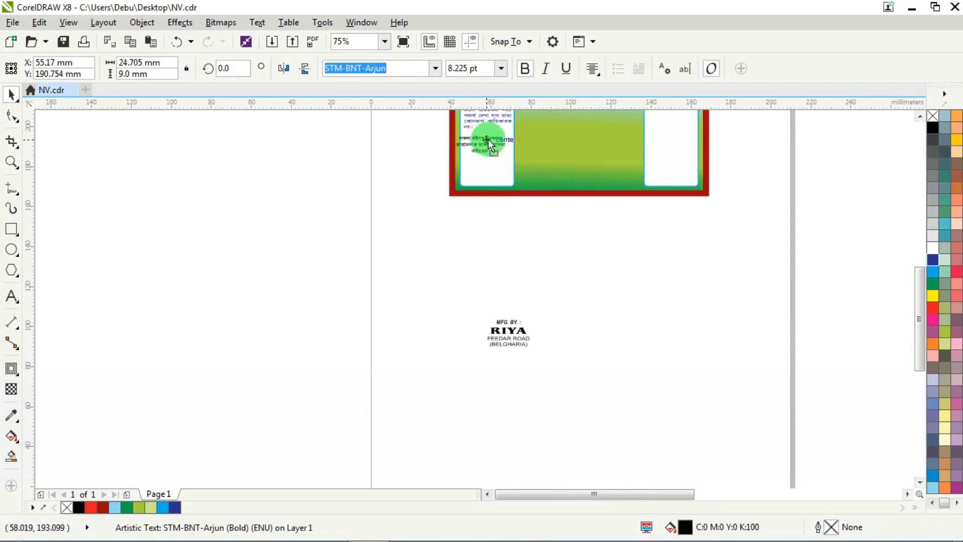
{"action": "scroll", "coordinate": [501, 122], "scroll_direction": "up", "scroll_amount": 2}
{"action": "scroll", "coordinate": [497, 161], "scroll_direction": "down", "scroll_amount": 1}
{"action": "scroll", "coordinate": [490, 146], "scroll_direction": "up", "scroll_amount": 3}
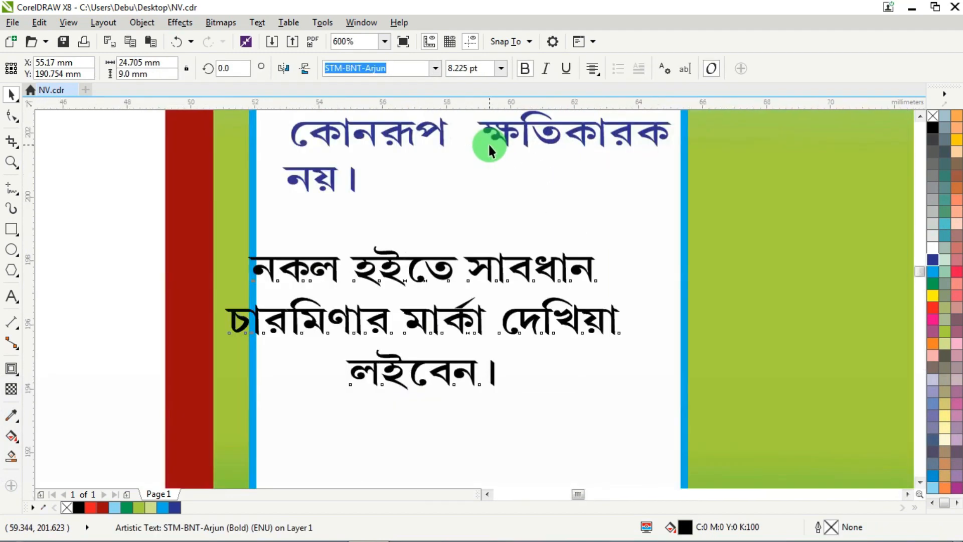
- Fill the warning text with blue (C:100 M:100 Y:0 K:0) and centre it horizontally on the left panel
{"action": "left_click", "coordinate": [935, 259]}
{"action": "scroll", "coordinate": [610, 254], "scroll_direction": "down", "scroll_amount": 1}
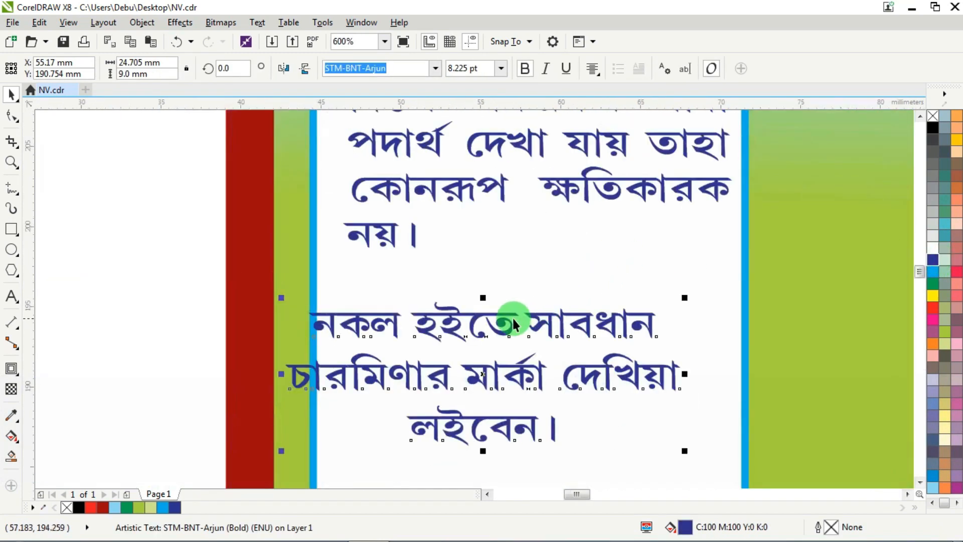
{"action": "left_click_drag", "start_coordinate": [504, 322], "coordinate": [542, 280]}
{"action": "left_click", "coordinate": [549, 235], "text": "shift"}
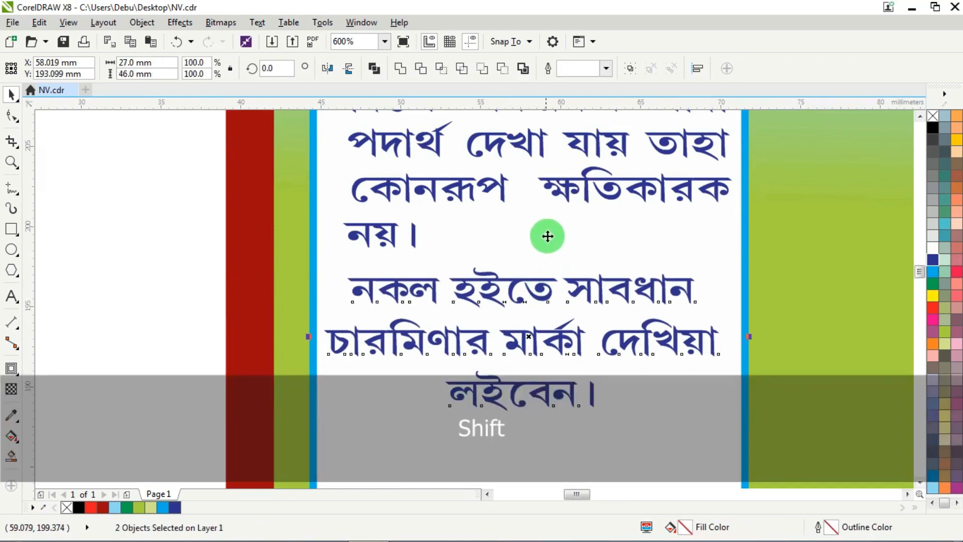
{"action": "key", "text": "c"}
- Place the MFG. BY. / RIYA block at the bottom of the left panel, nudge it vertically and centre it horizontally on the panel
{"action": "scroll", "coordinate": [621, 220], "scroll_direction": "down", "scroll_amount": 1}
{"action": "left_click", "coordinate": [281, 212]}
{"action": "left_click_drag", "start_coordinate": [282, 213], "coordinate": [593, 271]}
{"action": "key", "text": "Down"}
{"action": "key", "text": "Down"}
{"action": "scroll", "coordinate": [641, 218], "scroll_direction": "down", "scroll_amount": 2}
{"action": "scroll", "coordinate": [593, 271], "scroll_direction": "up", "scroll_amount": 2}
{"action": "key", "text": "Up"}
{"action": "key", "text": "Up"}
{"action": "key", "text": "Up"}
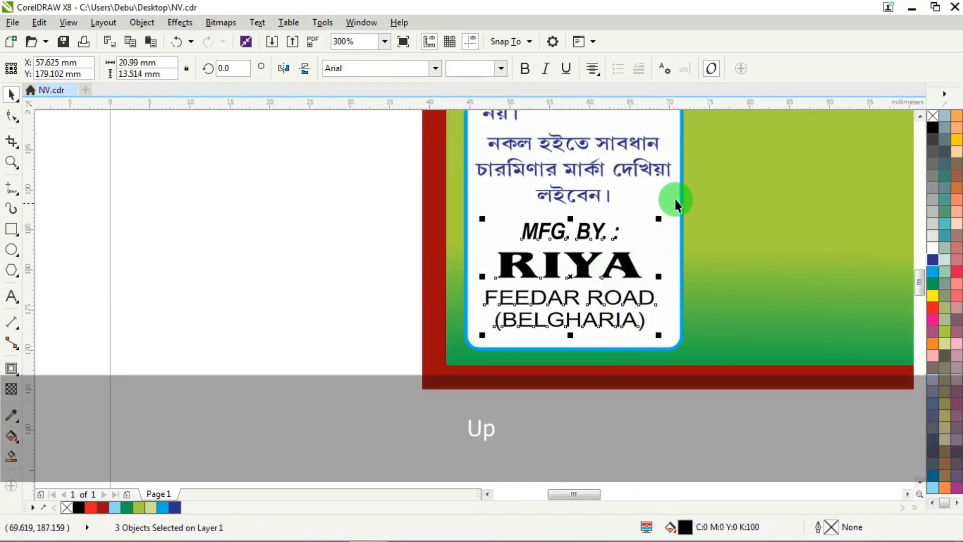
{"action": "left_click", "coordinate": [675, 197], "text": "shift"}
{"action": "key", "text": "c"}
- Fill all the text of the manufacturer block with blue (C:100 M:100 Y:0 K:0)
{"action": "left_click", "coordinate": [280, 227]}
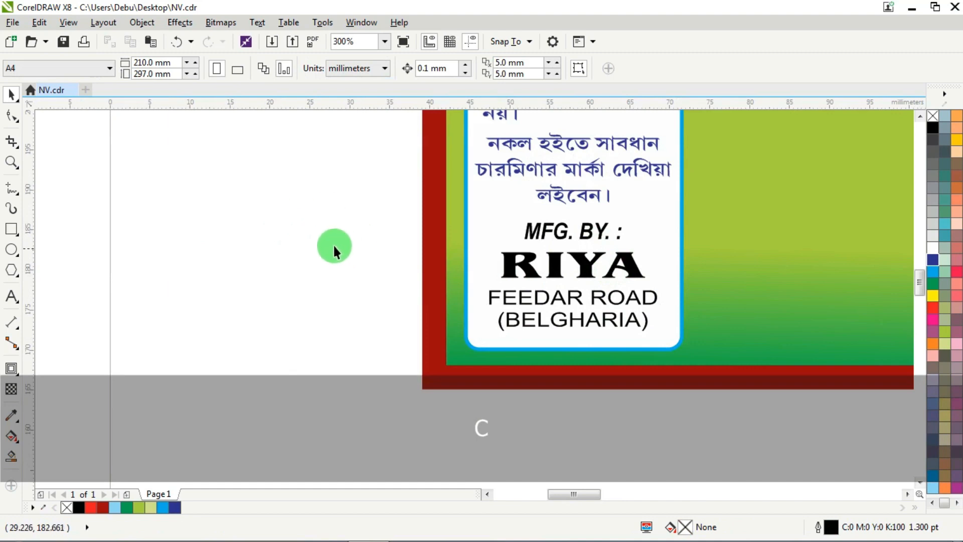
{"action": "left_click_drag", "start_coordinate": [322, 209], "coordinate": [838, 400]}
{"action": "left_click", "coordinate": [933, 259]}
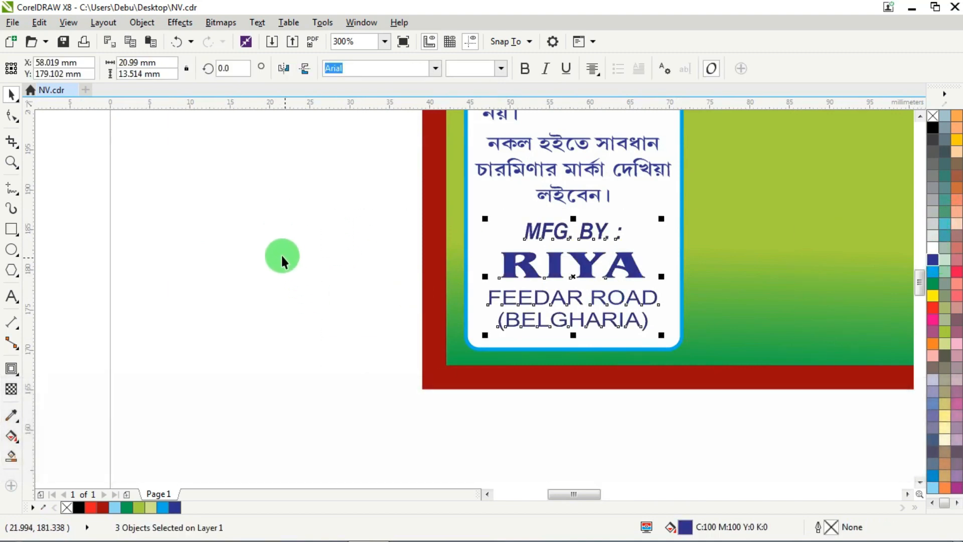
{"action": "left_click", "coordinate": [281, 254]}
- Recolour the RIYA name in the manufacturer block with the frame's dark red
{"action": "left_click", "coordinate": [531, 255], "text": "ctrl"}
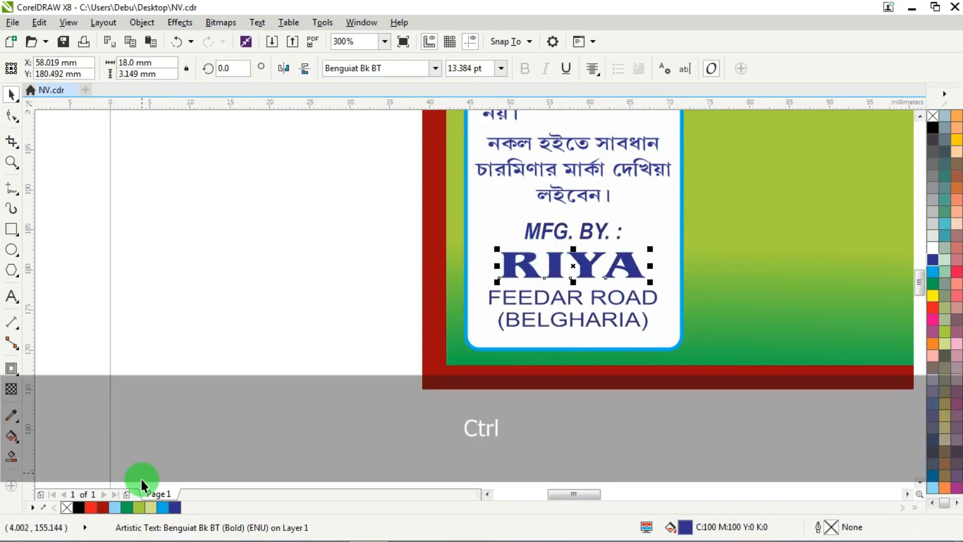
{"action": "left_click", "coordinate": [245, 245]}
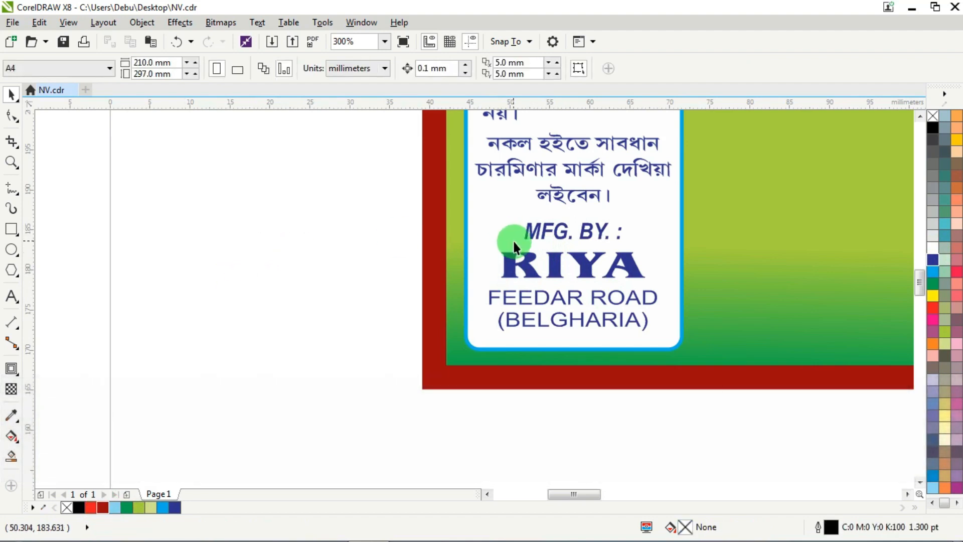
{"action": "left_click", "coordinate": [527, 274], "text": "ctrl"}
{"action": "left_click", "coordinate": [104, 504]}
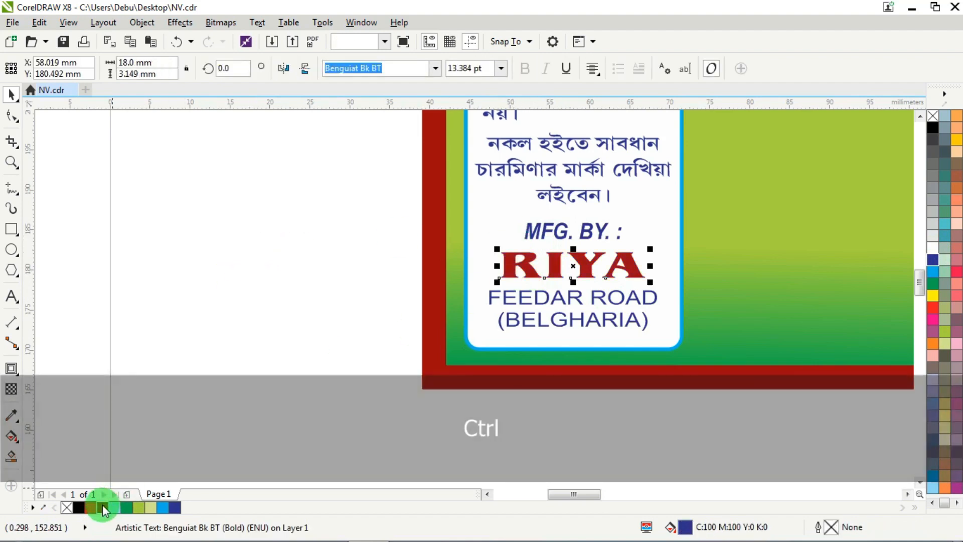
- Select all five text objects on the left panel and centre them horizontally on the panel
{"action": "left_click", "coordinate": [281, 155]}
{"action": "scroll", "coordinate": [323, 267], "scroll_direction": "down", "scroll_amount": 1}
{"action": "scroll", "coordinate": [485, 205], "scroll_direction": "up", "scroll_amount": 1}
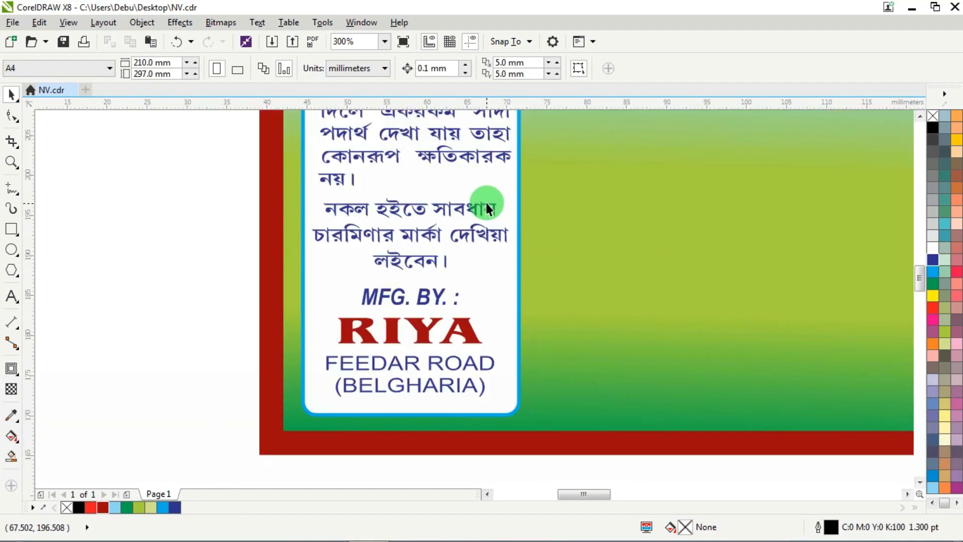
{"action": "scroll", "coordinate": [432, 222], "scroll_direction": "down", "scroll_amount": 1}
{"action": "left_click_drag", "start_coordinate": [353, 149], "coordinate": [476, 181]}
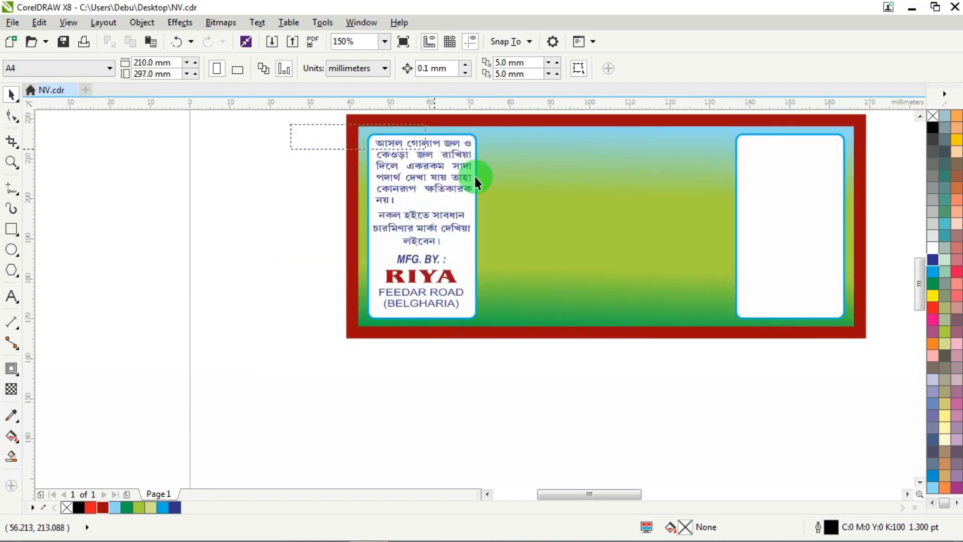
{"action": "left_click_drag", "start_coordinate": [522, 304], "coordinate": [518, 317]}
{"action": "key", "text": "c"}
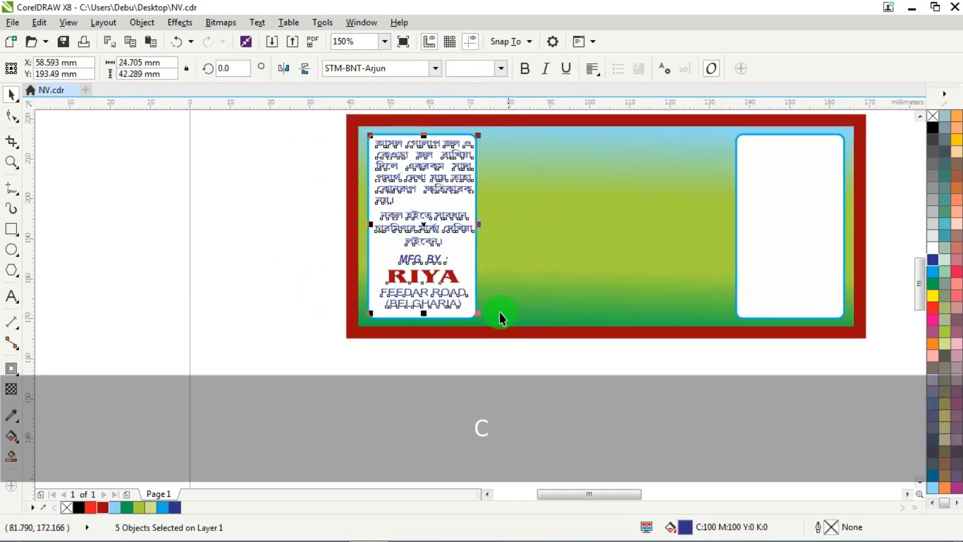
{"action": "left_click", "coordinate": [452, 315], "text": "shift"}
{"action": "key", "text": "c"}
{"action": "key", "text": "Escape"}
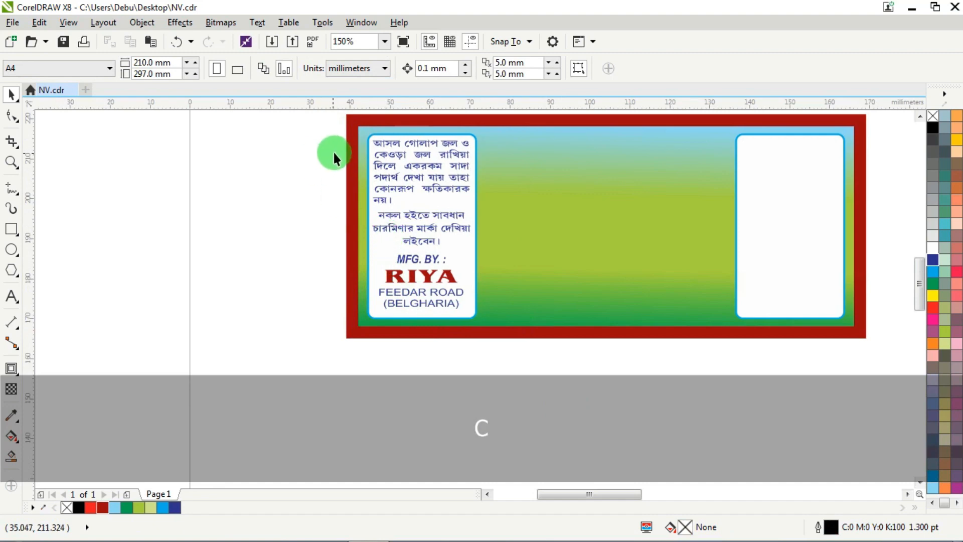
- Nudge the MFG. BY. / RIYA block slightly down on the left panel to widen its gap from the warning text
{"action": "scroll", "coordinate": [341, 134], "scroll_direction": "up", "scroll_amount": 3}
{"action": "scroll", "coordinate": [341, 134], "scroll_direction": "down", "scroll_amount": 3}
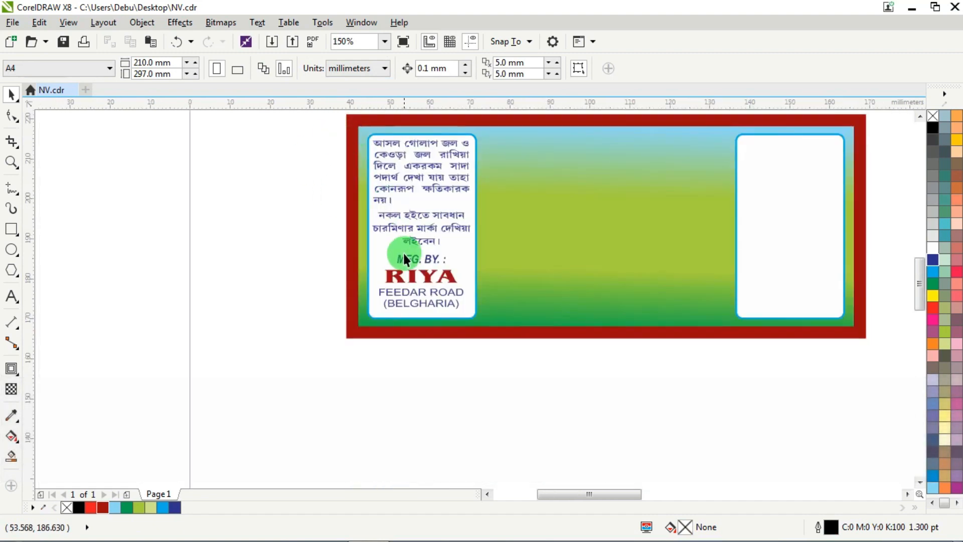
{"action": "scroll", "coordinate": [403, 254], "scroll_direction": "up", "scroll_amount": 2}
{"action": "left_click_drag", "start_coordinate": [586, 388], "coordinate": [588, 383]}
{"action": "key", "text": "Down"}
{"action": "key", "text": "Down"}
{"action": "key", "text": "Down"}
{"action": "key", "text": "Down"}
{"action": "key", "text": "Down"}
{"action": "key", "text": "Down"}
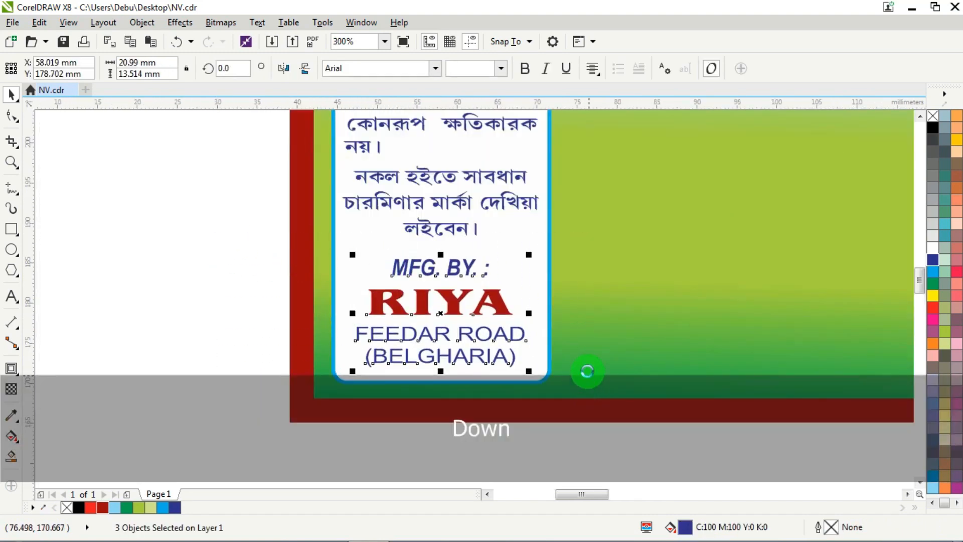
{"action": "scroll", "coordinate": [401, 232], "scroll_direction": "down", "scroll_amount": 2}
{"action": "scroll", "coordinate": [410, 125], "scroll_direction": "up", "scroll_amount": 2}
{"action": "scroll", "coordinate": [387, 181], "scroll_direction": "down", "scroll_amount": 6}
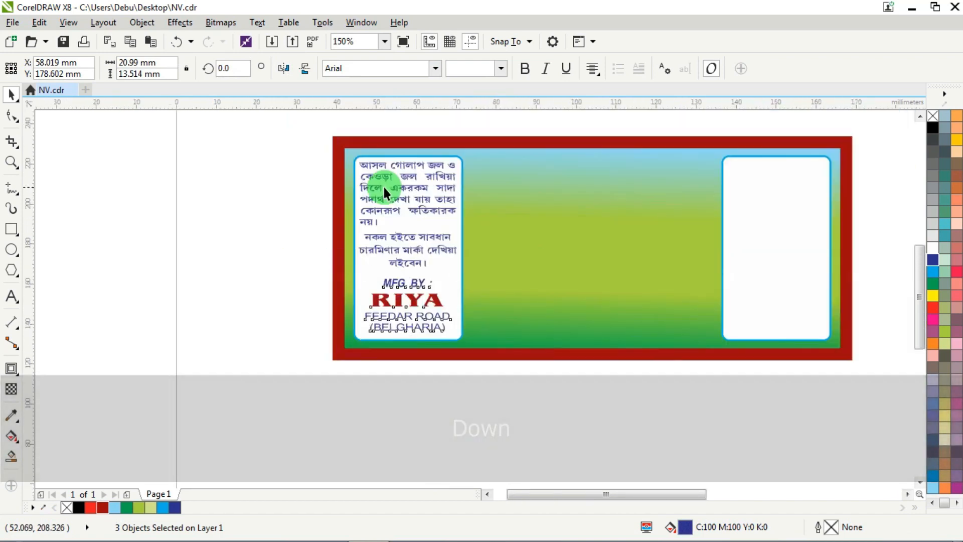
- Move the seven product text objects beside the label's right end and fill them with blue (C:100 M:100 Y:0 K:0)
{"action": "scroll", "coordinate": [710, 149], "scroll_direction": "down", "scroll_amount": 2}
{"action": "scroll", "coordinate": [715, 146], "scroll_direction": "up", "scroll_amount": 4}
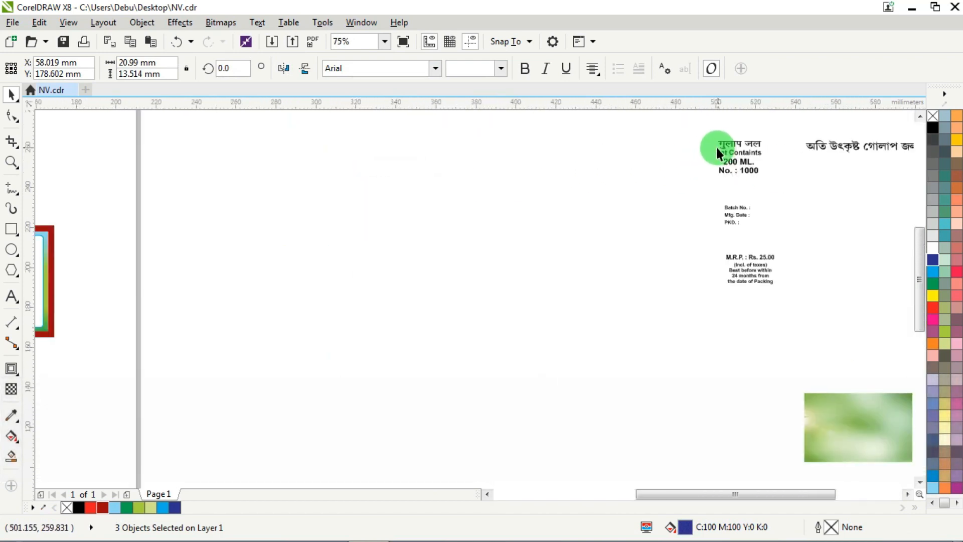
{"action": "left_click_drag", "start_coordinate": [790, 253], "coordinate": [794, 317]}
{"action": "left_click_drag", "start_coordinate": [741, 154], "coordinate": [261, 242]}
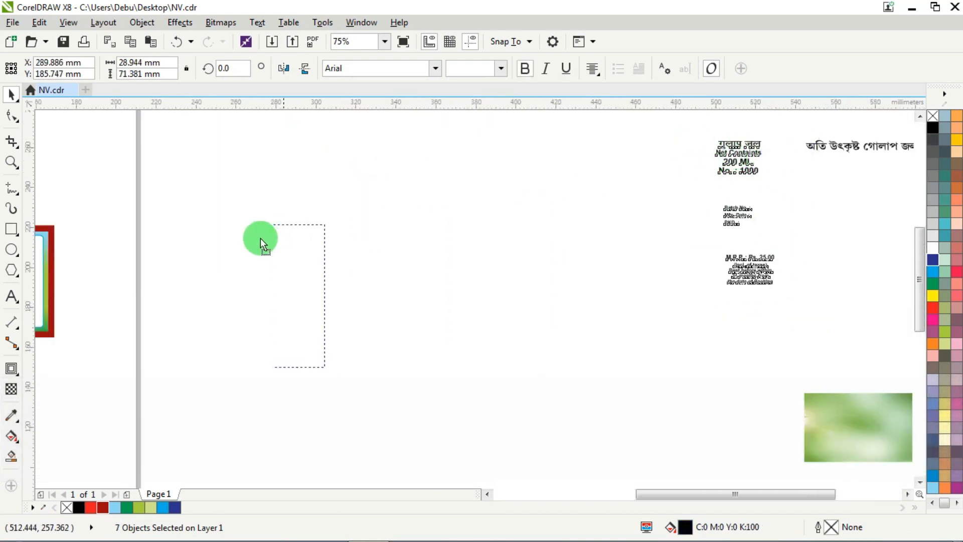
{"action": "left_click_drag", "start_coordinate": [110, 248], "coordinate": [110, 248]}
{"action": "scroll", "coordinate": [196, 249], "scroll_direction": "down", "scroll_amount": 2}
{"action": "scroll", "coordinate": [198, 251], "scroll_direction": "up", "scroll_amount": 3}
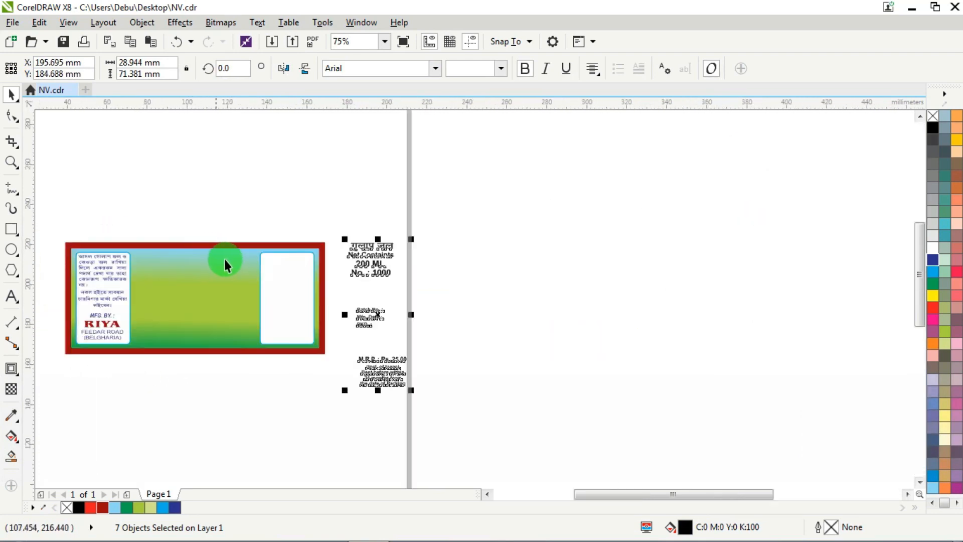
{"action": "scroll", "coordinate": [613, 188], "scroll_direction": "down", "scroll_amount": 2}
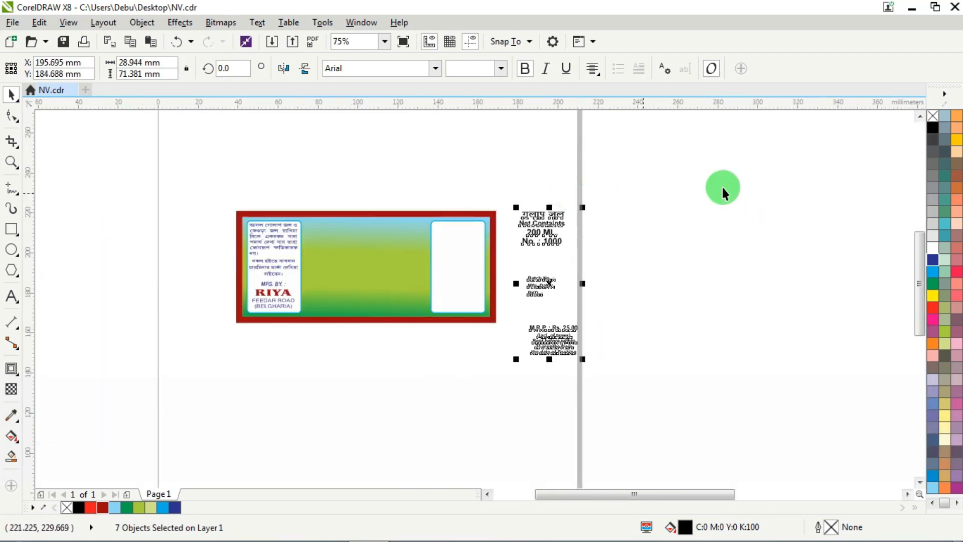
{"action": "left_click", "coordinate": [933, 261]}
- Group the four lines from गुलाप जल to No. : 1000, place them atop the right white panel and centre them horizontally on it
{"action": "scroll", "coordinate": [537, 236], "scroll_direction": "up", "scroll_amount": 2}
{"action": "left_click_drag", "start_coordinate": [649, 165], "coordinate": [507, 266]}
{"action": "key", "text": "ctrl+g"}
{"action": "scroll", "coordinate": [480, 221], "scroll_direction": "up", "scroll_amount": 2}
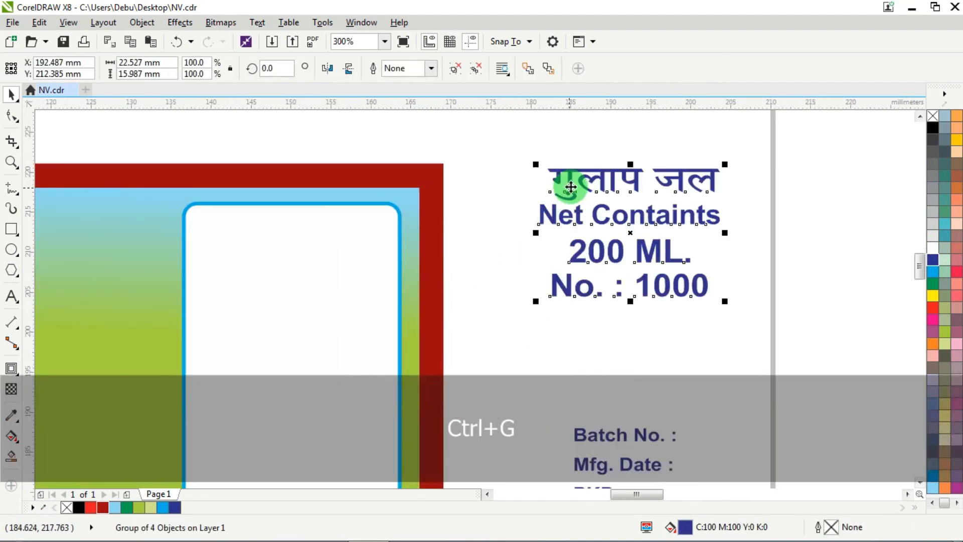
{"action": "left_click_drag", "start_coordinate": [573, 179], "coordinate": [236, 231]}
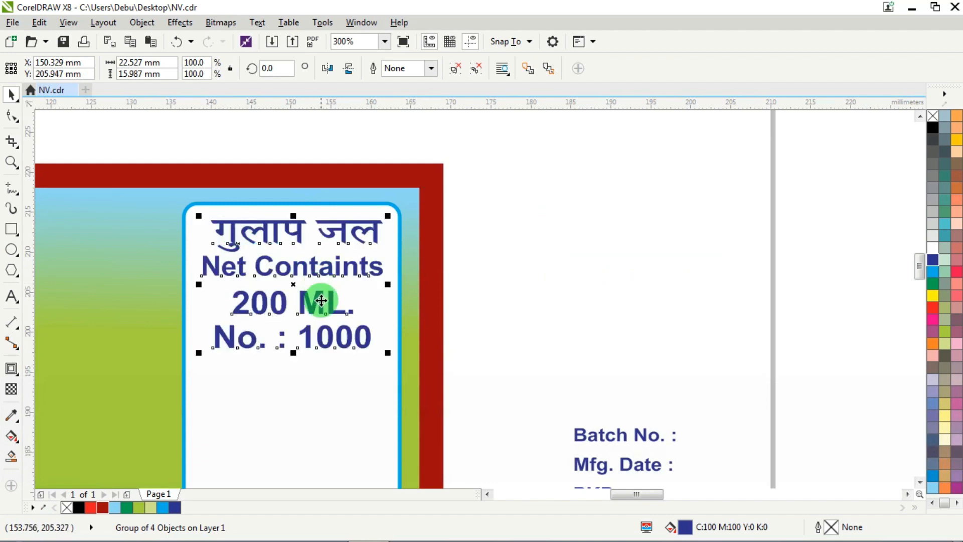
{"action": "left_click", "coordinate": [286, 406], "text": "shift"}
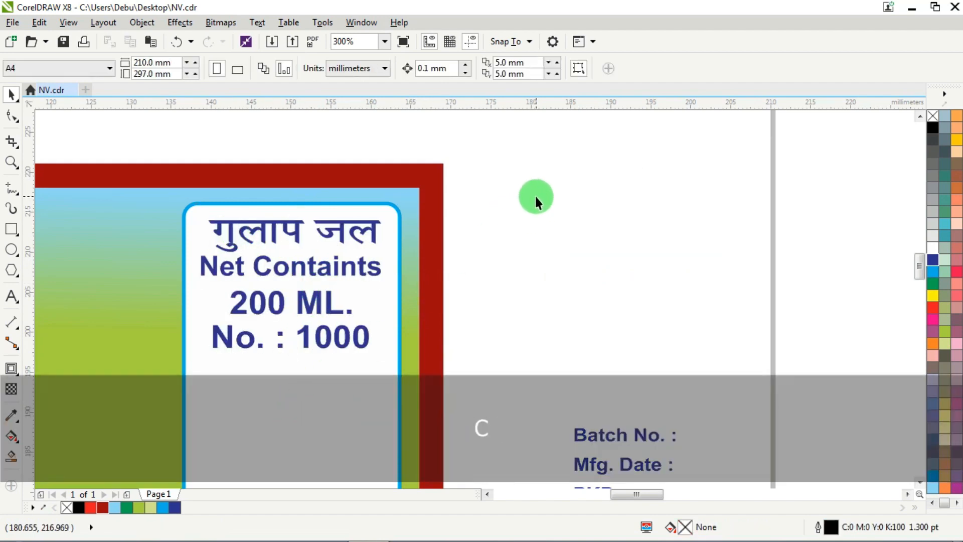
- Move the M.R.P. and best-before text to the bottom of the right white panel and centre it horizontally
{"action": "scroll", "coordinate": [568, 237], "scroll_direction": "down", "scroll_amount": 2}
{"action": "scroll", "coordinate": [527, 288], "scroll_direction": "up", "scroll_amount": 1}
{"action": "left_click_drag", "start_coordinate": [625, 354], "coordinate": [467, 238]}
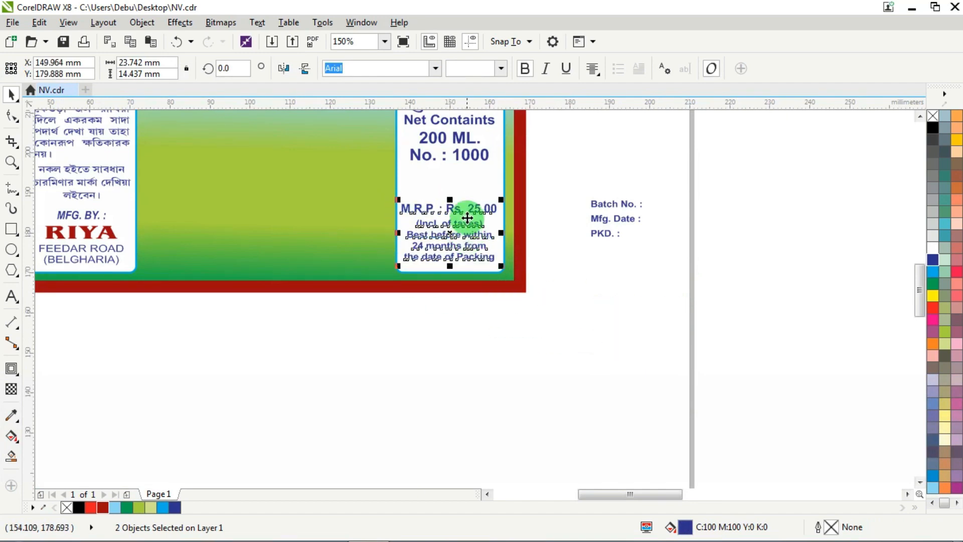
{"action": "left_click", "coordinate": [454, 179], "text": "shift"}
{"action": "key", "text": "c"}
- Place the Batch No. / Mfg. Date / PKD. block in the middle of the right panel and nudge the M.R.P. text down
{"action": "left_click_drag", "start_coordinate": [680, 168], "coordinate": [561, 270]}
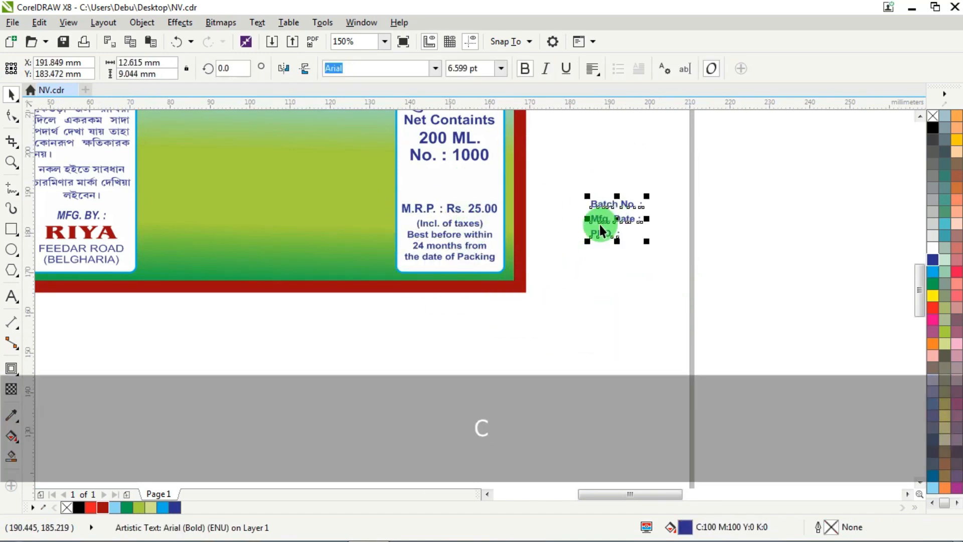
{"action": "left_click_drag", "start_coordinate": [616, 219], "coordinate": [440, 181]}
{"action": "scroll", "coordinate": [429, 196], "scroll_direction": "up", "scroll_amount": 2}
{"action": "left_click_drag", "start_coordinate": [317, 377], "coordinate": [287, 359]}
{"action": "key", "text": "Down"}
{"action": "key", "text": "Down"}
{"action": "key", "text": "Down"}
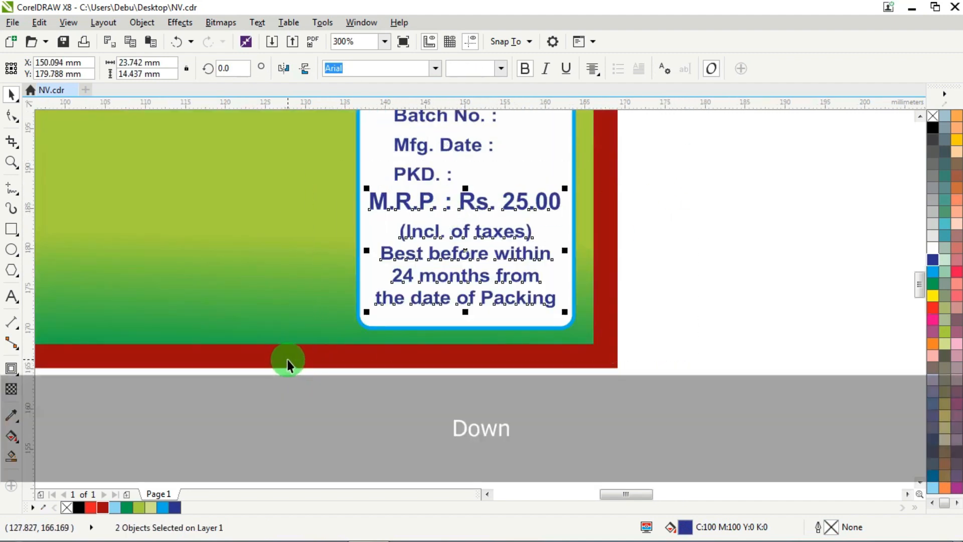
{"action": "key", "text": "Down"}
{"action": "scroll", "coordinate": [440, 324], "scroll_direction": "down", "scroll_amount": 1}
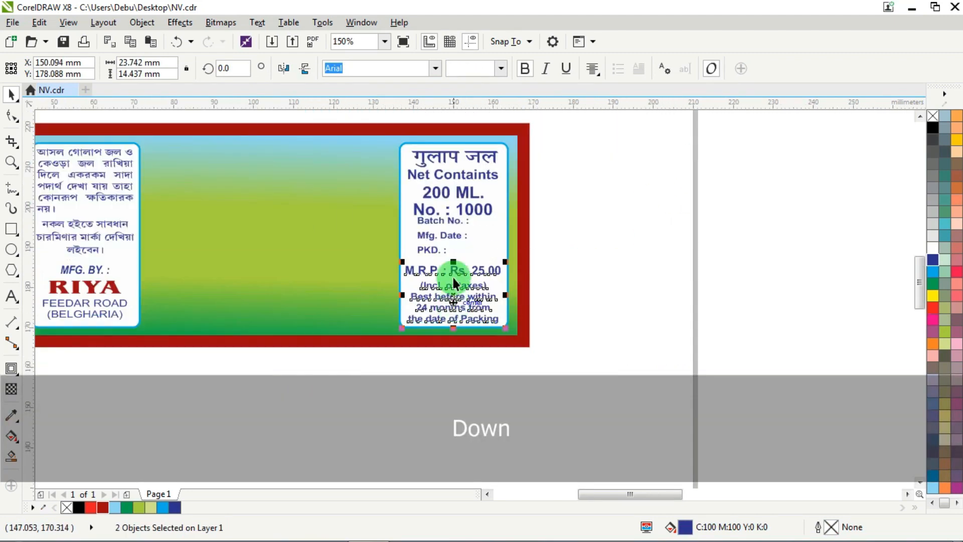
{"action": "scroll", "coordinate": [446, 218], "scroll_direction": "up", "scroll_amount": 1}
{"action": "left_click_drag", "start_coordinate": [687, 188], "coordinate": [337, 326]}
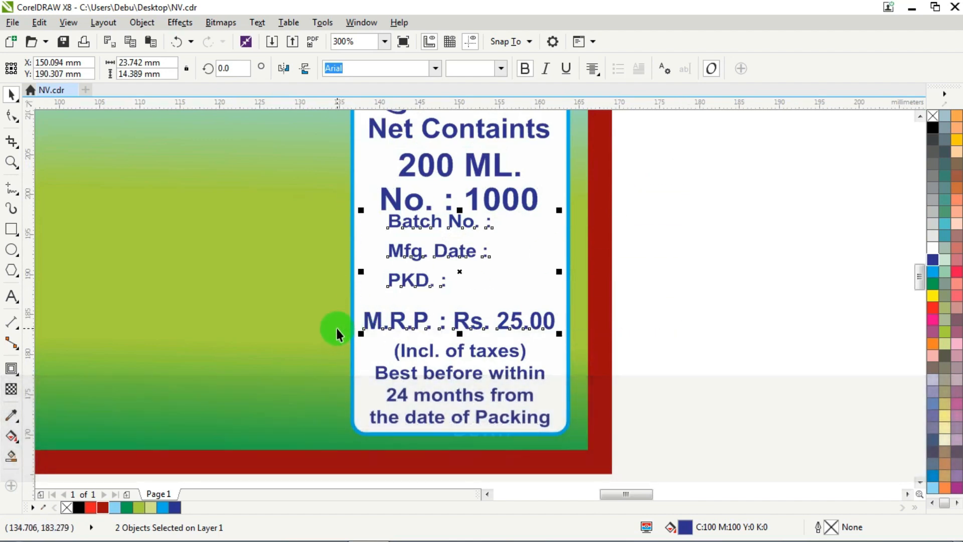
{"action": "key", "text": "Left"}
{"action": "key", "text": "Left"}
{"action": "key", "text": "Left"}
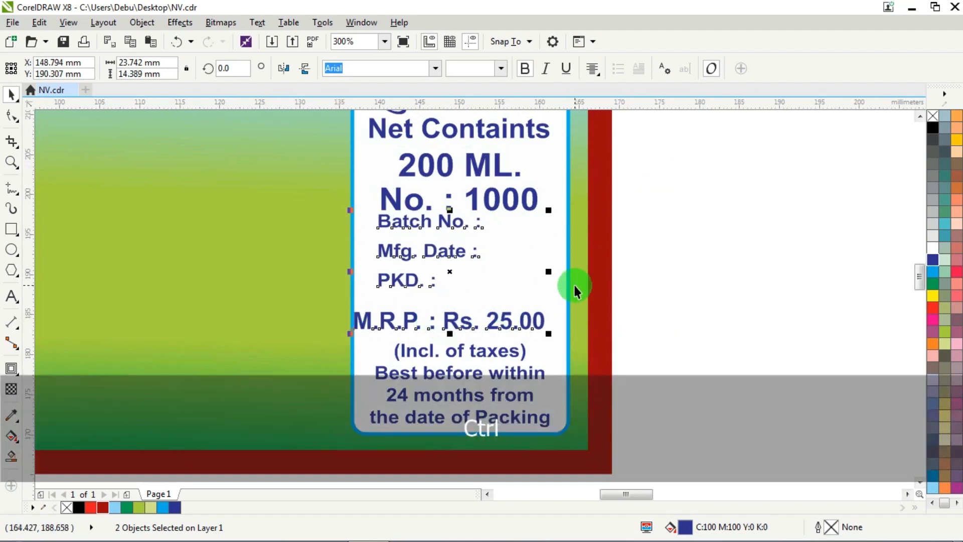
{"action": "key", "text": "ctrl+z"}
{"action": "key", "text": "ctrl+z"}
{"action": "key", "text": "ctrl+z"}
{"action": "left_click_drag", "start_coordinate": [596, 319], "coordinate": [317, 455]}
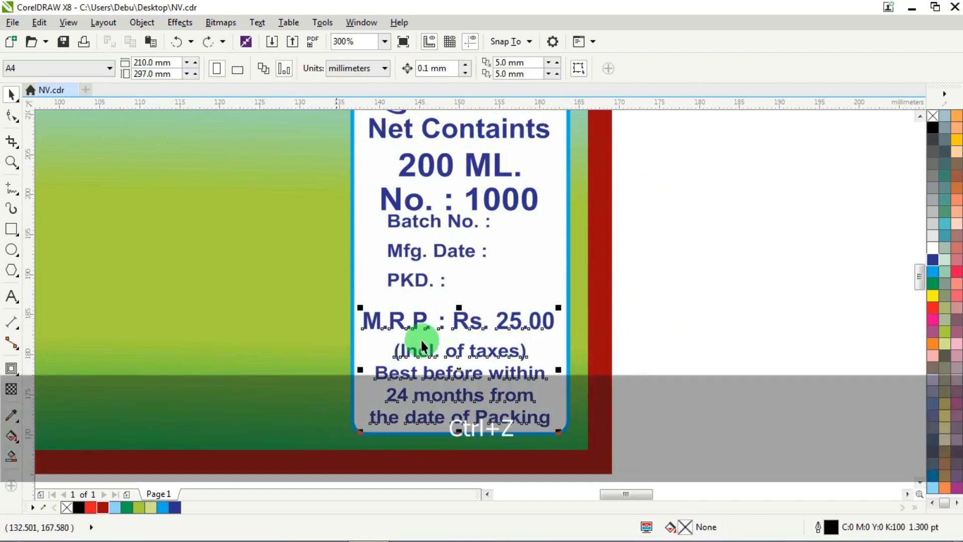
{"action": "left_click", "coordinate": [528, 265], "text": "shift"}
{"action": "key", "text": "c"}
{"action": "left_click", "coordinate": [675, 238]}
{"action": "mouse_move", "coordinate": [601, 213]}
{"action": "left_mouse_down"}
{"action": "mouse_move", "coordinate": [403, 293]}
{"action": "mouse_move", "coordinate": [386, 290]}
{"action": "left_mouse_up"}
{"action": "key", "text": "ctrl+z"}
- Align the left edge of the Batch No. / Mfg. Date / PKD. block with the M.R.P. line
{"action": "mouse_move", "coordinate": [682, 194]}
{"action": "left_mouse_down"}
{"action": "mouse_move", "coordinate": [462, 275]}
{"action": "mouse_move", "coordinate": [380, 289]}
{"action": "left_mouse_up"}
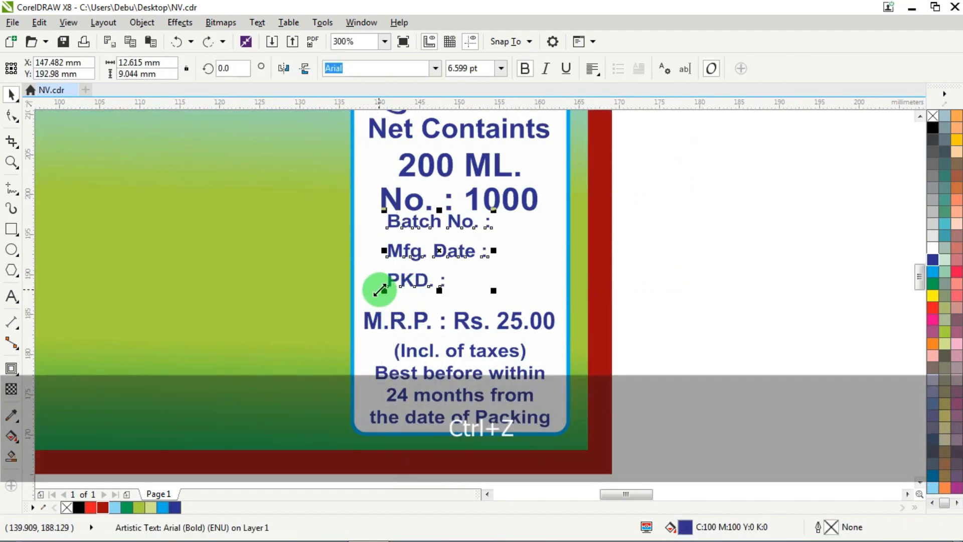
{"action": "key", "text": "ctrl+g"}
{"action": "left_click", "coordinate": [538, 317], "text": "shift"}
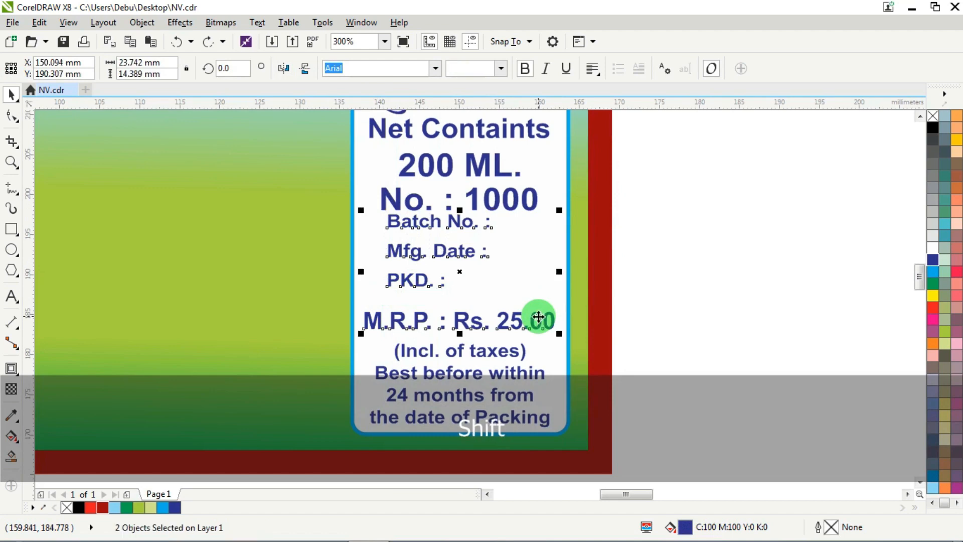
{"action": "key", "text": "l"}
{"action": "left_click", "coordinate": [672, 200]}
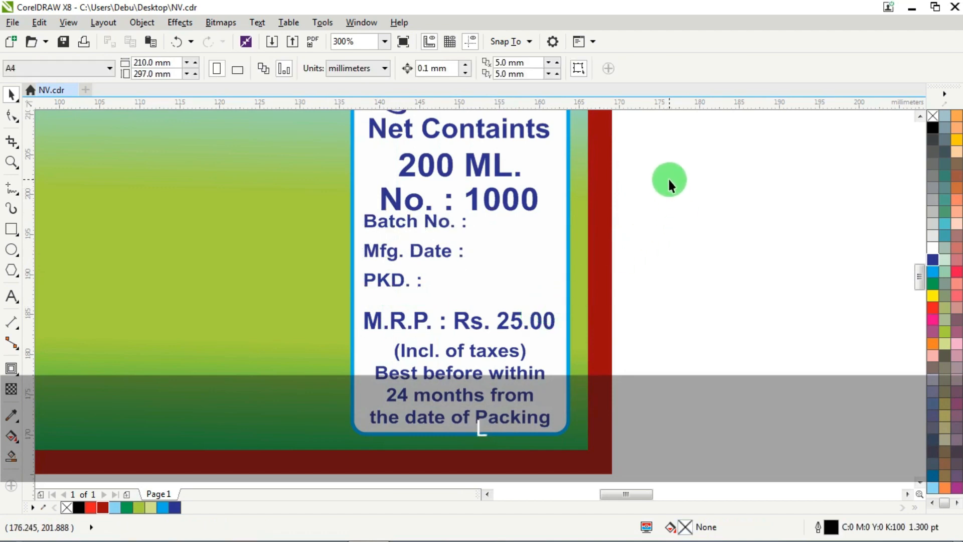
- Nudge the Batch No. / Mfg. Date / PKD. block slightly down to separate it from the No. : 1000 line
{"action": "left_click_drag", "start_coordinate": [646, 208], "coordinate": [326, 310]}
{"action": "key", "text": "Down"}
{"action": "key", "text": "Down"}
{"action": "key", "text": "Down"}
{"action": "key", "text": "Down"}
{"action": "key", "text": "Down"}
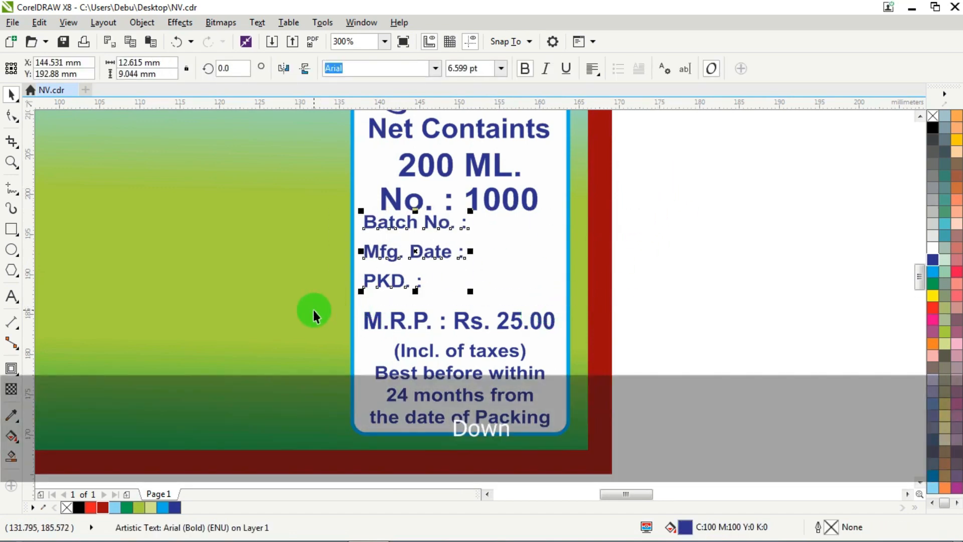
{"action": "key", "text": "Down"}
{"action": "key", "text": "Down"}
- Nudge the गुलाप जल / Net Containts group slightly up to widen the gap above the batch details
{"action": "scroll", "coordinate": [401, 295], "scroll_direction": "down", "scroll_amount": 1}
{"action": "scroll", "coordinate": [409, 197], "scroll_direction": "up", "scroll_amount": 1}
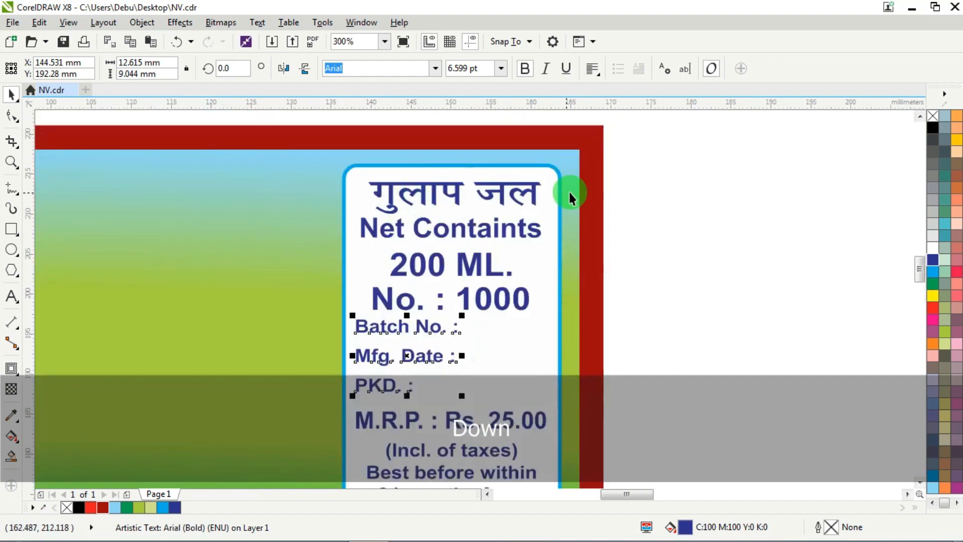
{"action": "left_click", "coordinate": [688, 150]}
{"action": "left_click_drag", "start_coordinate": [688, 151], "coordinate": [324, 322]}
{"action": "key", "text": "Up"}
{"action": "key", "text": "Up"}
{"action": "key", "text": "Up"}
{"action": "key", "text": "Up"}
{"action": "key", "text": "Up"}
{"action": "key", "text": "Up"}
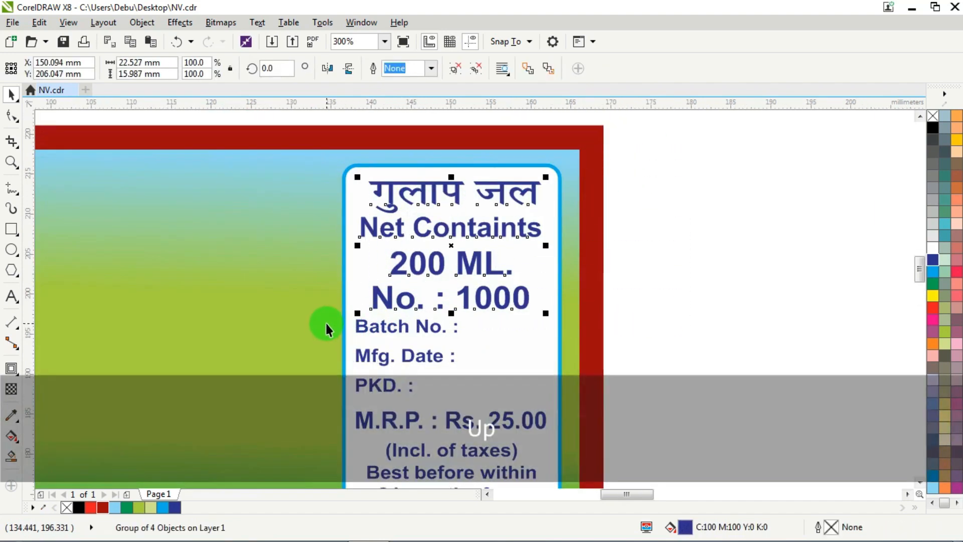
{"action": "left_click", "coordinate": [700, 187]}
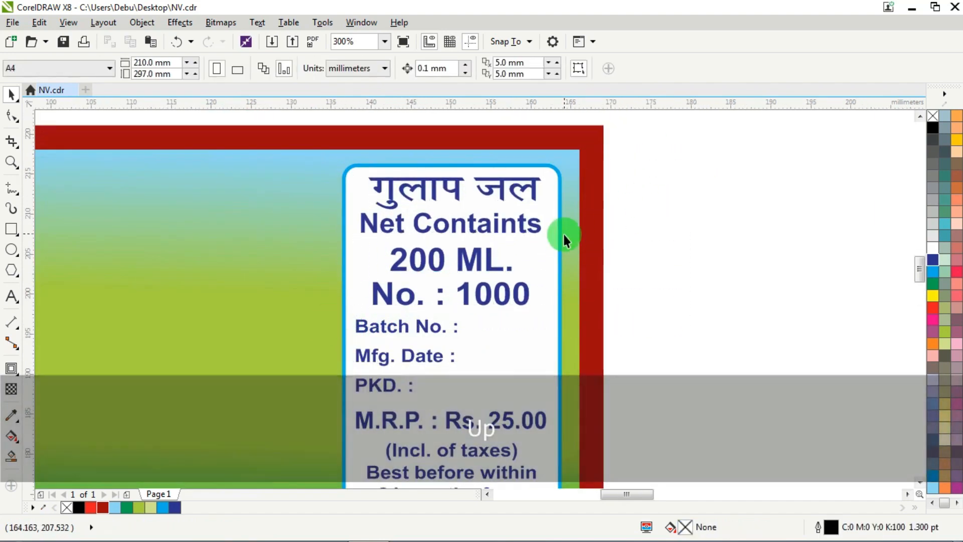
- Nudge the M.R.P. line and the best-before text together slightly down on the right panel
{"action": "scroll", "coordinate": [565, 241], "scroll_direction": "down", "scroll_amount": 2}
{"action": "scroll", "coordinate": [522, 320], "scroll_direction": "up", "scroll_amount": 2}
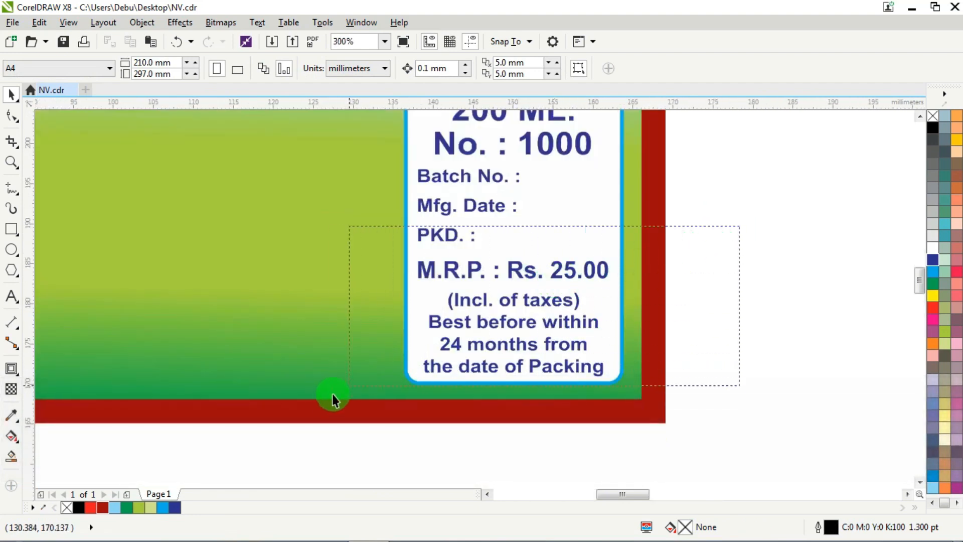
{"action": "left_click_drag", "start_coordinate": [332, 394], "coordinate": [327, 396]}
{"action": "key", "text": "Down"}
{"action": "left_click", "coordinate": [712, 233]}
- Nudge only the M.R.P. line down, closer to the (Incl. of taxes) line
{"action": "left_click", "coordinate": [522, 273], "text": "ctrl"}
{"action": "scroll", "coordinate": [521, 275], "scroll_direction": "up", "scroll_amount": 1}
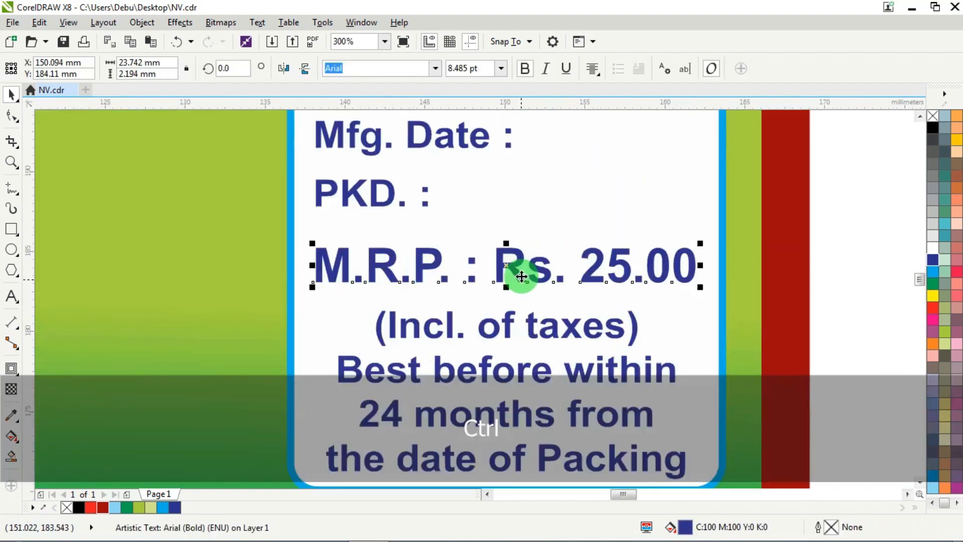
{"action": "key", "text": "Down"}
{"action": "key", "text": "Down"}
{"action": "key", "text": "Down"}
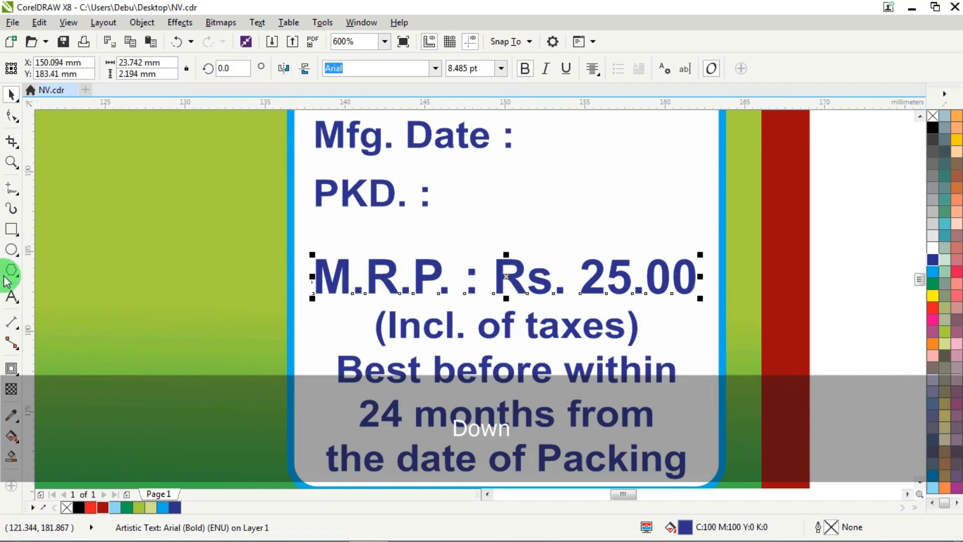
- Recolour the price Rs. 25.00 and the No. : 1000 line with the frame's dark red (C0 M100 Y100 K40)
{"action": "left_click", "coordinate": [12, 296]}
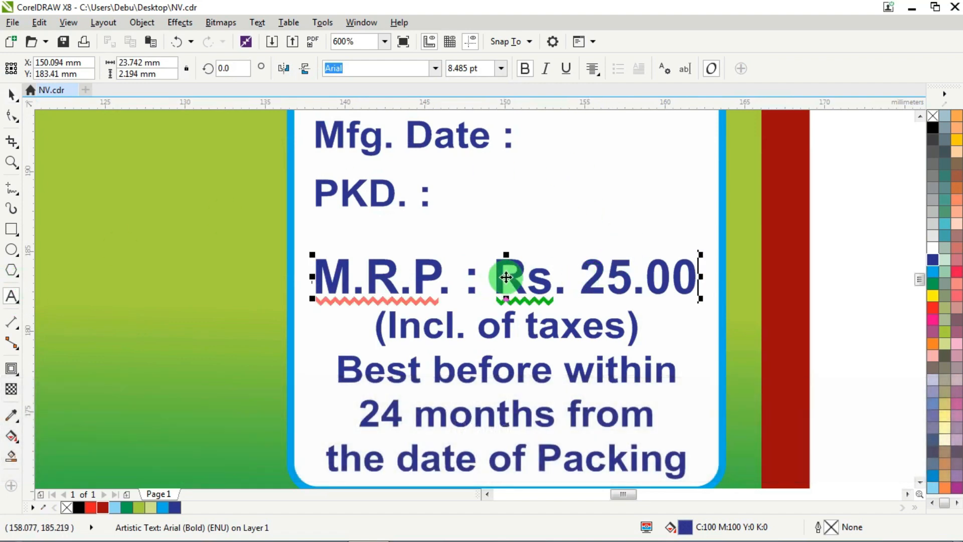
{"action": "left_click_drag", "start_coordinate": [497, 276], "coordinate": [697, 278]}
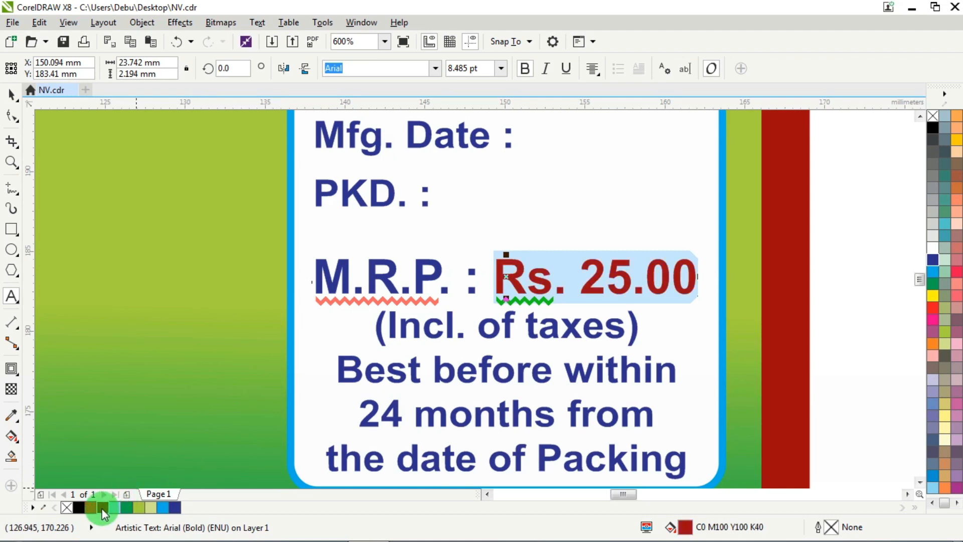
{"action": "scroll", "coordinate": [386, 279], "scroll_direction": "down", "scroll_amount": 4}
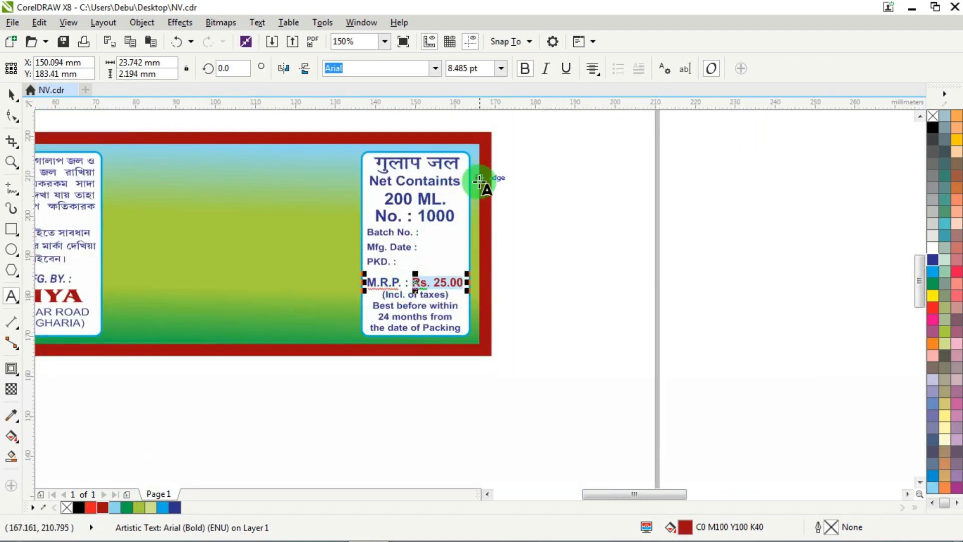
{"action": "scroll", "coordinate": [422, 199], "scroll_direction": "up", "scroll_amount": 4}
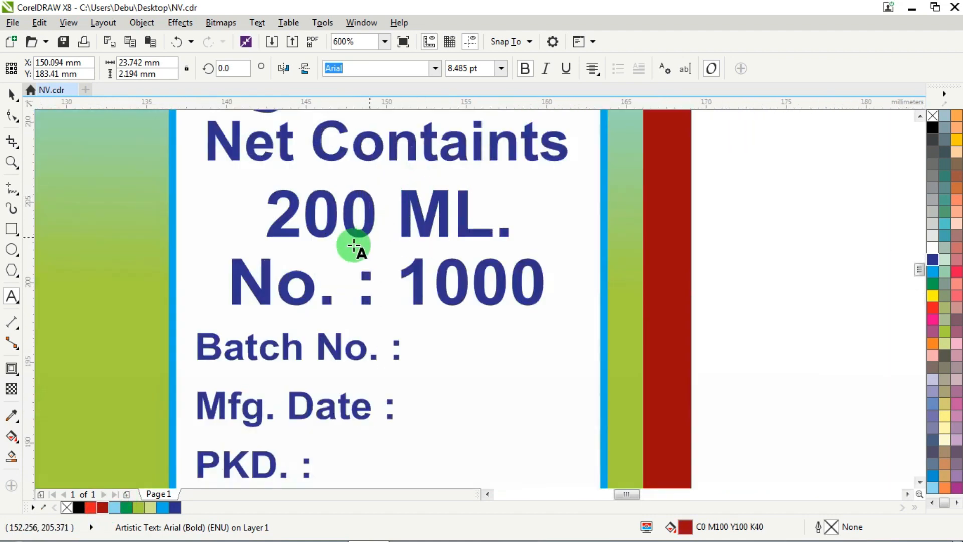
{"action": "left_click_drag", "start_coordinate": [244, 279], "coordinate": [580, 280]}
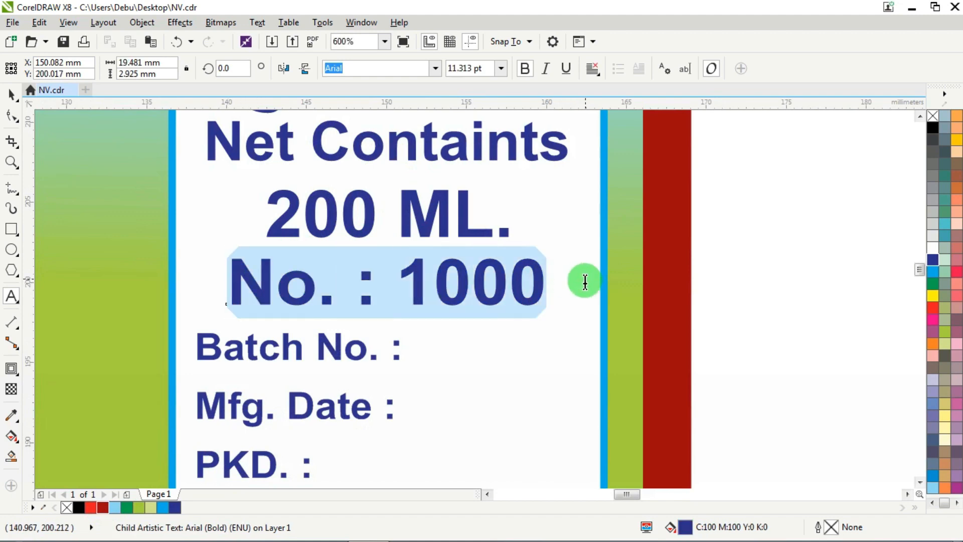
{"action": "left_click", "coordinate": [103, 508]}
- Recolour the गुलाप जल heading on the right panel with the same dark red (C0 M100 Y100 K40)
{"action": "scroll", "coordinate": [513, 302], "scroll_direction": "down", "scroll_amount": 2}
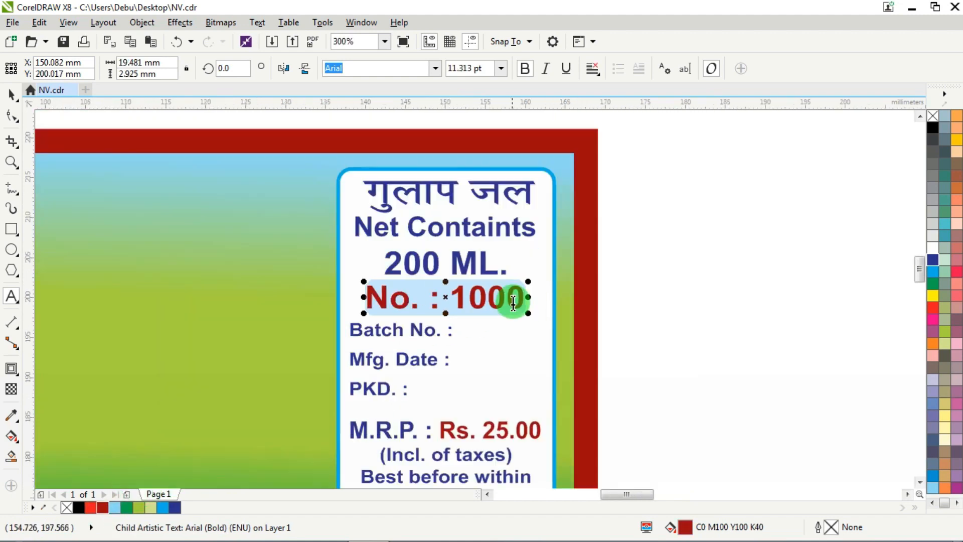
{"action": "scroll", "coordinate": [458, 194], "scroll_direction": "up", "scroll_amount": 2}
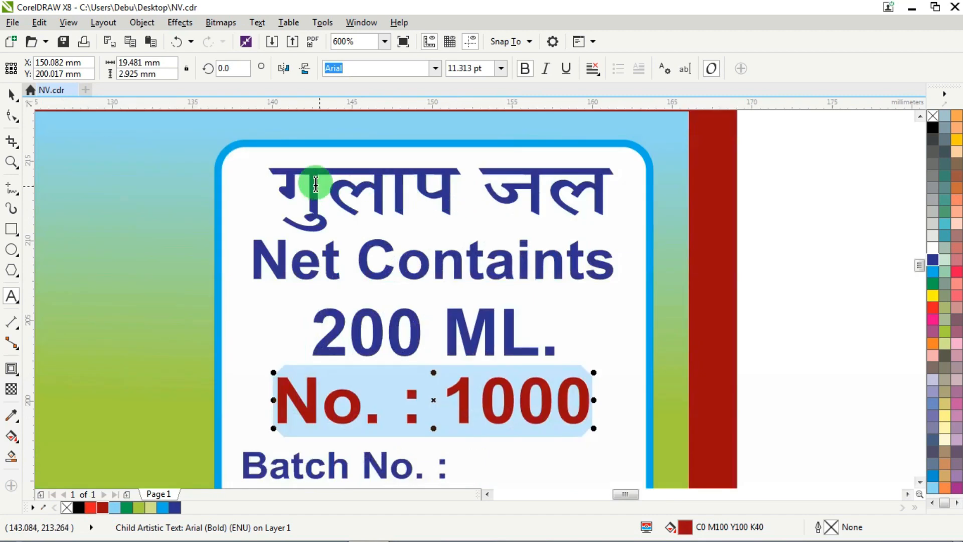
{"action": "left_click_drag", "start_coordinate": [289, 181], "coordinate": [667, 181]}
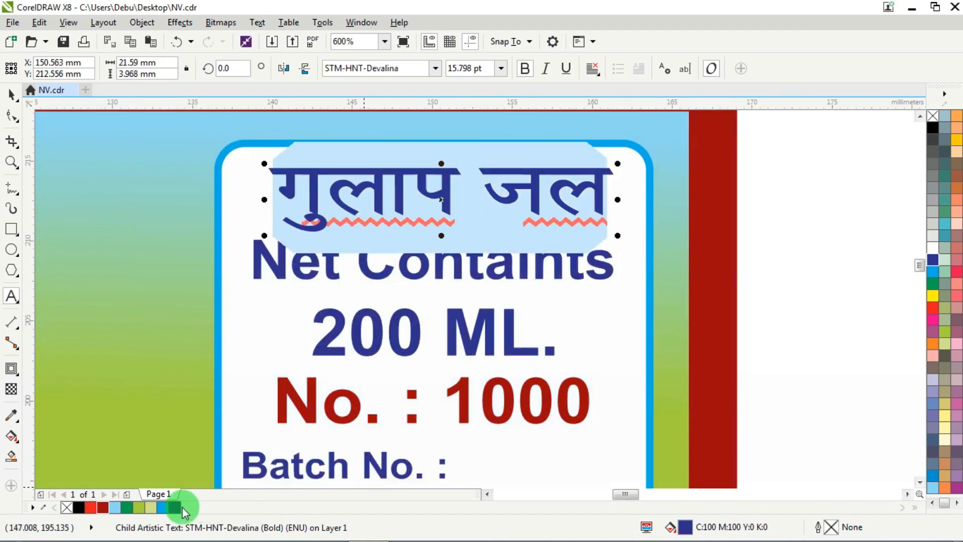
{"action": "left_click", "coordinate": [103, 508]}
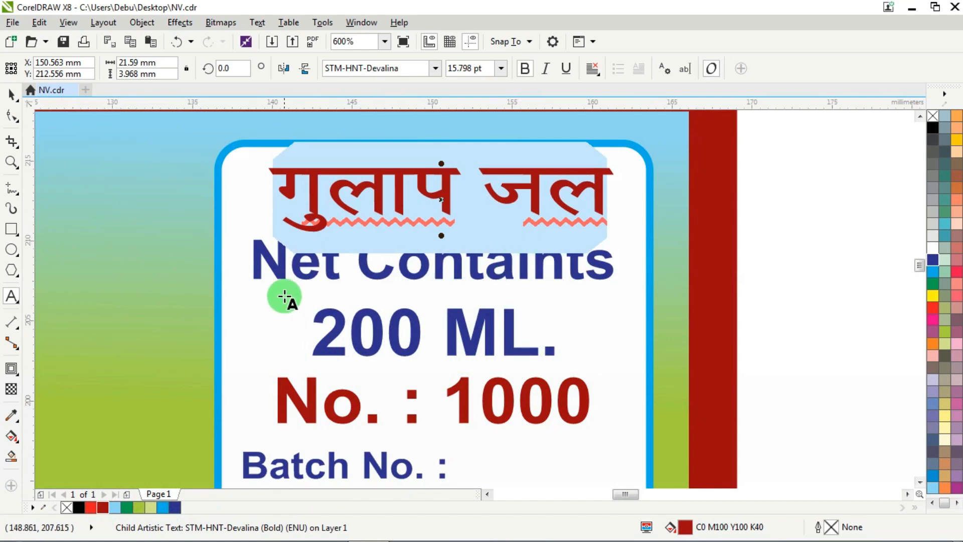
- Recolour the Net Containts and 200 ML. lines on the right panel black (C0 M0 Y0 K100)
{"action": "left_click_drag", "start_coordinate": [266, 262], "coordinate": [583, 328]}
{"action": "left_click", "coordinate": [567, 273]}
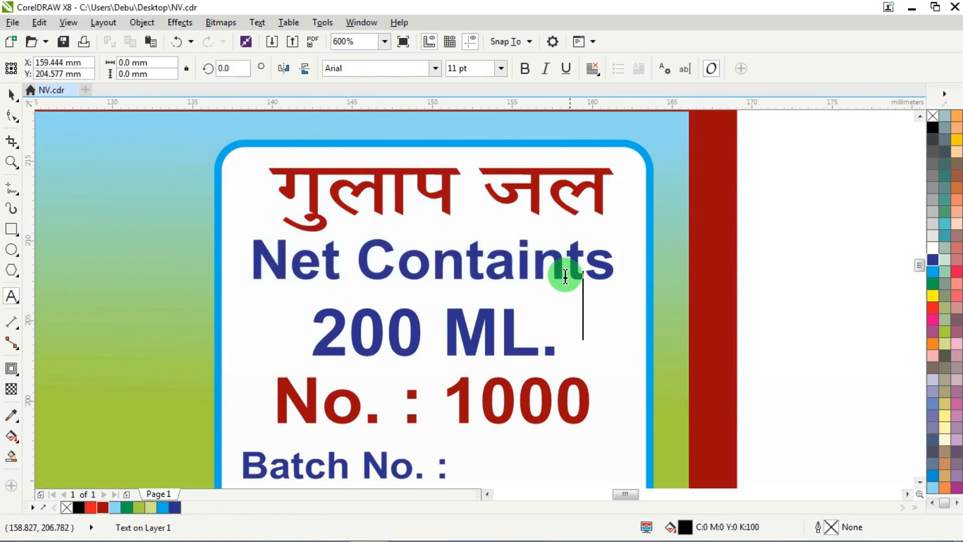
{"action": "key", "text": "ctrl+a"}
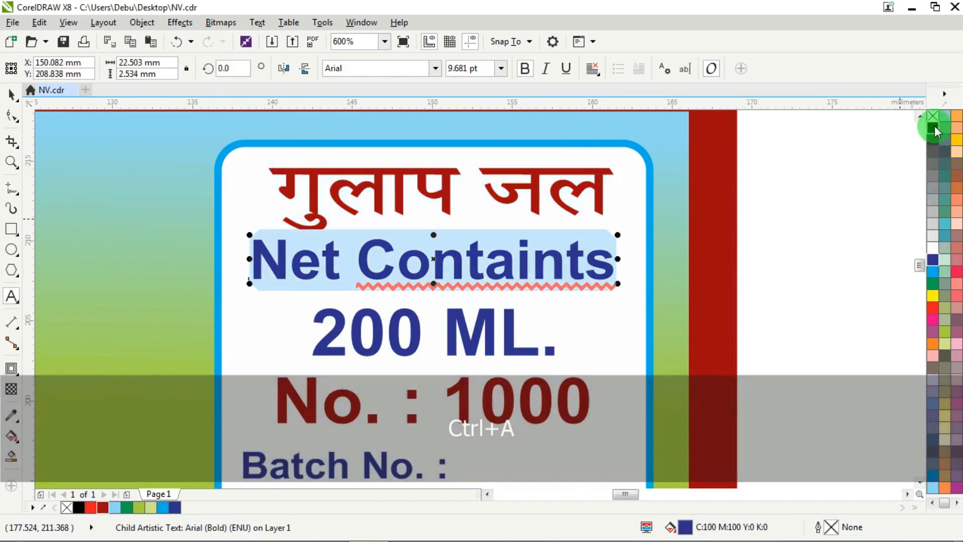
{"action": "left_click", "coordinate": [934, 127]}
{"action": "left_click", "coordinate": [462, 333]}
{"action": "key", "text": "ctrl+a"}
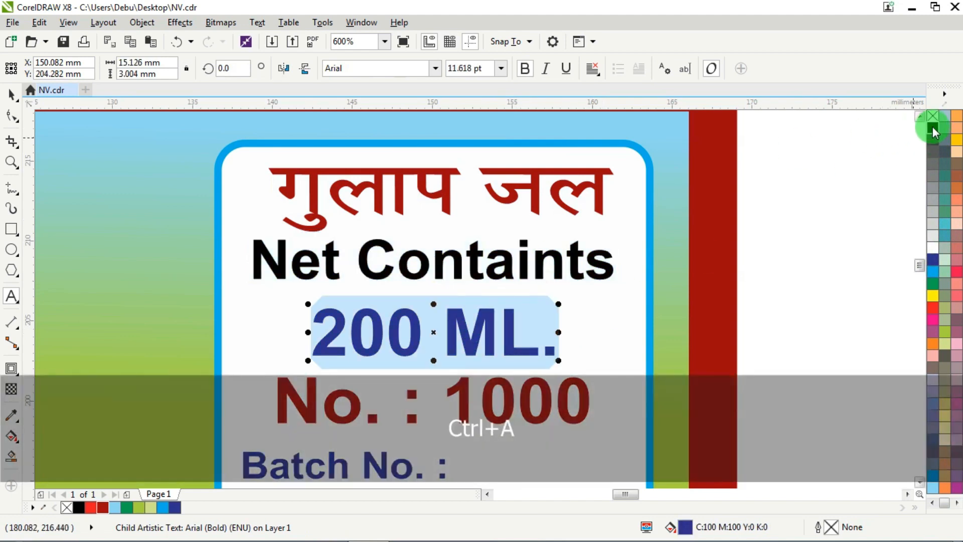
{"action": "left_click", "coordinate": [934, 129]}
{"action": "left_click", "coordinate": [10, 95]}
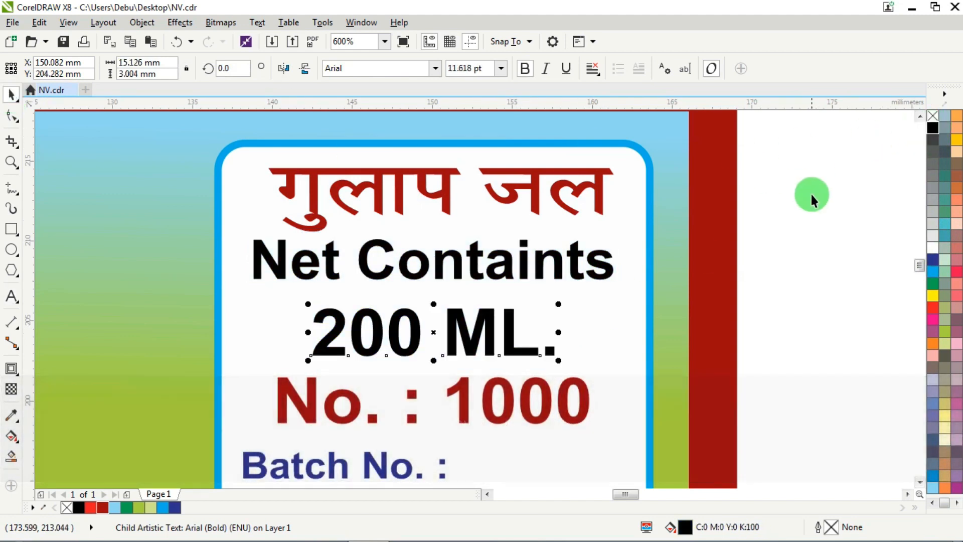
{"action": "left_click", "coordinate": [813, 198]}
- Move the শিব দুর্গা ক্ষেত্রী heading from beside the page onto the label's upper middle area and centre it horizontally on the label
{"action": "scroll", "coordinate": [640, 208], "scroll_direction": "down", "scroll_amount": 3}
{"action": "scroll", "coordinate": [608, 341], "scroll_direction": "up", "scroll_amount": 2}
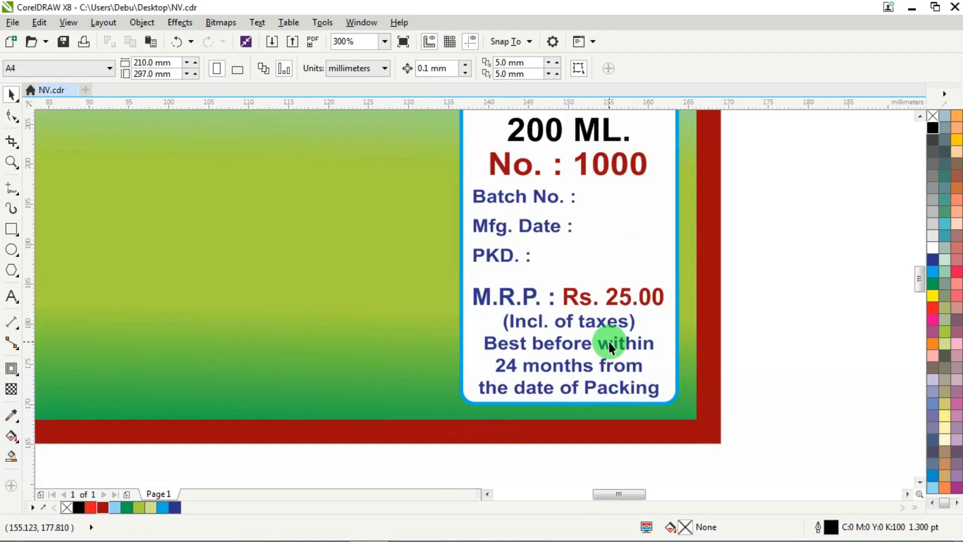
{"action": "scroll", "coordinate": [609, 343], "scroll_direction": "down", "scroll_amount": 1}
{"action": "scroll", "coordinate": [595, 221], "scroll_direction": "up", "scroll_amount": 1}
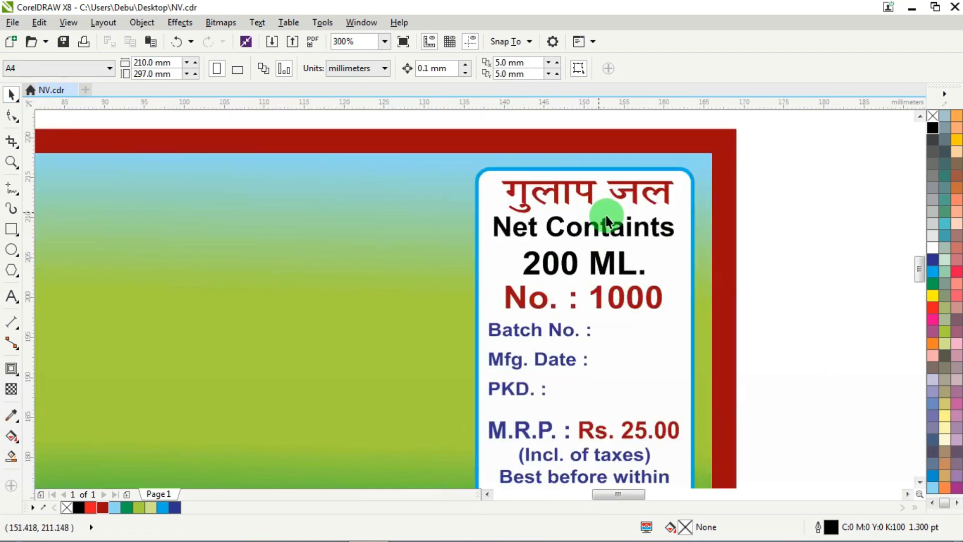
{"action": "scroll", "coordinate": [605, 215], "scroll_direction": "down", "scroll_amount": 2}
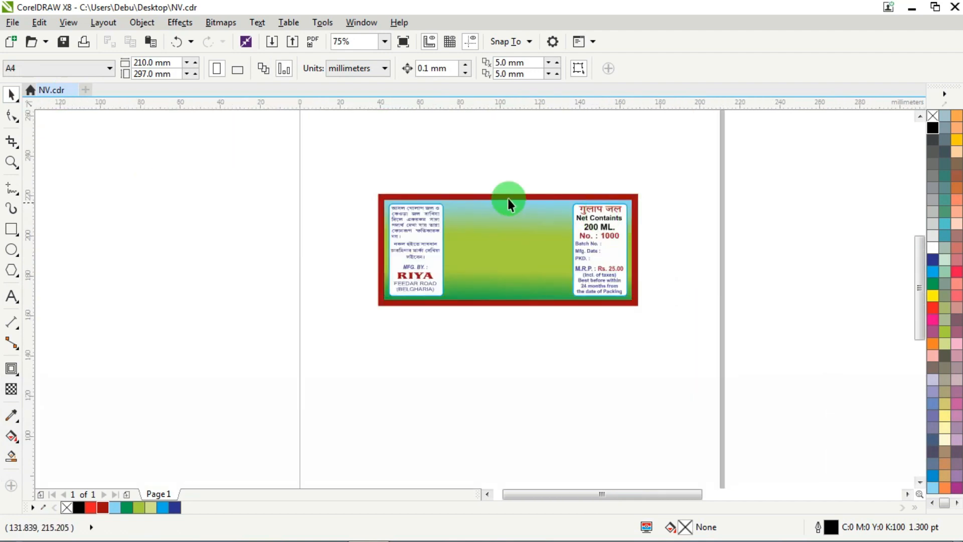
{"action": "scroll", "coordinate": [508, 197], "scroll_direction": "down", "scroll_amount": 1}
{"action": "scroll", "coordinate": [619, 189], "scroll_direction": "down", "scroll_amount": 2}
{"action": "scroll", "coordinate": [745, 189], "scroll_direction": "up", "scroll_amount": 2}
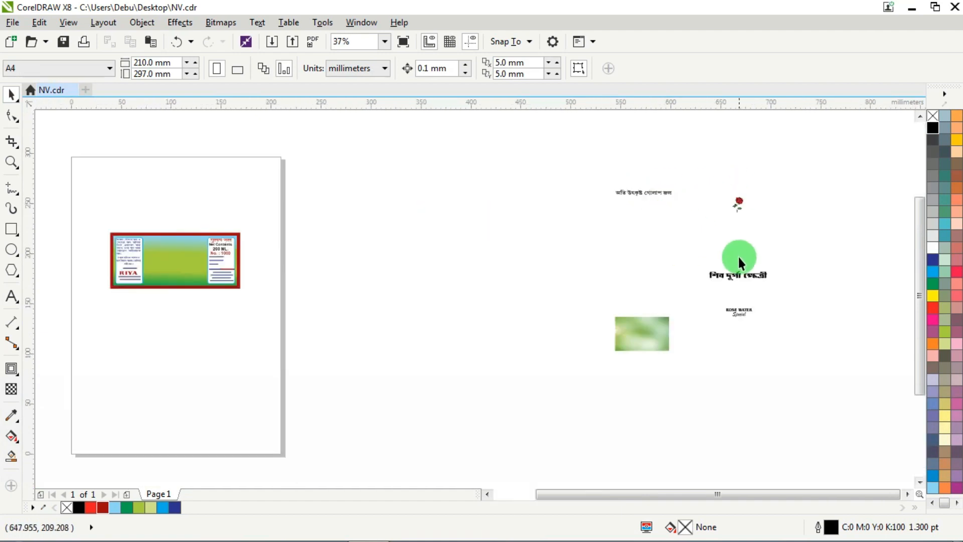
{"action": "left_click_drag", "start_coordinate": [731, 273], "coordinate": [172, 242]}
{"action": "scroll", "coordinate": [134, 236], "scroll_direction": "up", "scroll_amount": 2}
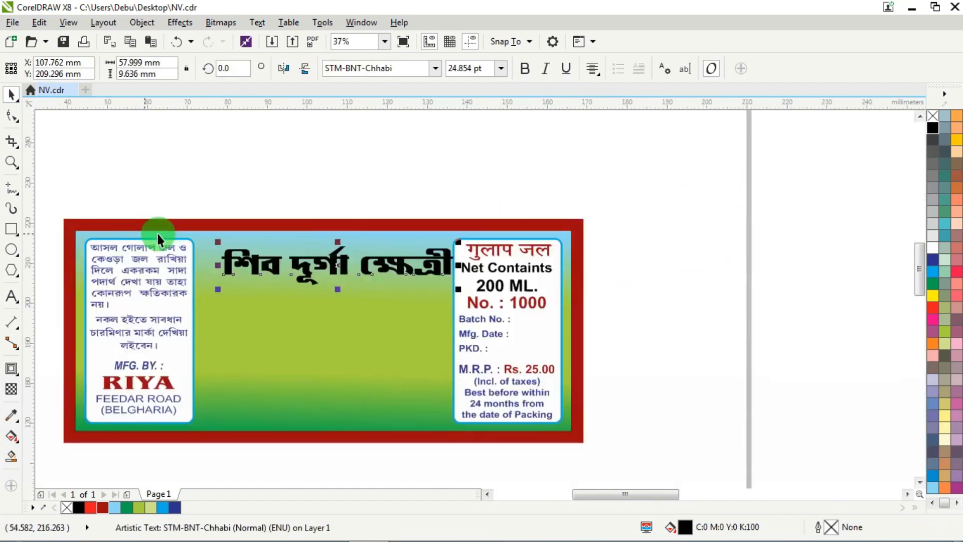
{"action": "scroll", "coordinate": [158, 238], "scroll_direction": "up", "scroll_amount": 3}
{"action": "left_click_drag", "start_coordinate": [301, 271], "coordinate": [281, 254]}
{"action": "left_click", "coordinate": [384, 143], "text": "shift"}
{"action": "key", "text": "c"}
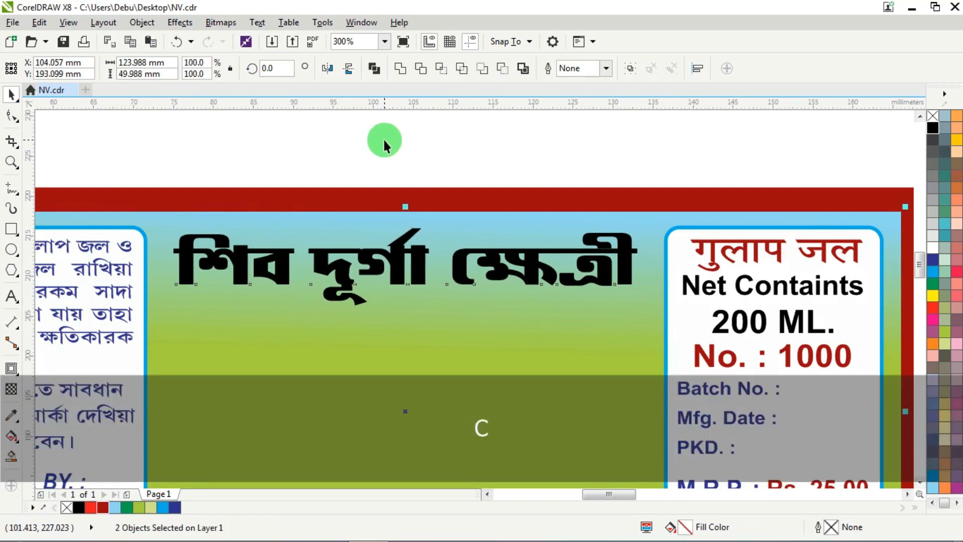
{"action": "left_click", "coordinate": [384, 137]}
- Fill the শিব দুর্গা ক্ষেত্রী heading with yellow (C0 M0 Y100 K0) and nudge it down 0.3 mm
{"action": "left_click", "coordinate": [377, 254]}
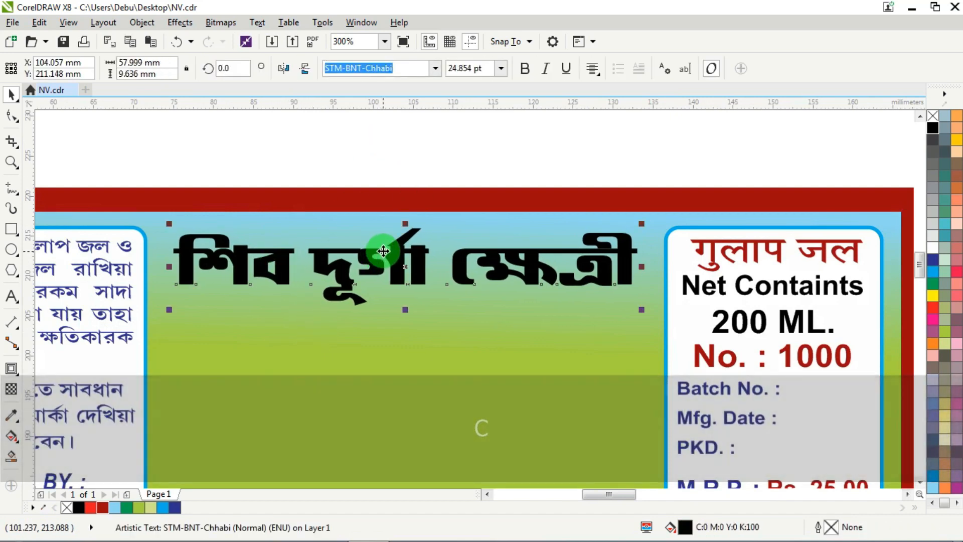
{"action": "left_click", "coordinate": [933, 299]}
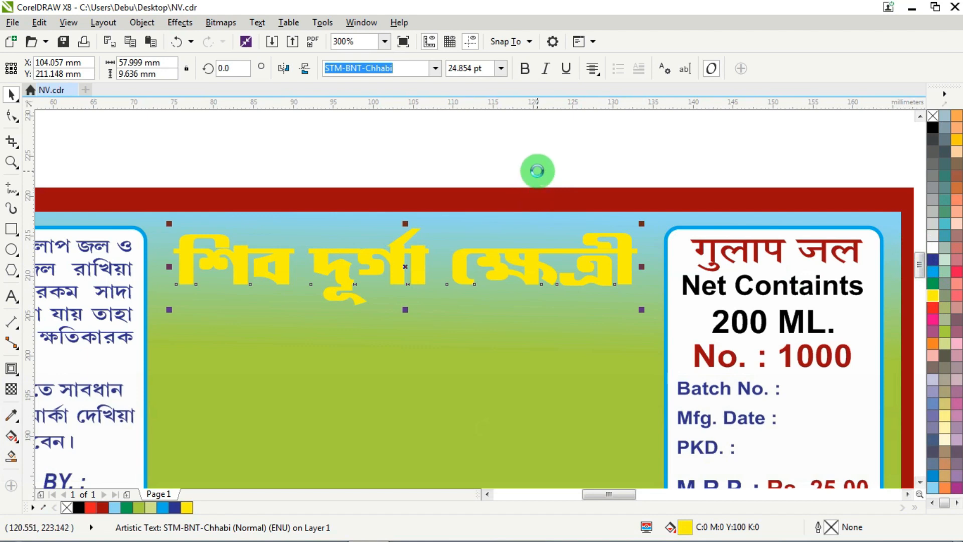
{"action": "key", "text": "Down"}
{"action": "key", "text": "Down"}
{"action": "key", "text": "Down"}
- Apply a vertical linear fountain fill to the শিব দুর্গা ক্ষেত্রী heading, running from yellow at the top to red at the bottom
{"action": "scroll", "coordinate": [381, 266], "scroll_direction": "up", "scroll_amount": 2}
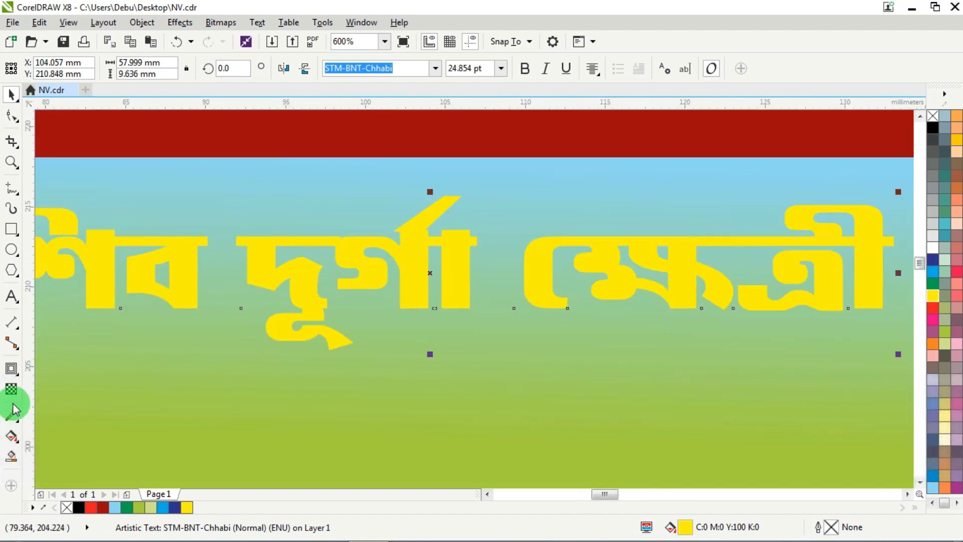
{"action": "left_click", "coordinate": [14, 371]}
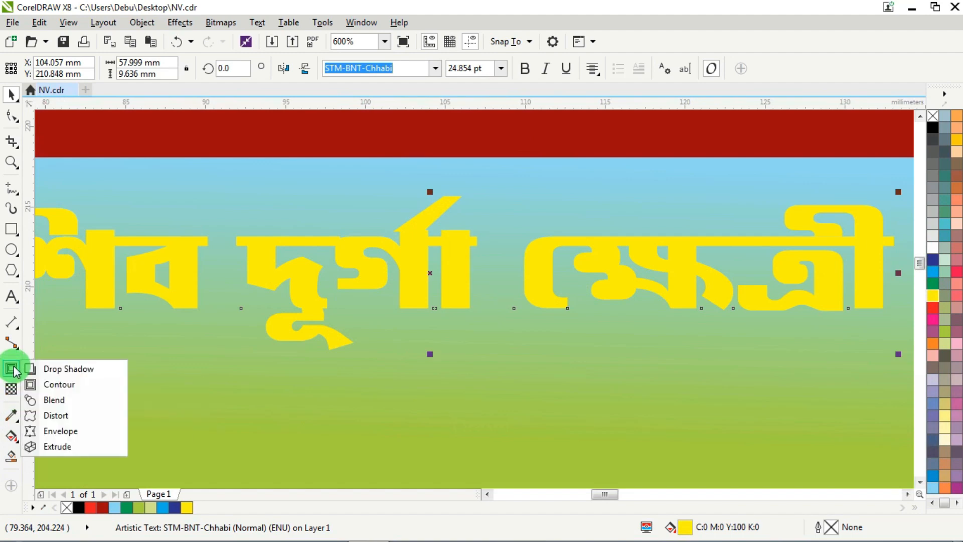
{"action": "left_click", "coordinate": [65, 369]}
{"action": "left_click", "coordinate": [11, 435]}
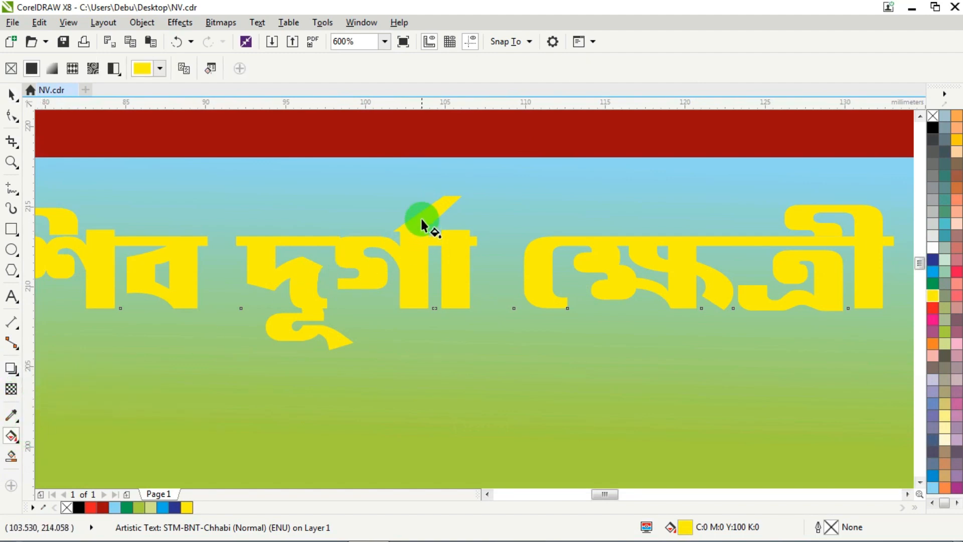
{"action": "left_click_drag", "start_coordinate": [420, 215], "coordinate": [419, 299]}
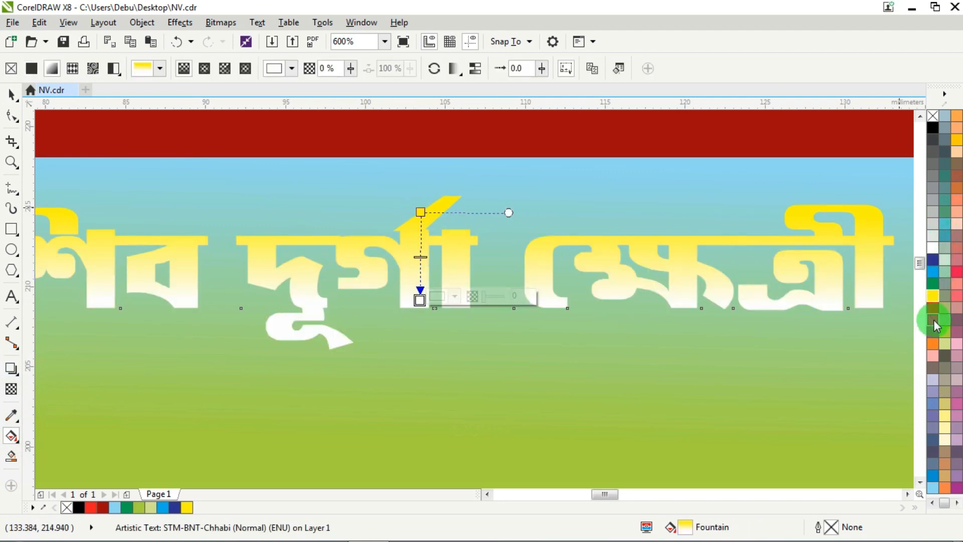
{"action": "left_click", "coordinate": [934, 307]}
{"action": "scroll", "coordinate": [585, 253], "scroll_direction": "down", "scroll_amount": 1}
{"action": "scroll", "coordinate": [522, 248], "scroll_direction": "up", "scroll_amount": 1}
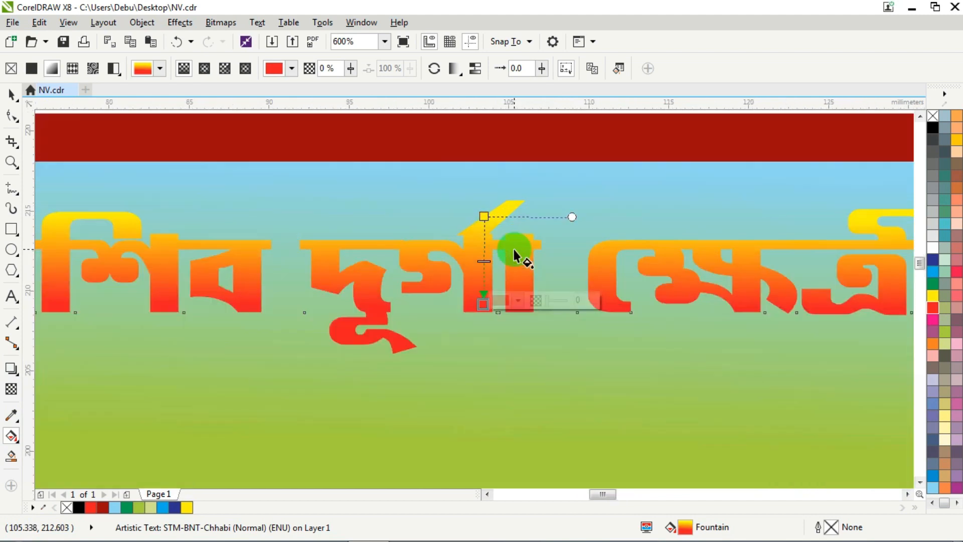
- Move the start and end nodes of the heading's fountain fill closer together for a sharper yellow-to-red transition around mid-letter height
{"action": "left_click_drag", "start_coordinate": [485, 223], "coordinate": [482, 242]}
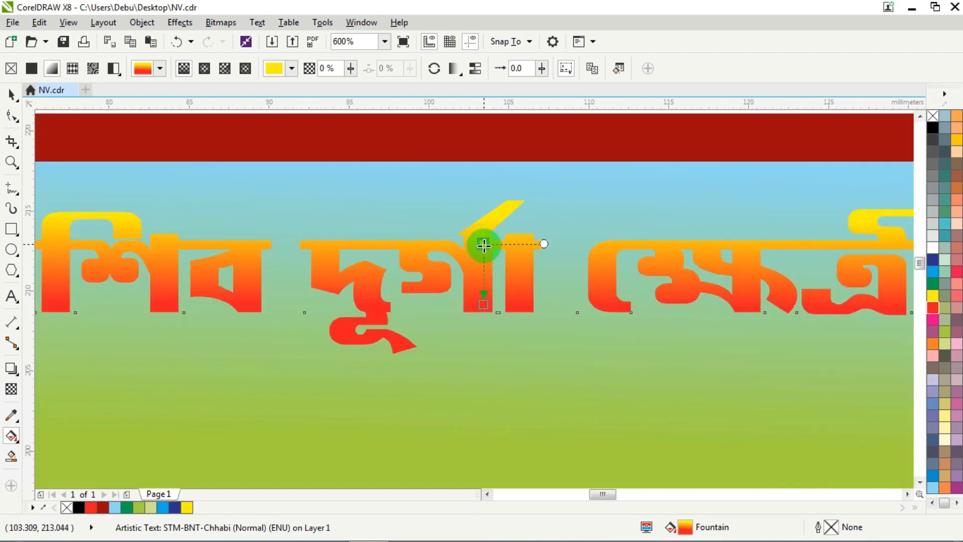
{"action": "scroll", "coordinate": [484, 245], "scroll_direction": "down", "scroll_amount": 1}
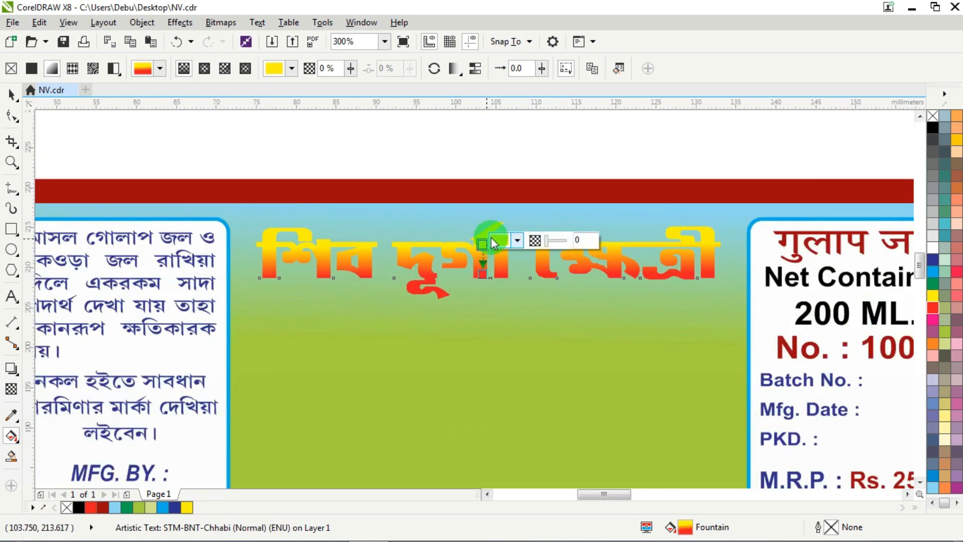
{"action": "scroll", "coordinate": [475, 263], "scroll_direction": "up", "scroll_amount": 3}
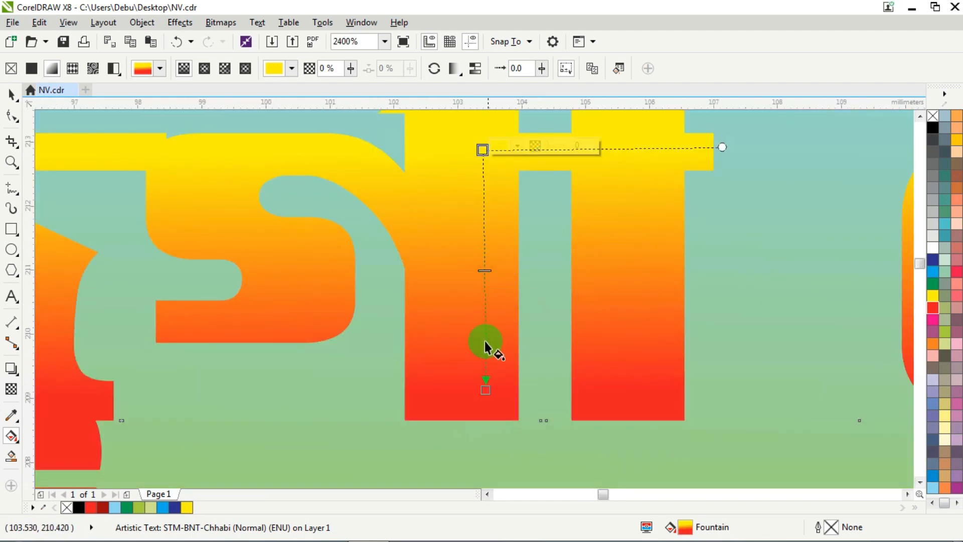
{"action": "left_click_drag", "start_coordinate": [489, 391], "coordinate": [480, 337]}
{"action": "left_click_drag", "start_coordinate": [482, 152], "coordinate": [480, 176]}
{"action": "left_click_drag", "start_coordinate": [480, 341], "coordinate": [482, 312]}
{"action": "scroll", "coordinate": [483, 307], "scroll_direction": "down", "scroll_amount": 2}
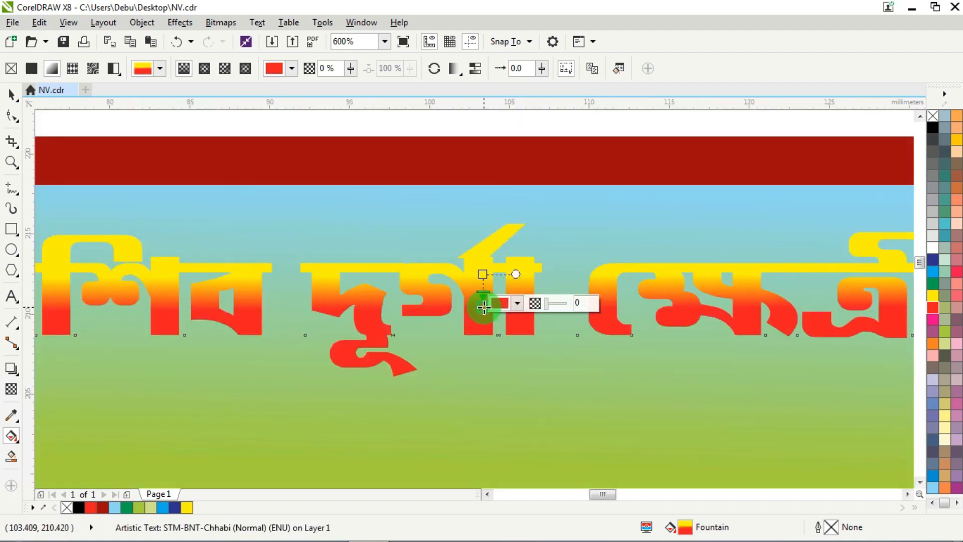
{"action": "scroll", "coordinate": [477, 309], "scroll_direction": "down", "scroll_amount": 1}
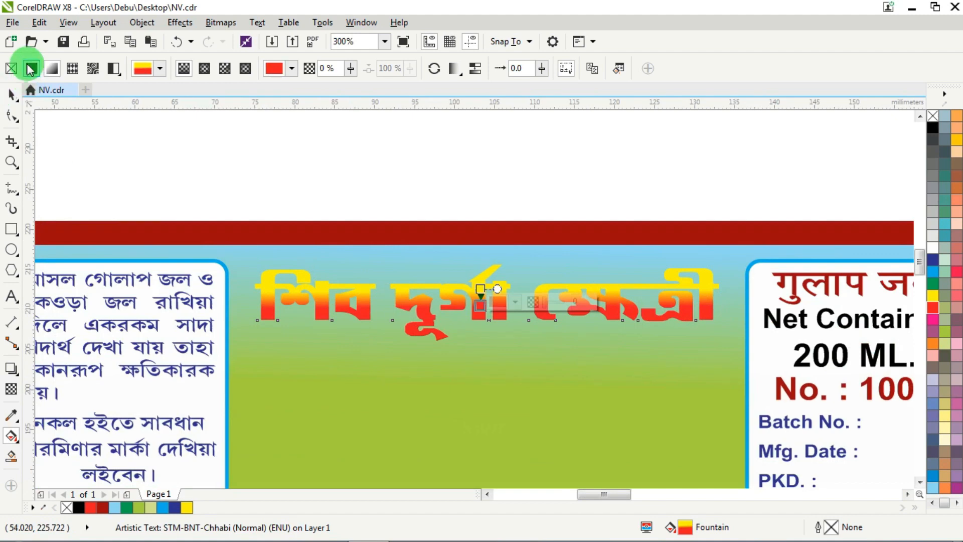
- Give the শিব দুর্গা ক্ষেত্রী heading a black outline 3 pt wide, placed behind the fill
{"action": "left_click", "coordinate": [15, 91]}
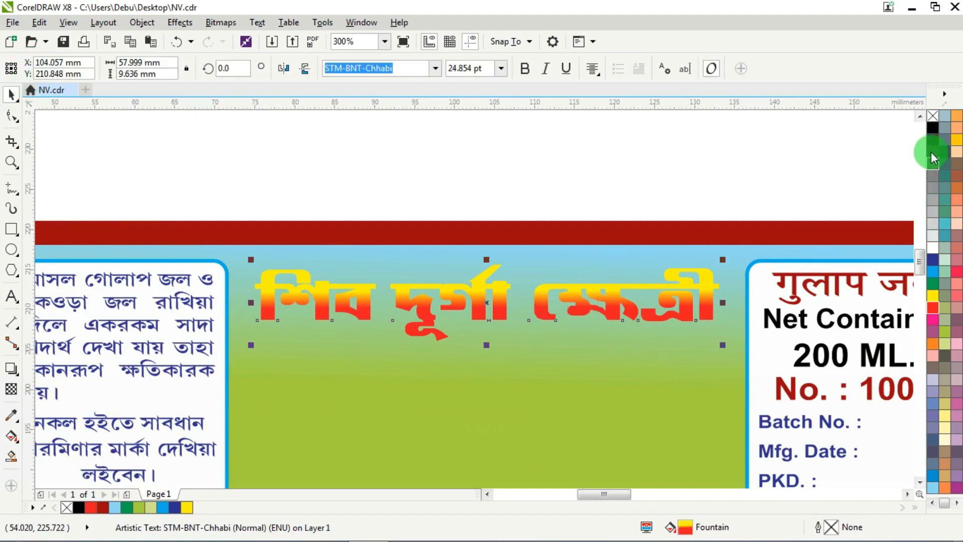
{"action": "right_click", "coordinate": [932, 126]}
{"action": "scroll", "coordinate": [448, 287], "scroll_direction": "up", "scroll_amount": 1}
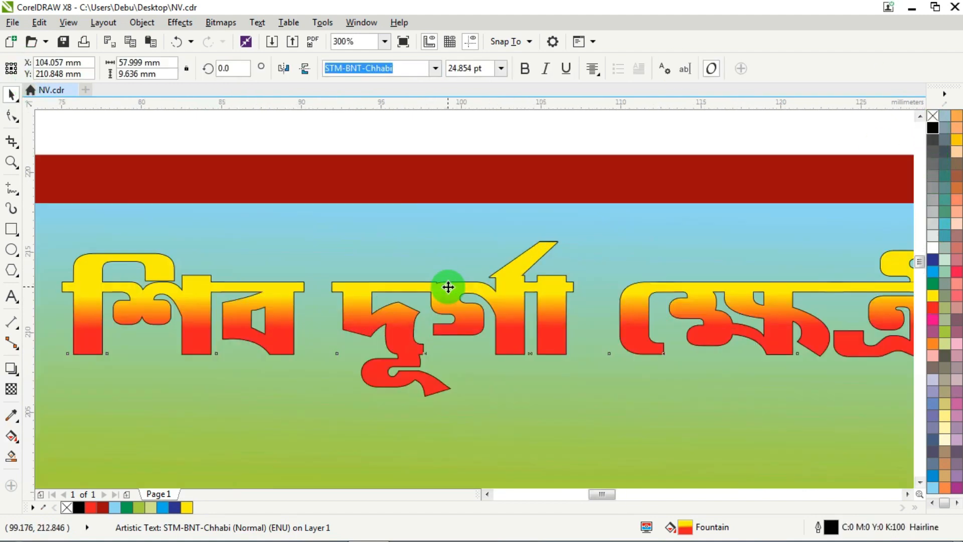
{"action": "key", "text": "F12"}
{"action": "key", "text": "Return"}
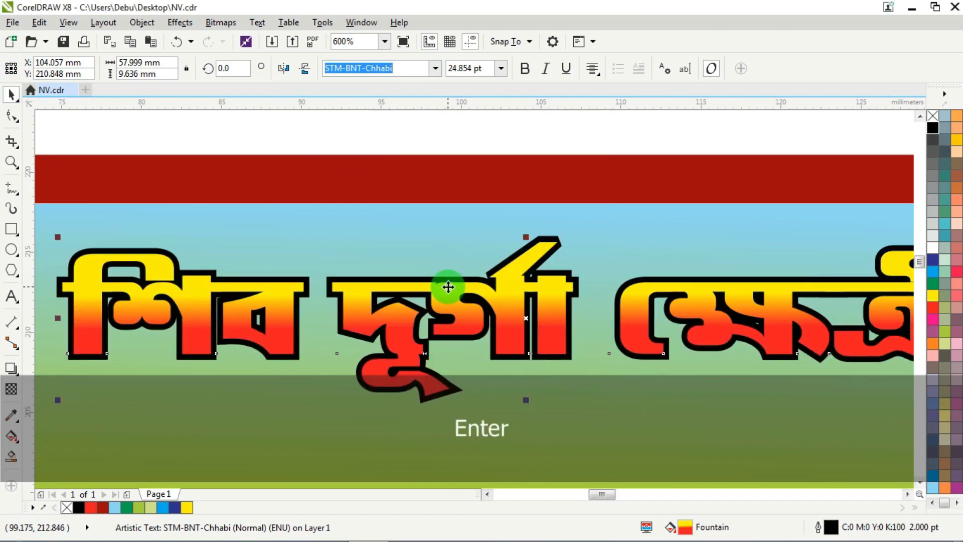
{"action": "key", "text": "F12"}
{"action": "key", "text": "Return"}
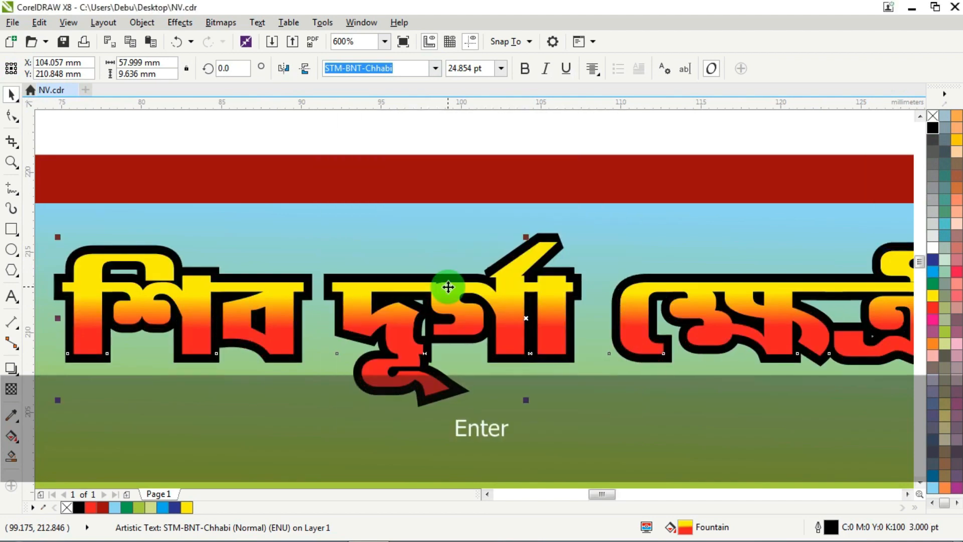
{"action": "key", "text": "F12"}
{"action": "left_click", "coordinate": [503, 365]}
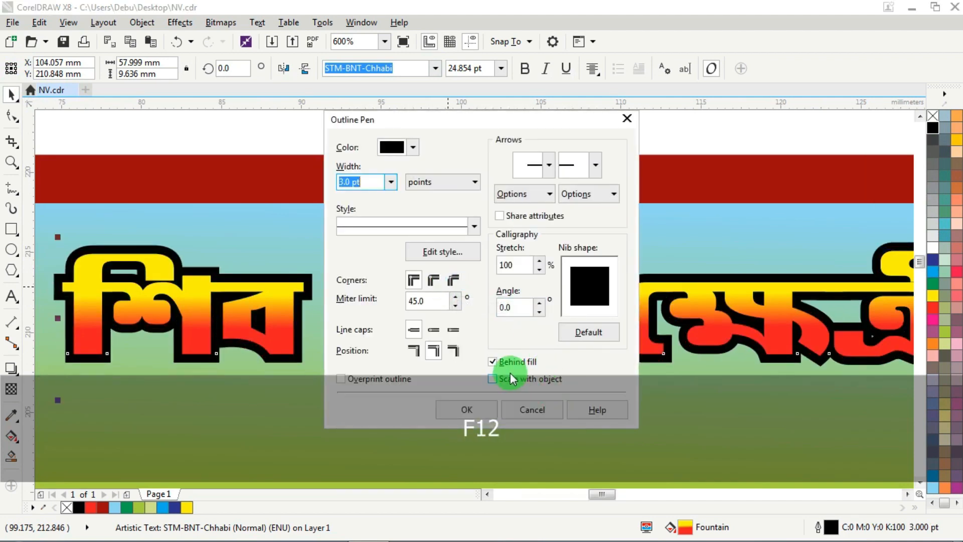
{"action": "left_click", "coordinate": [498, 365]}
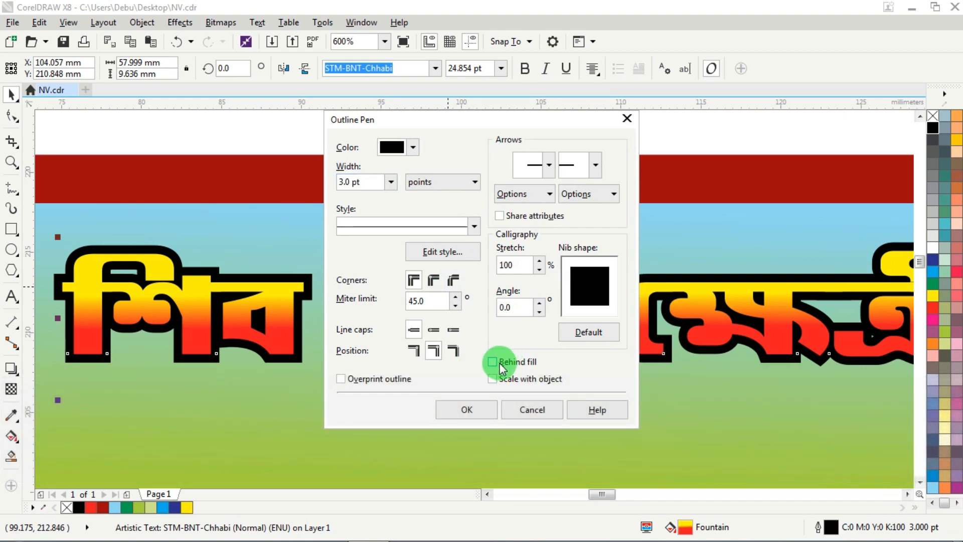
{"action": "left_click", "coordinate": [467, 409]}
{"action": "scroll", "coordinate": [440, 350], "scroll_direction": "down", "scroll_amount": 2}
{"action": "scroll", "coordinate": [422, 207], "scroll_direction": "down", "scroll_amount": 2}
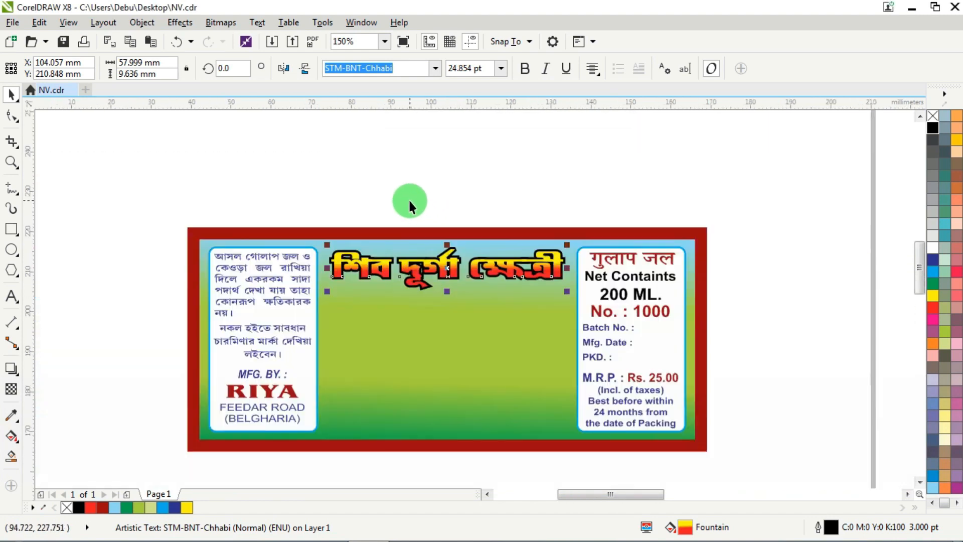
{"action": "left_click", "coordinate": [297, 203]}
{"action": "left_click_drag", "start_coordinate": [596, 316], "coordinate": [596, 316]}
{"action": "scroll", "coordinate": [466, 276], "scroll_direction": "up", "scroll_amount": 2}
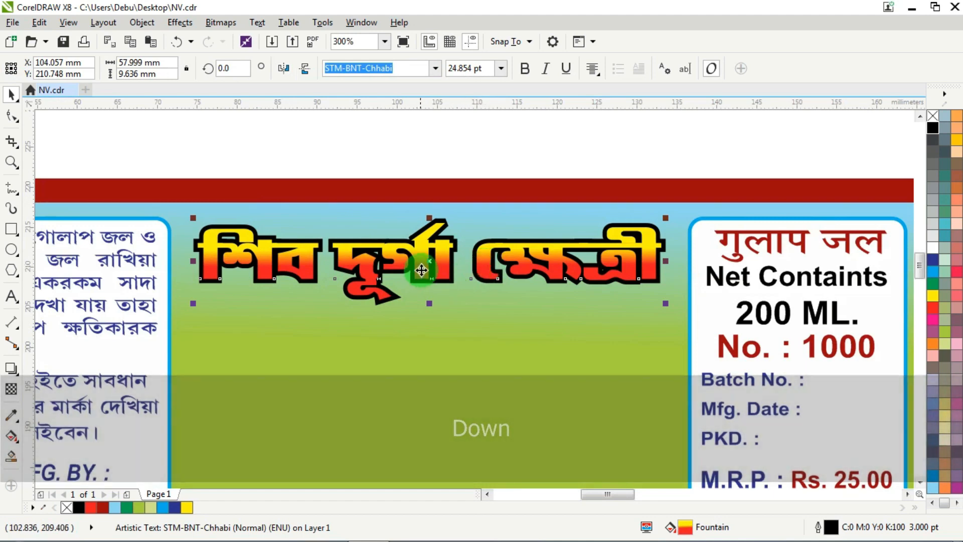
- Add a black drop shadow straight below the heading in Multiply mode, with opacity 50 and feather 9
{"action": "scroll", "coordinate": [422, 261], "scroll_direction": "up", "scroll_amount": 2}
{"action": "left_click", "coordinate": [11, 368]}
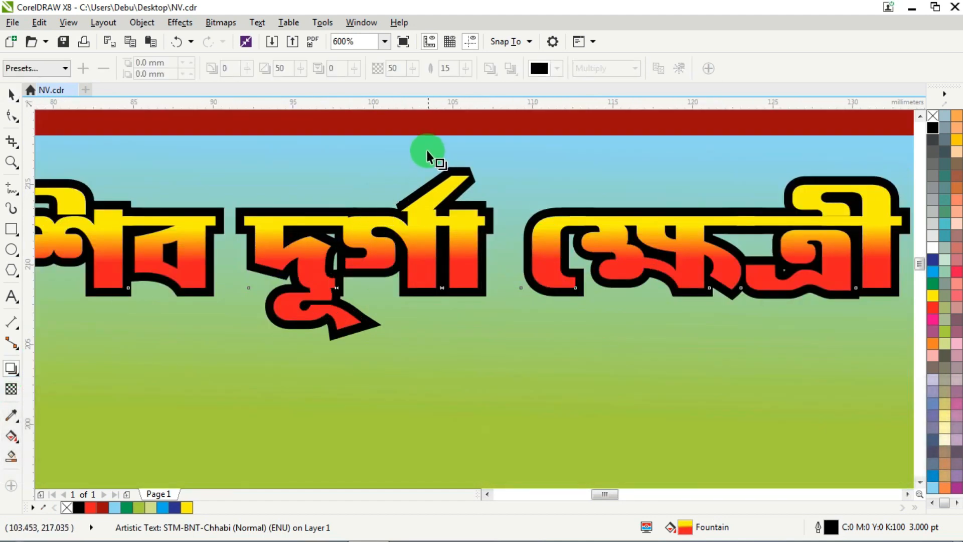
{"action": "left_click_drag", "start_coordinate": [426, 150], "coordinate": [427, 350]}
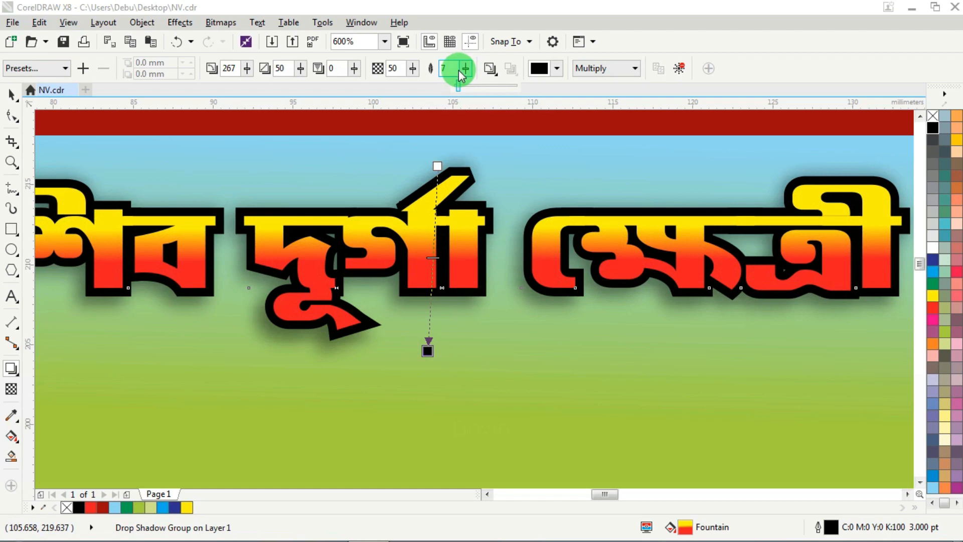
{"action": "left_click_drag", "start_coordinate": [459, 70], "coordinate": [459, 71]}
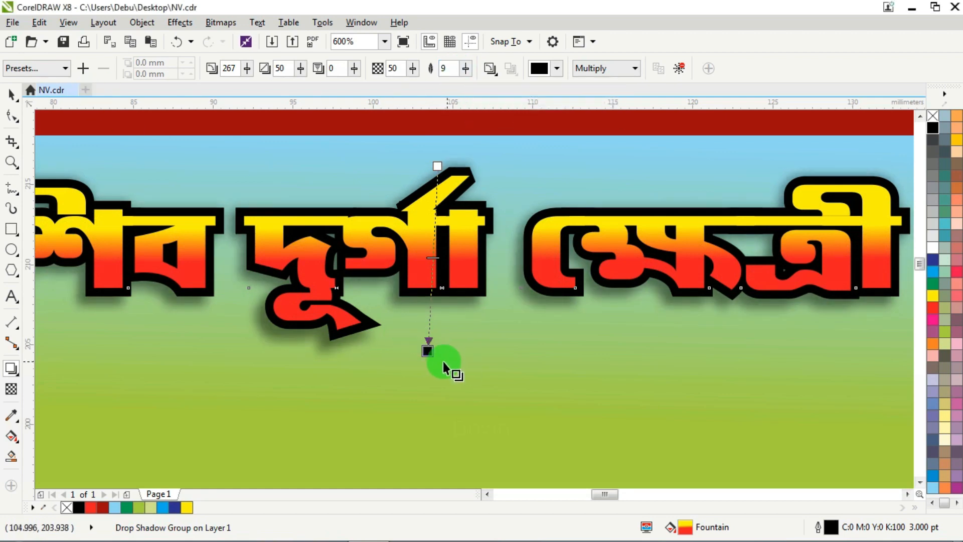
{"action": "left_click_drag", "start_coordinate": [430, 351], "coordinate": [436, 344]}
{"action": "left_click", "coordinate": [11, 94]}
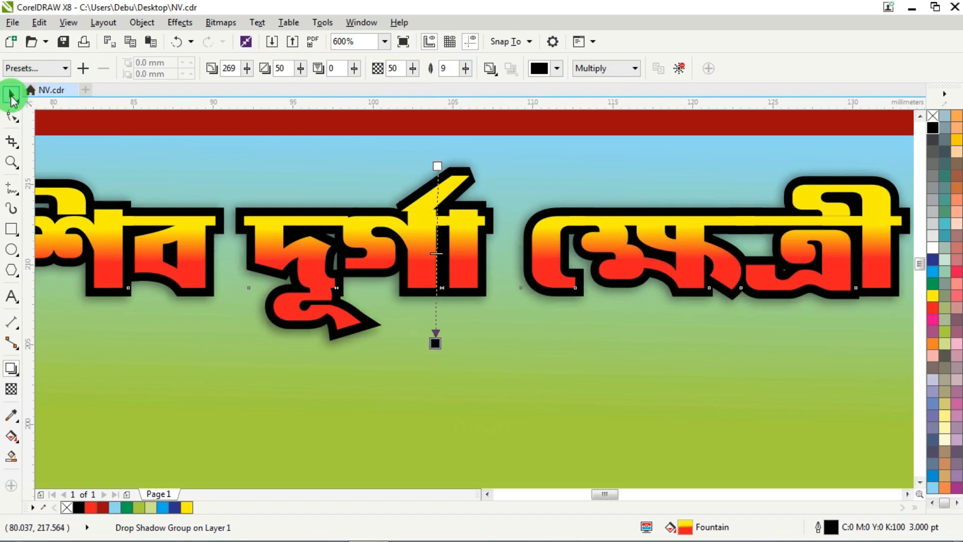
{"action": "scroll", "coordinate": [257, 227], "scroll_direction": "down", "scroll_amount": 3}
{"action": "scroll", "coordinate": [257, 228], "scroll_direction": "down", "scroll_amount": 1}
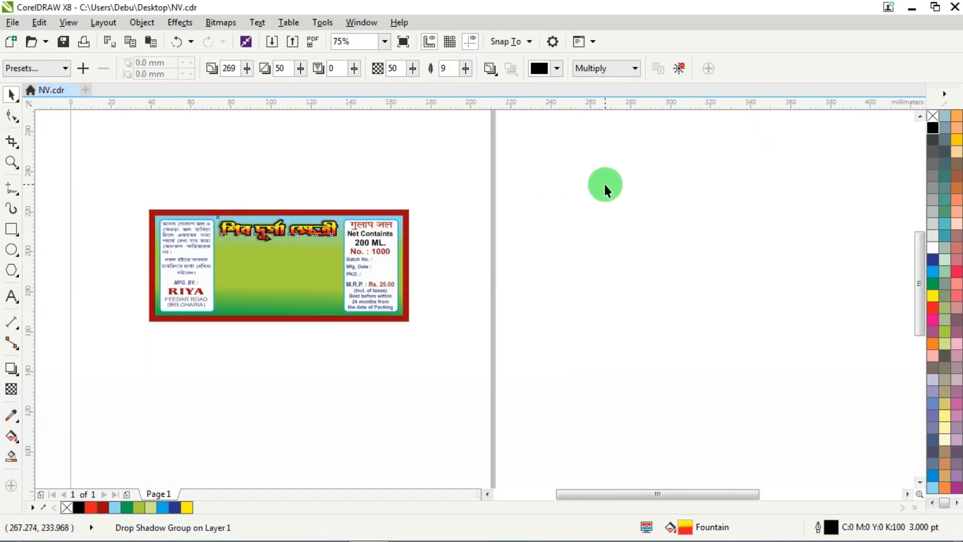
- Place the অতি উৎকৃষ্ট গোলাপ জল tagline directly below the heading on the label and fill it blue (C100 M100 Y0 K0)
{"action": "left_click", "coordinate": [605, 187]}
{"action": "scroll", "coordinate": [604, 188], "scroll_direction": "down", "scroll_amount": 1}
{"action": "left_click_drag", "start_coordinate": [881, 170], "coordinate": [394, 243]}
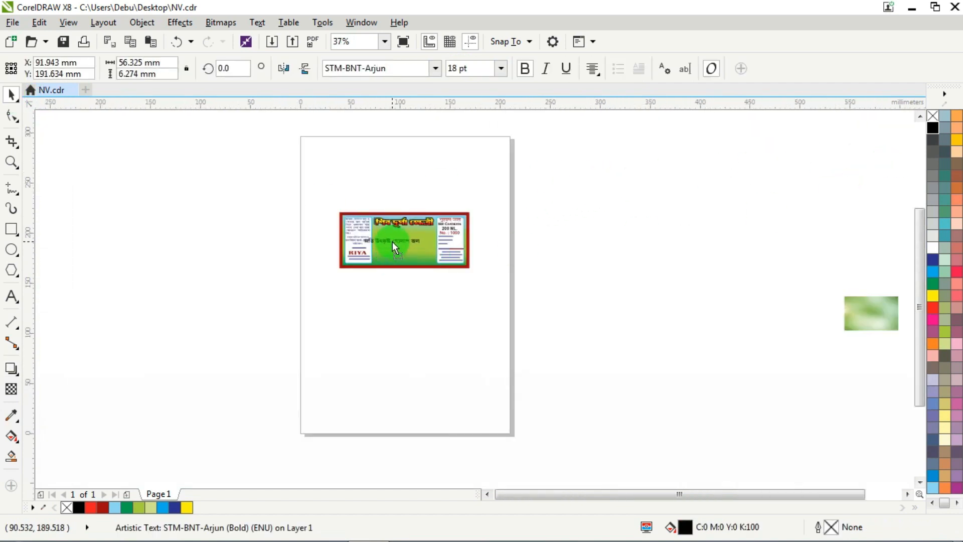
{"action": "scroll", "coordinate": [400, 226], "scroll_direction": "up", "scroll_amount": 3}
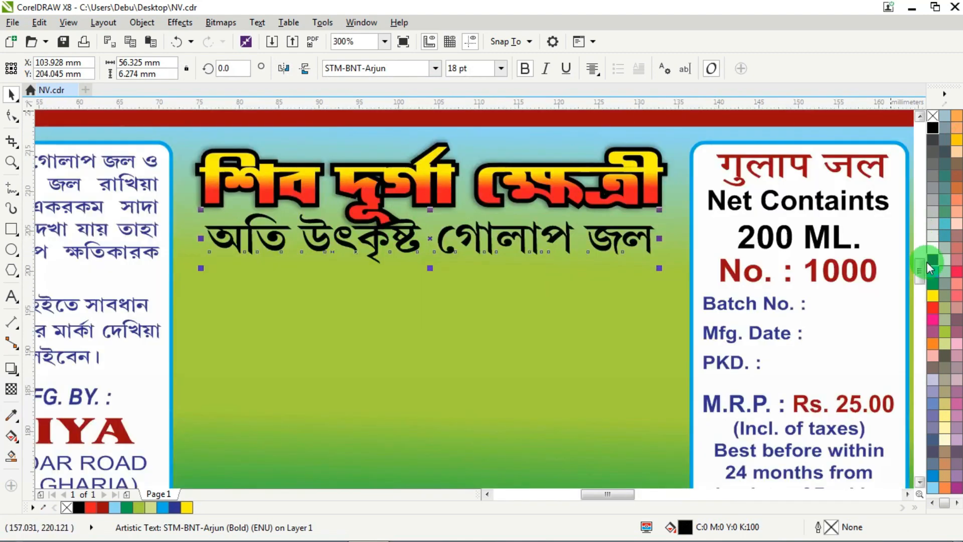
{"action": "left_click", "coordinate": [934, 260]}
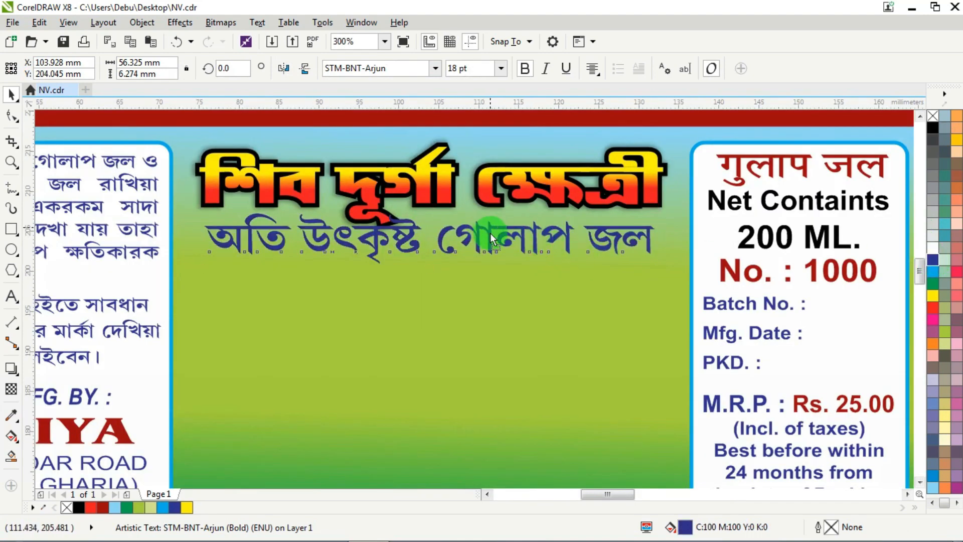
- Lower the blue tagline slightly to clear the heading and centre it horizontally on the heading
{"action": "left_click_drag", "start_coordinate": [490, 233], "coordinate": [491, 242]}
{"action": "left_click", "coordinate": [371, 206], "text": "shift"}
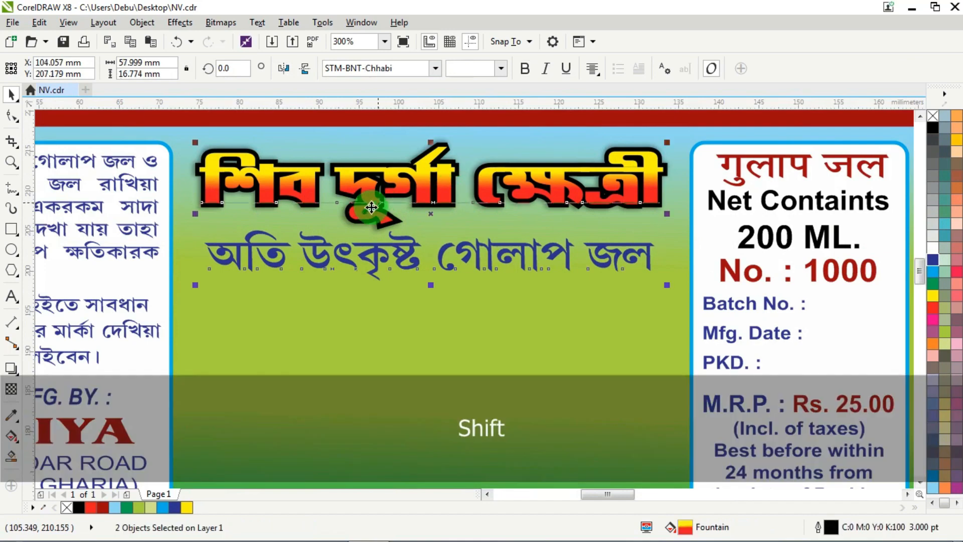
{"action": "key", "text": "c"}
{"action": "scroll", "coordinate": [380, 205], "scroll_direction": "down", "scroll_amount": 1}
{"action": "left_click", "coordinate": [701, 153]}
- Give the অতি উৎকৃষ্ট গোলাপ জল tagline a white outline 1 pt wide, placed behind the fill
{"action": "left_click", "coordinate": [461, 228]}
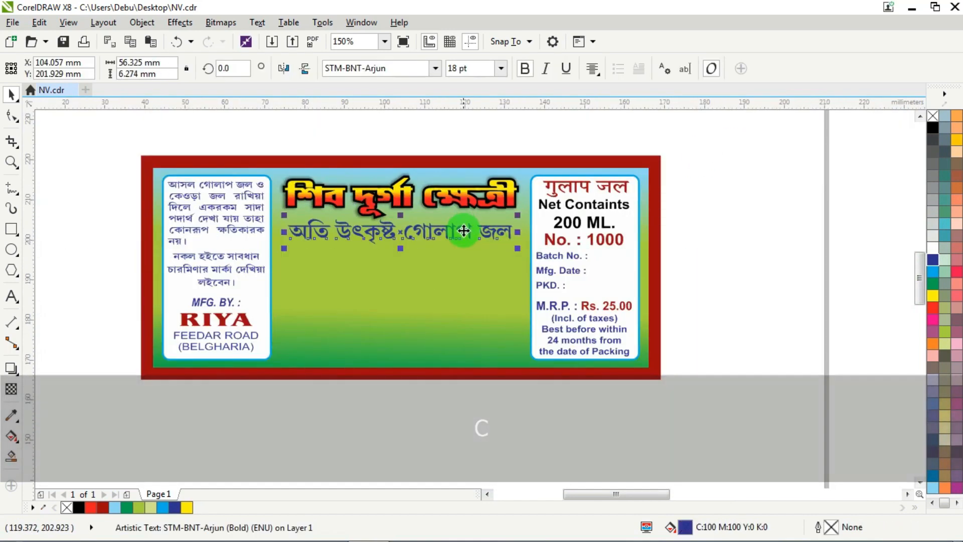
{"action": "scroll", "coordinate": [464, 231], "scroll_direction": "up", "scroll_amount": 1}
{"action": "right_click", "coordinate": [932, 248]}
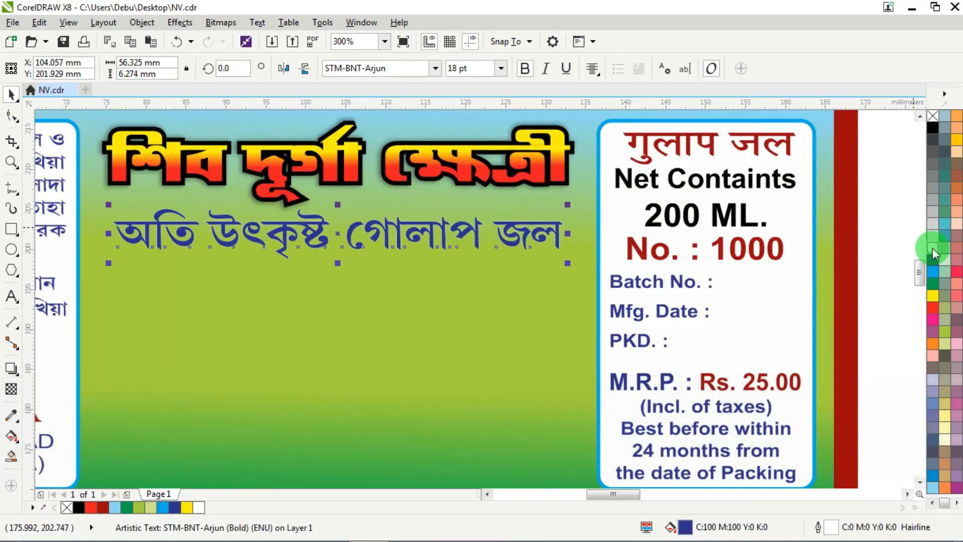
{"action": "key", "text": "F12"}
{"action": "type", "text": "1"}
{"action": "key", "text": "Return"}
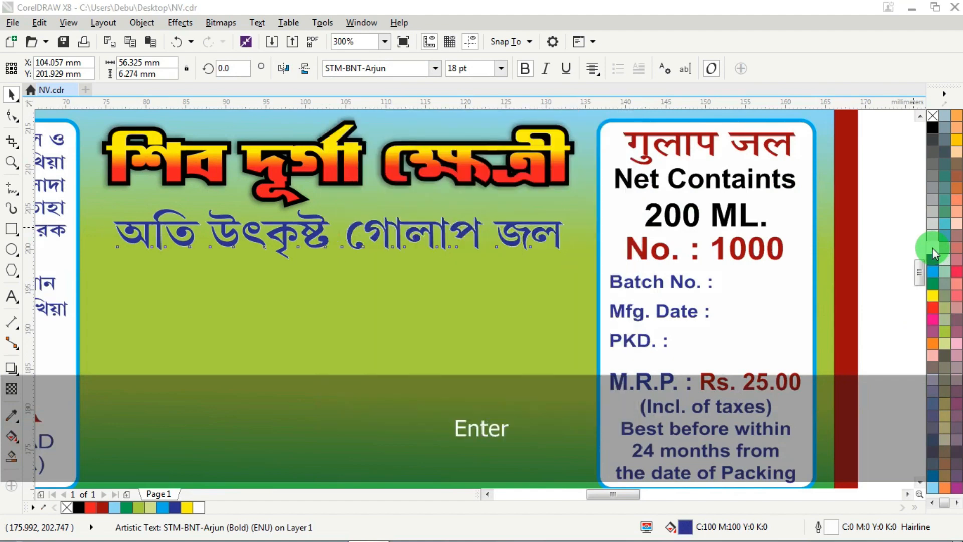
{"action": "key", "text": "F12"}
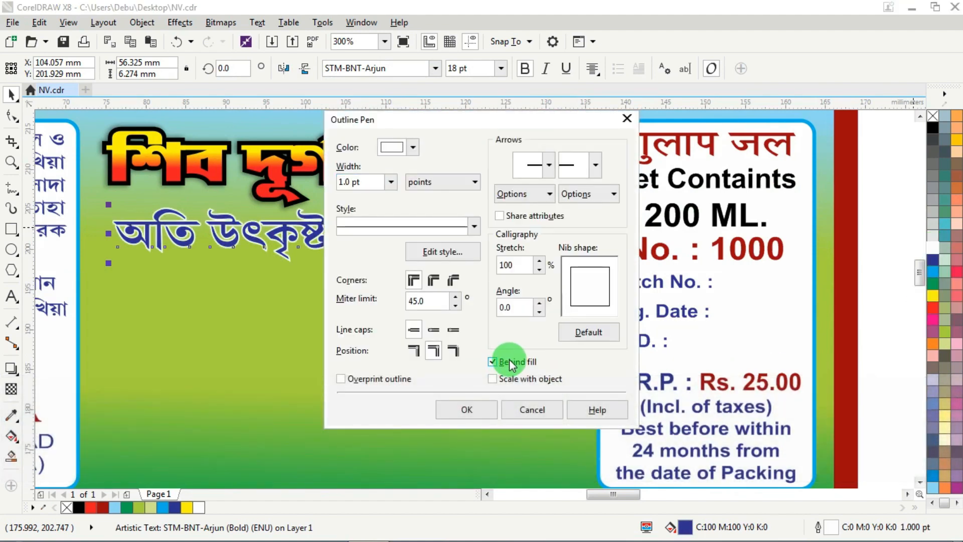
{"action": "left_click", "coordinate": [466, 409]}
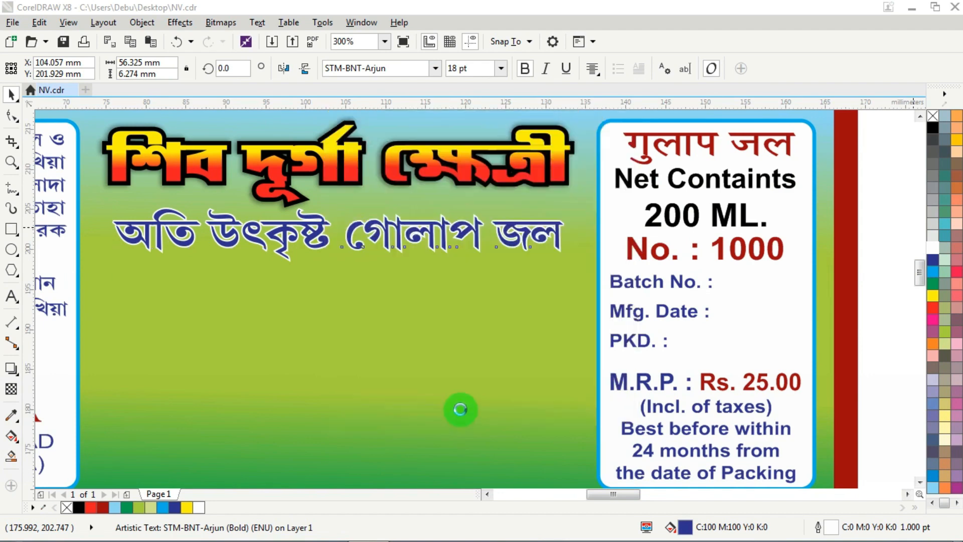
- Increase the tagline's white outline to 1.5 pt and nudge the text down 0.2 mm
{"action": "scroll", "coordinate": [298, 331], "scroll_direction": "down", "scroll_amount": 3}
{"action": "scroll", "coordinate": [307, 281], "scroll_direction": "up", "scroll_amount": 3}
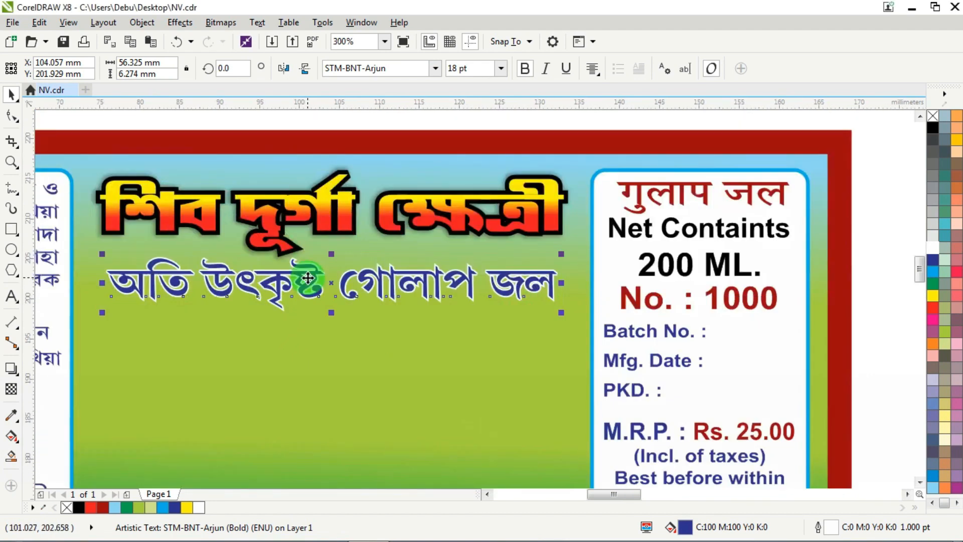
{"action": "key", "text": "F12"}
{"action": "type", "text": "1.5"}
{"action": "key", "text": "Return"}
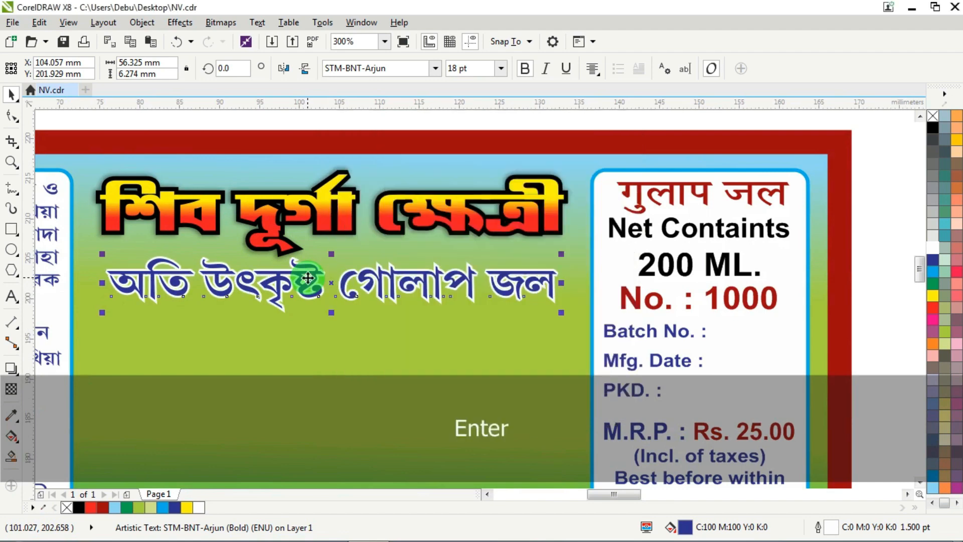
{"action": "key", "text": "Down"}
{"action": "key", "text": "Down"}
- Bring the blurred green background picture and the red rose image onto the page just below the label
{"action": "scroll", "coordinate": [308, 278], "scroll_direction": "down", "scroll_amount": 5}
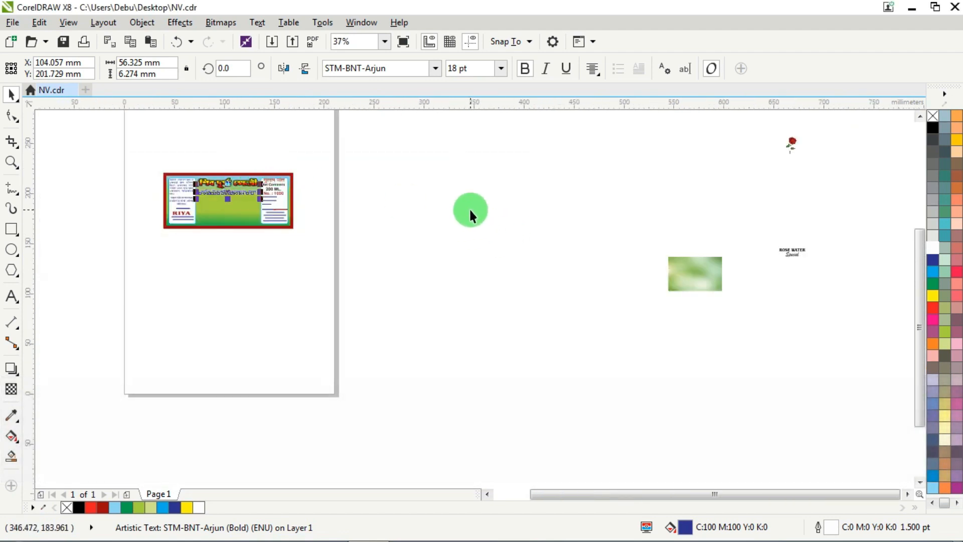
{"action": "left_click", "coordinate": [471, 211]}
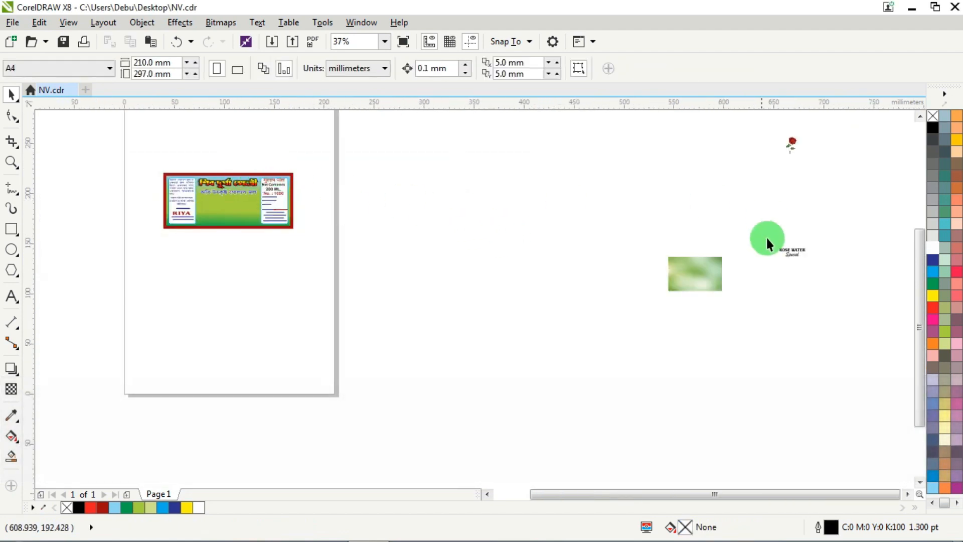
{"action": "left_click_drag", "start_coordinate": [691, 275], "coordinate": [204, 269]}
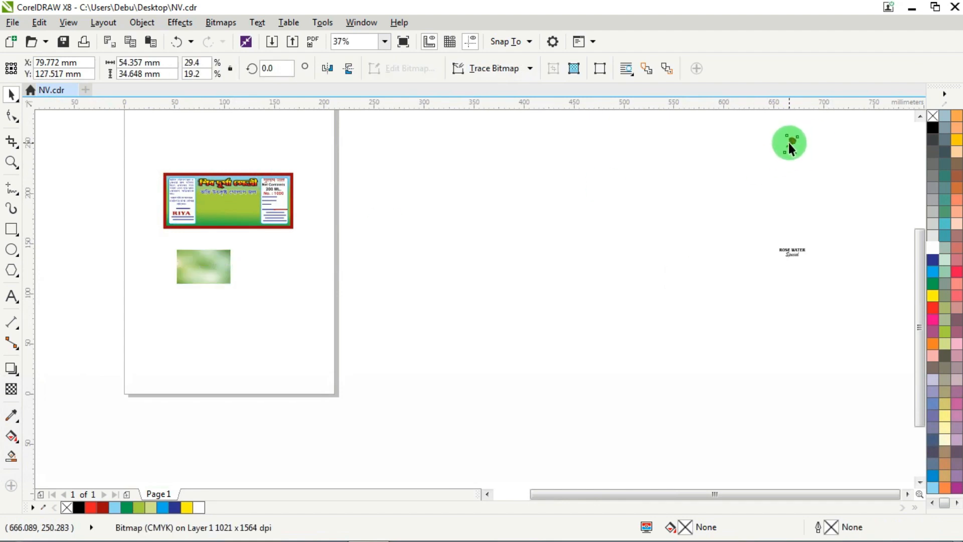
{"action": "left_click_drag", "start_coordinate": [789, 145], "coordinate": [243, 257]}
{"action": "scroll", "coordinate": [207, 240], "scroll_direction": "up", "scroll_amount": 5}
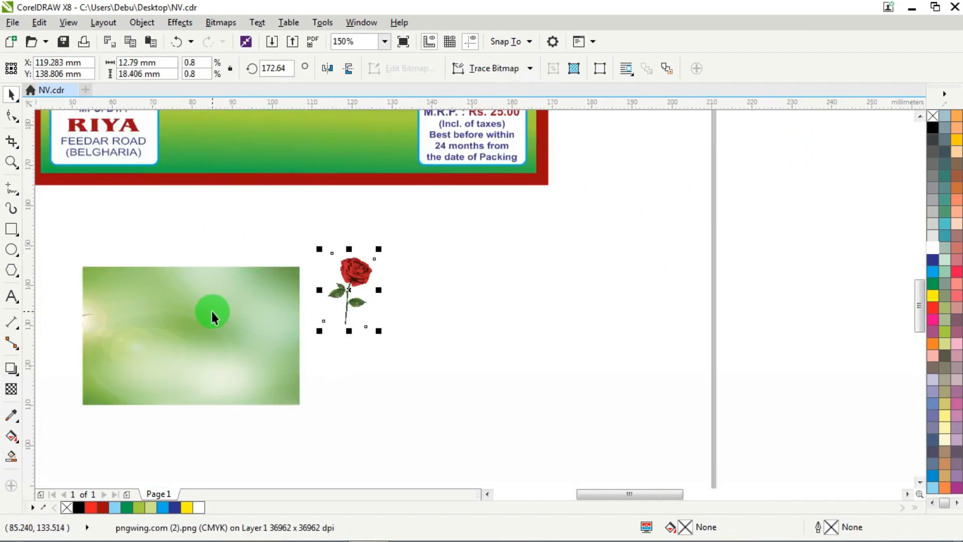
{"action": "left_click", "coordinate": [212, 312]}
- Draw an ellipse about 47 mm by 21 mm below the tagline and set its outline width to 2 pt
{"action": "scroll", "coordinate": [256, 190], "scroll_direction": "down", "scroll_amount": 3}
{"action": "scroll", "coordinate": [254, 219], "scroll_direction": "up", "scroll_amount": 6}
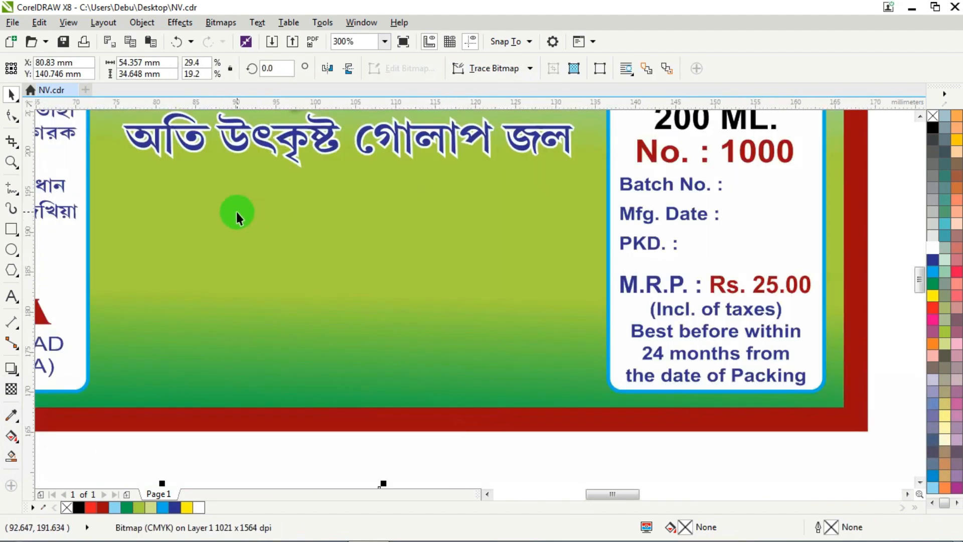
{"action": "left_click", "coordinate": [12, 249]}
{"action": "left_click_drag", "start_coordinate": [175, 208], "coordinate": [555, 380]}
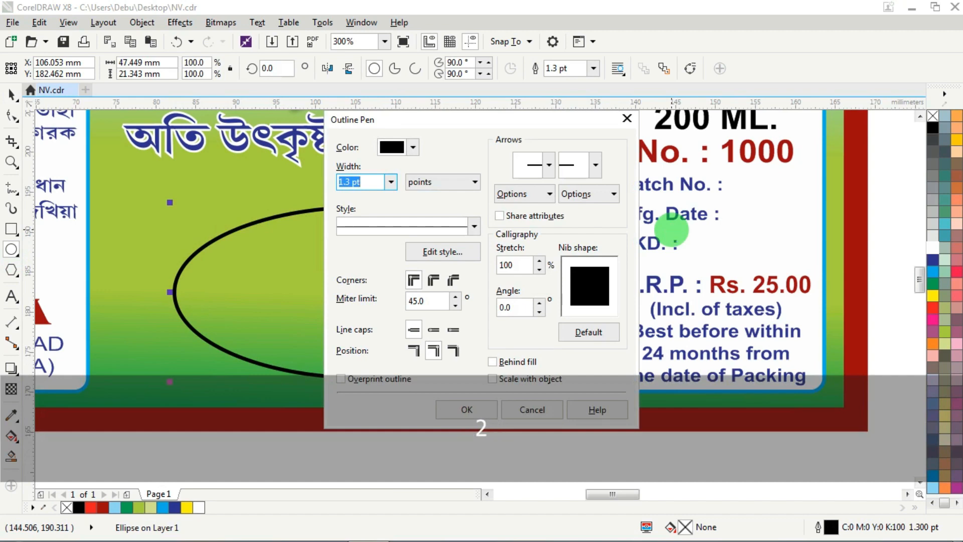
{"action": "type", "text": "2"}
{"action": "key", "text": "Return"}
{"action": "left_click", "coordinate": [11, 94]}
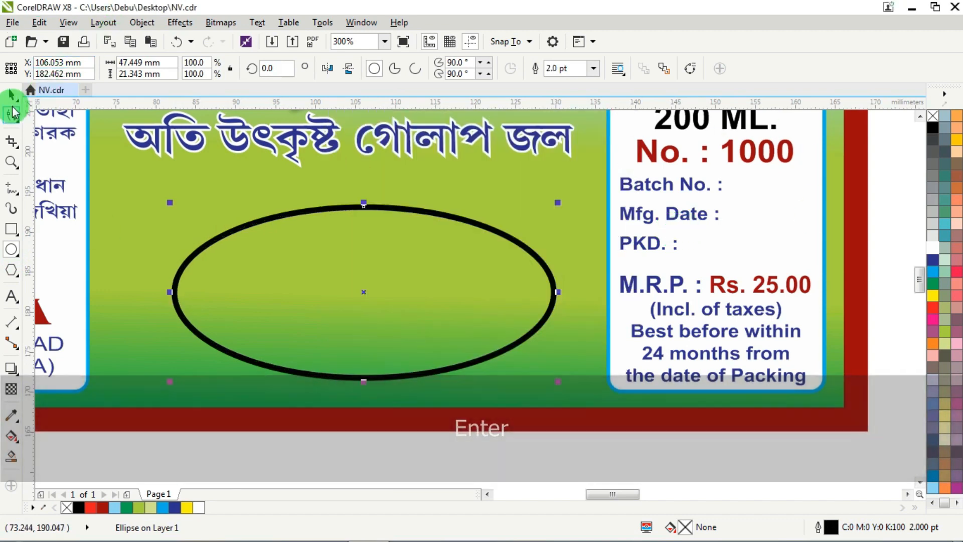
- Centre the ellipse horizontally on the label's gradient background panel
{"action": "left_click", "coordinate": [532, 200], "text": "shift"}
{"action": "key", "text": "c"}
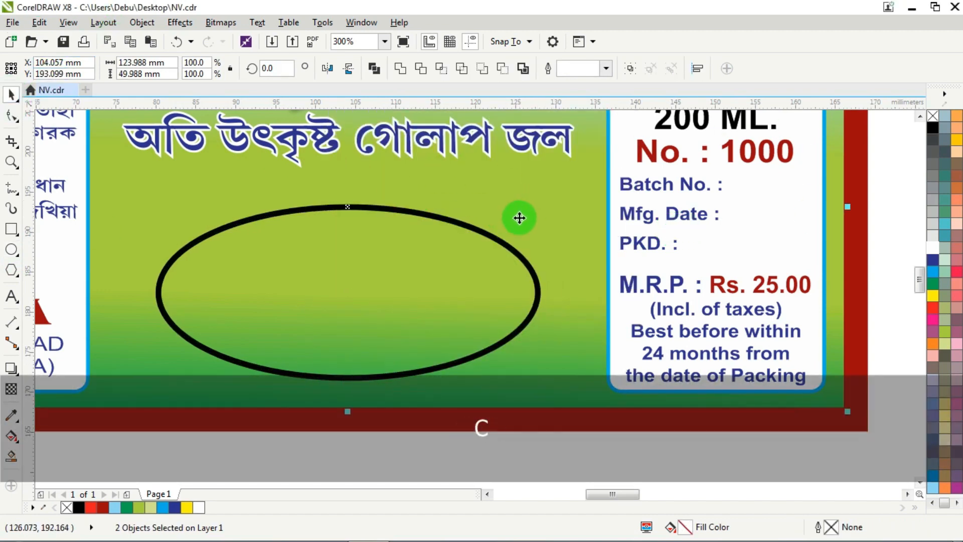
{"action": "scroll", "coordinate": [518, 218], "scroll_direction": "down", "scroll_amount": 2}
{"action": "key", "text": "Escape"}
{"action": "scroll", "coordinate": [452, 260], "scroll_direction": "down", "scroll_amount": 1}
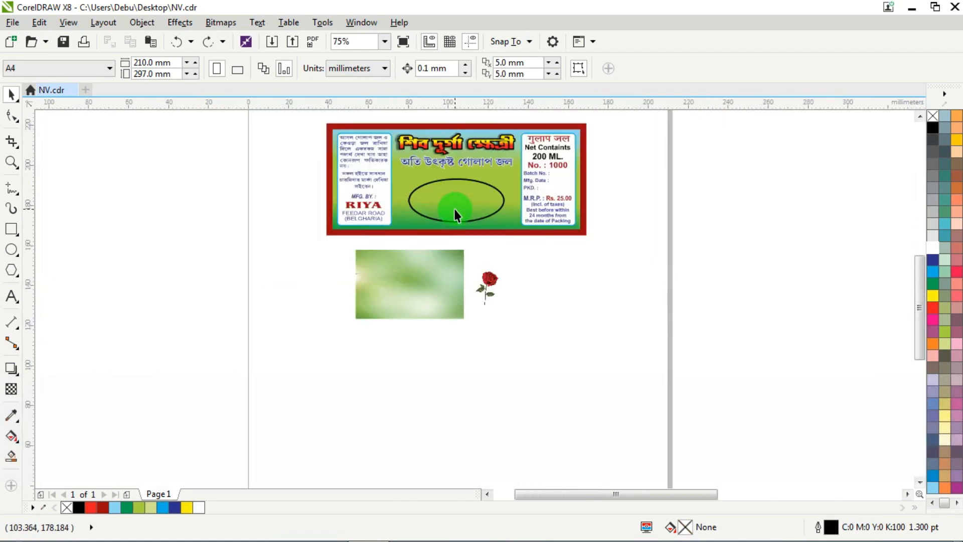
- Convert the green background picture to a 200 dpi CMYK bitmap with anti-aliasing and a transparent background
{"action": "scroll", "coordinate": [452, 180], "scroll_direction": "up", "scroll_amount": 1}
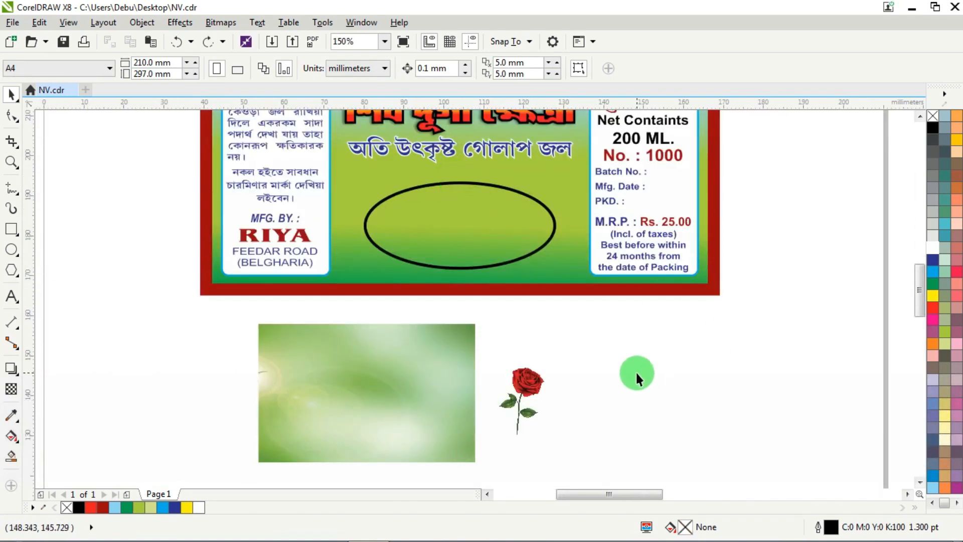
{"action": "left_click", "coordinate": [368, 372]}
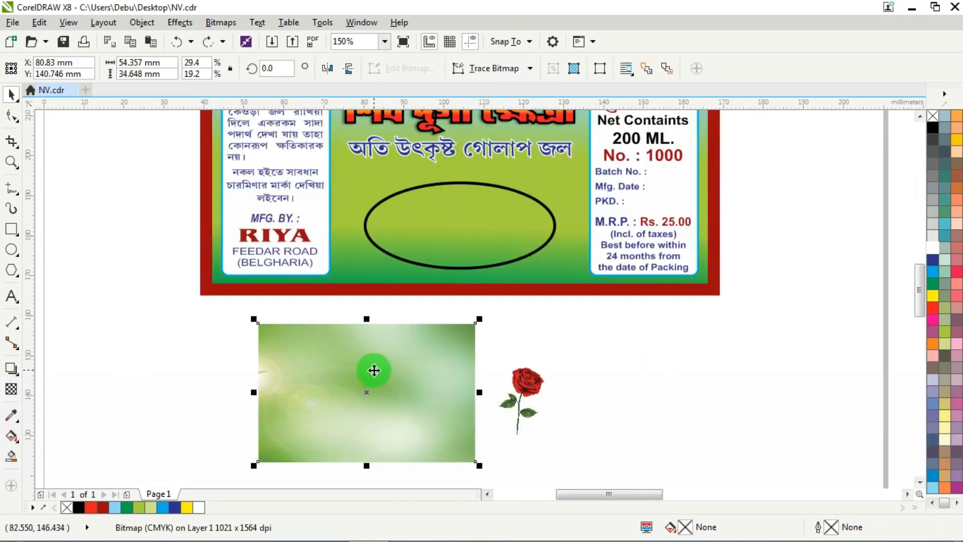
{"action": "left_click", "coordinate": [221, 22]}
{"action": "left_click", "coordinate": [241, 39]}
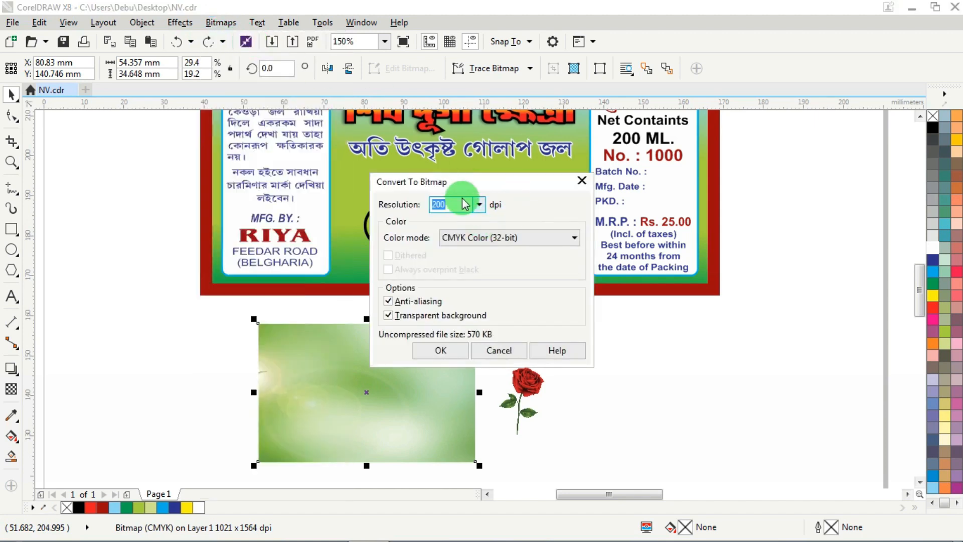
{"action": "key", "text": "Return"}
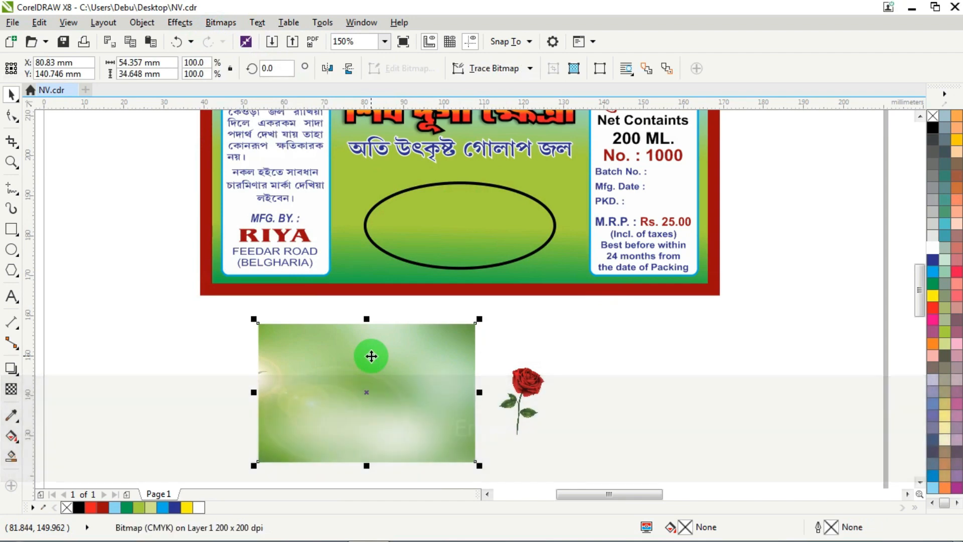
- PowerClip the green background picture inside the black-outlined ellipse
{"action": "right_click", "coordinate": [370, 355]}
{"action": "left_click", "coordinate": [420, 143]}
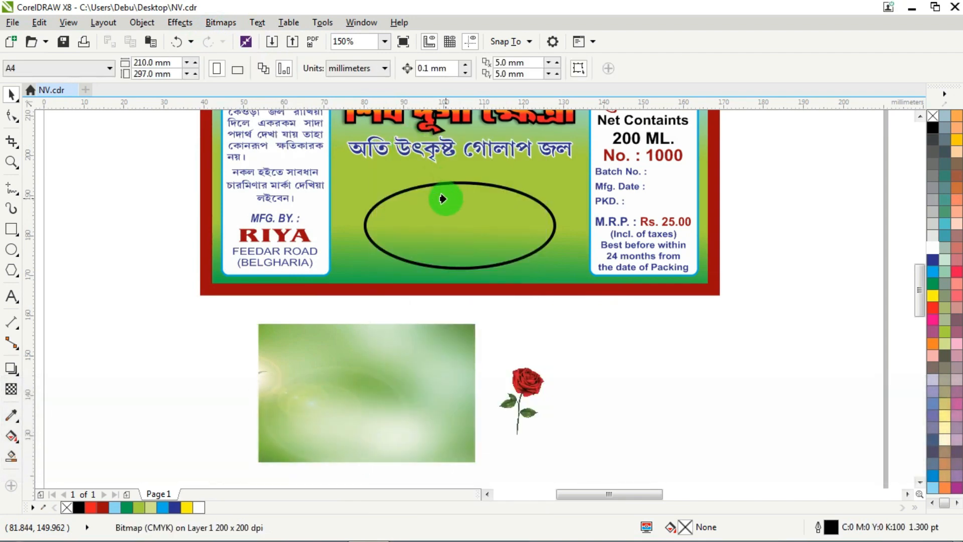
{"action": "left_click", "coordinate": [441, 198]}
- Move the red rose image onto the right part of the ellipse and bring it to the front of the page
{"action": "left_click_drag", "start_coordinate": [531, 388], "coordinate": [528, 241]}
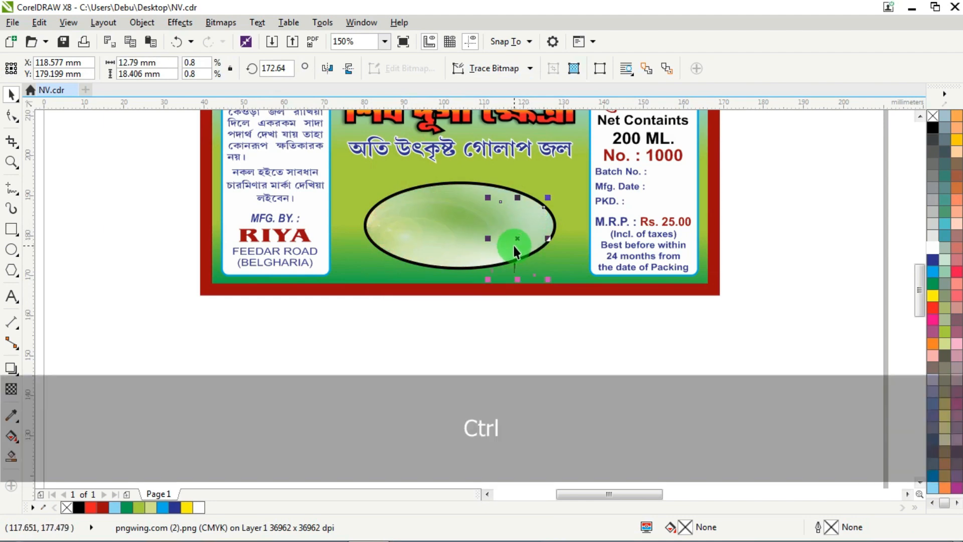
{"action": "key", "text": "ctrl+Home"}
{"action": "scroll", "coordinate": [525, 253], "scroll_direction": "up", "scroll_amount": 2}
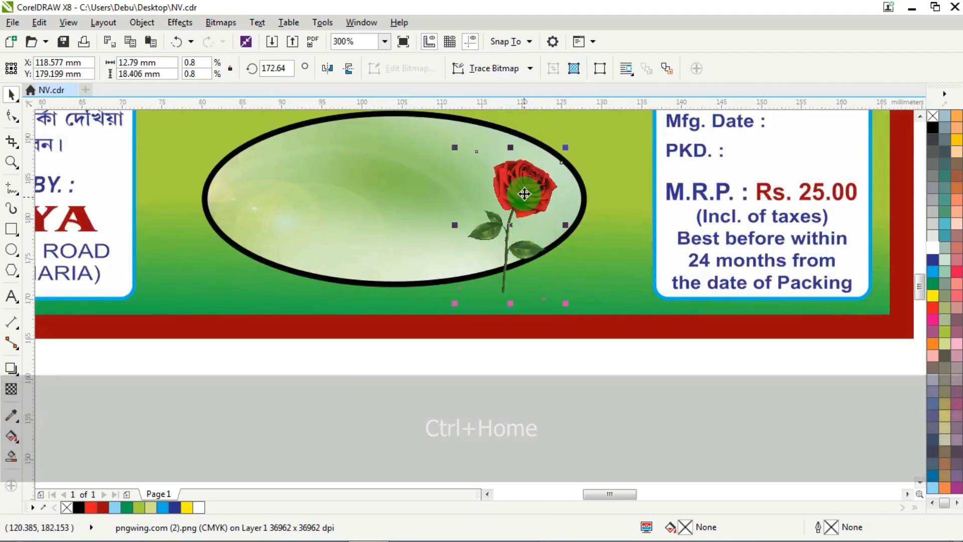
- Arrange three copies of the rose across the ellipse's left half and centre, tilting the leftmost one to about 166.3°
{"action": "left_click_drag", "start_coordinate": [523, 190], "coordinate": [263, 195]}
{"action": "left_click", "coordinate": [263, 192]}
{"action": "left_click_drag", "start_coordinate": [297, 142], "coordinate": [303, 148]}
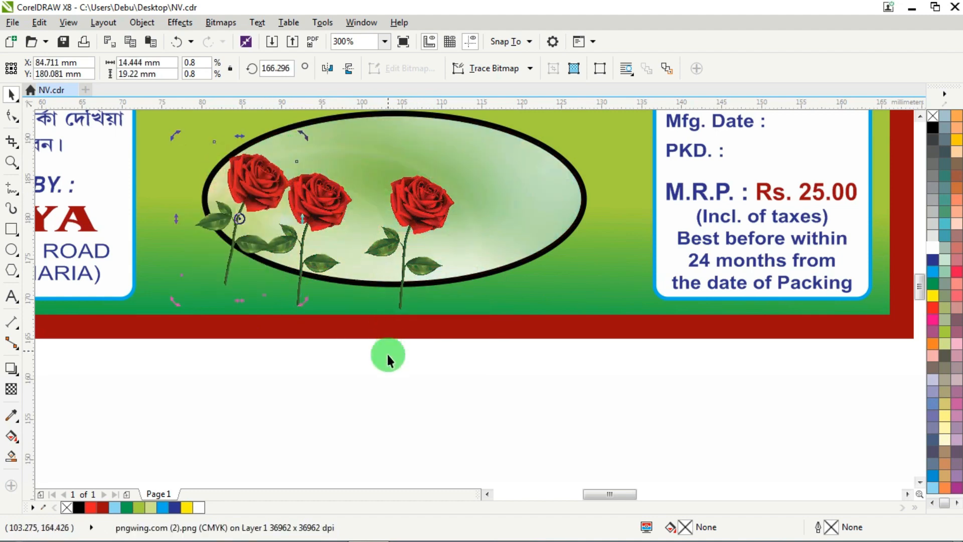
- Adjust the spacing of the two left roses, shifting the second one right and the tilted one slightly down and right
{"action": "left_click", "coordinate": [354, 398]}
{"action": "left_click_drag", "start_coordinate": [318, 198], "coordinate": [335, 199]}
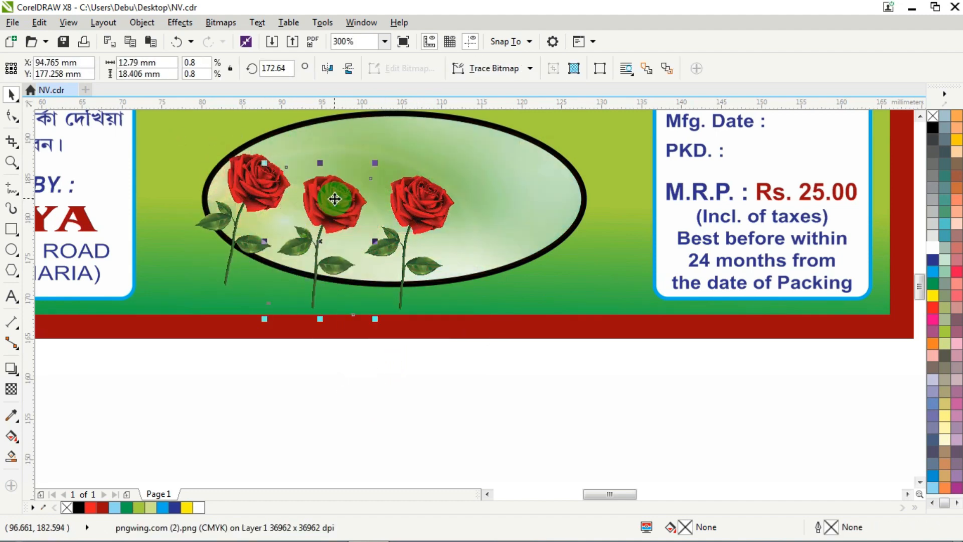
{"action": "left_click_drag", "start_coordinate": [260, 182], "coordinate": [266, 188]}
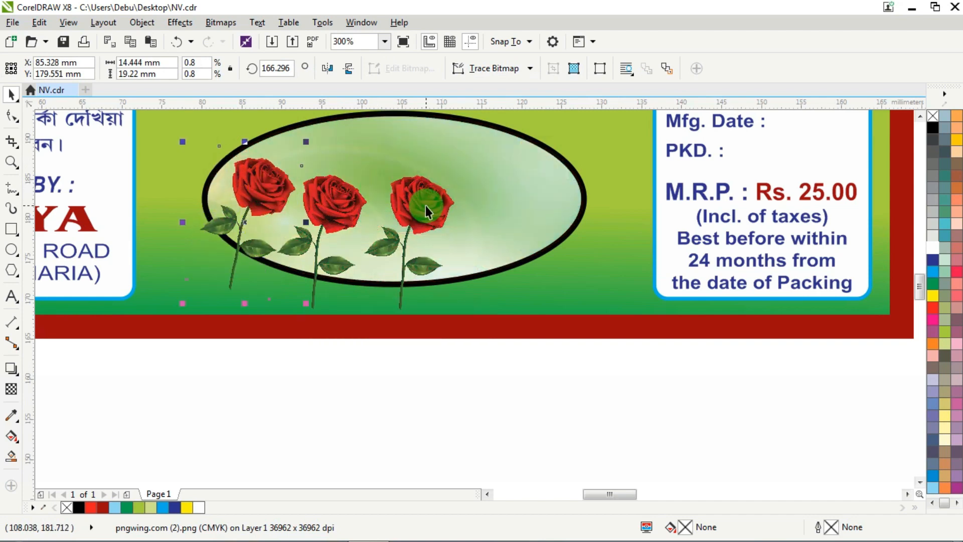
- Copy the third rose to the right, mirror the copy horizontally and position it beside the original at a matching height
{"action": "left_click_drag", "start_coordinate": [426, 205], "coordinate": [489, 198]}
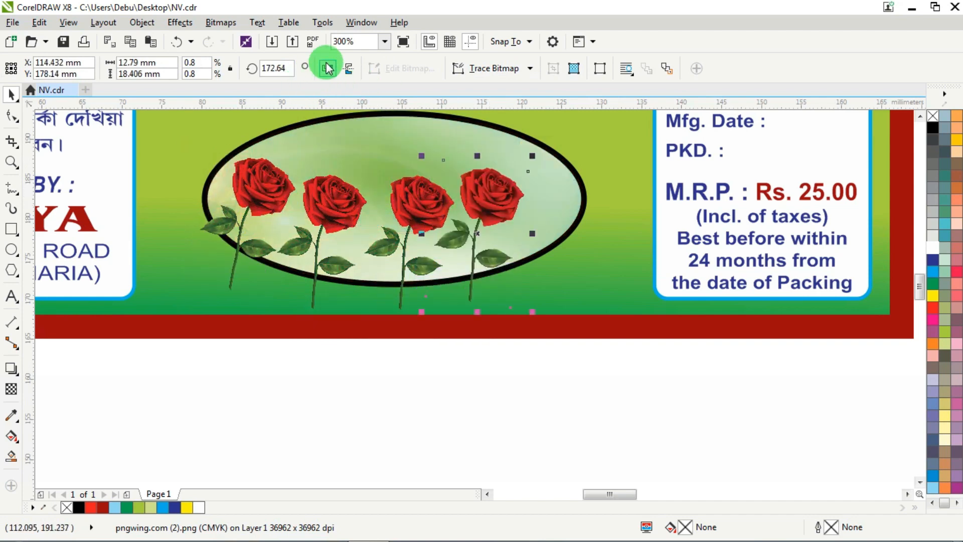
{"action": "left_click", "coordinate": [328, 68]}
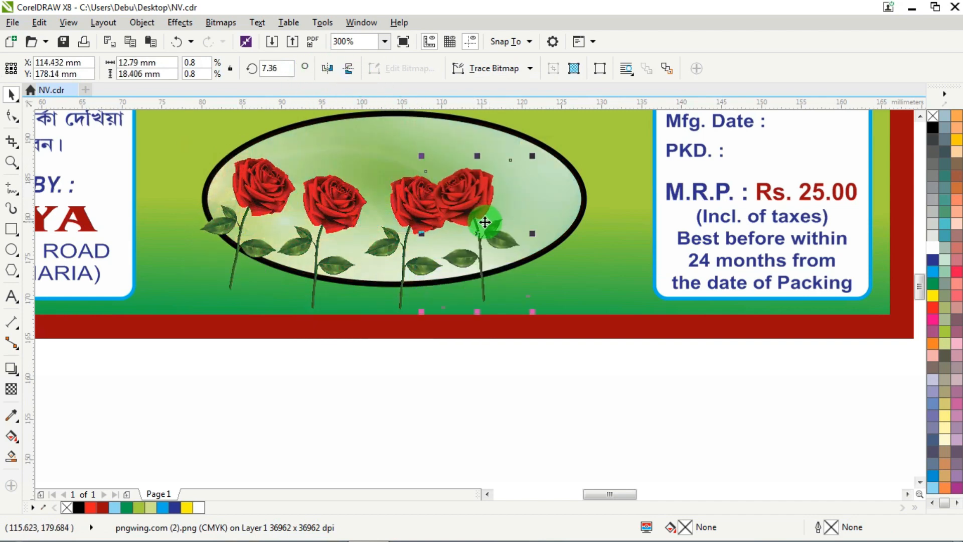
{"action": "mouse_move", "coordinate": [485, 222]}
{"action": "left_mouse_down"}
{"action": "mouse_move", "coordinate": [493, 206]}
{"action": "mouse_move", "coordinate": [498, 219]}
{"action": "left_mouse_up"}
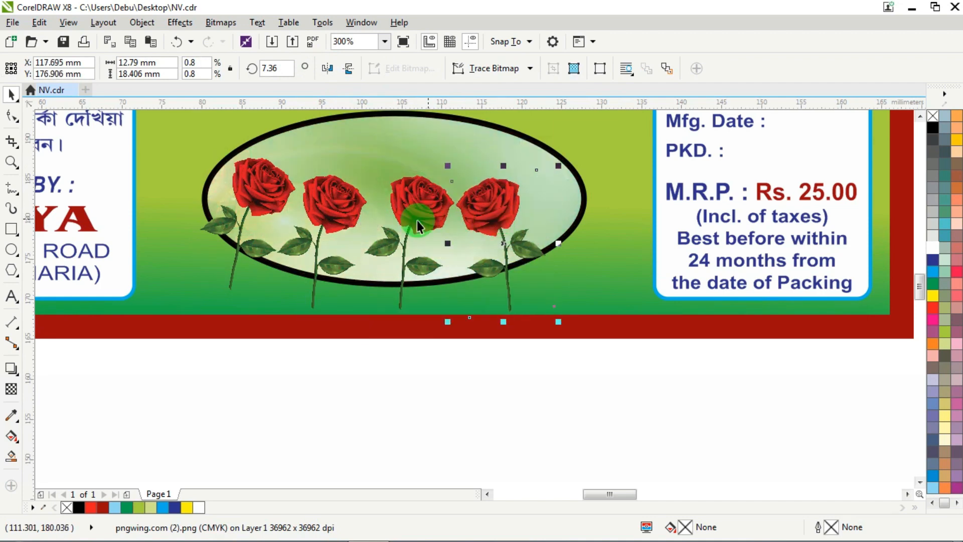
- Shift the third rose left to the ellipse's centre and place another mirrored rose higher up at the ellipse's right end
{"action": "left_click_drag", "start_coordinate": [411, 210], "coordinate": [403, 209]}
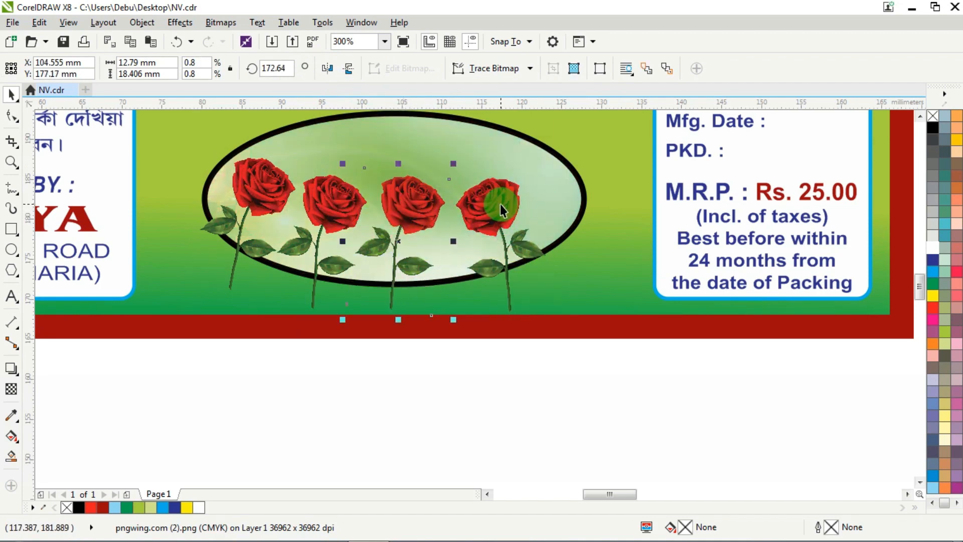
{"action": "left_click_drag", "start_coordinate": [500, 203], "coordinate": [544, 193]}
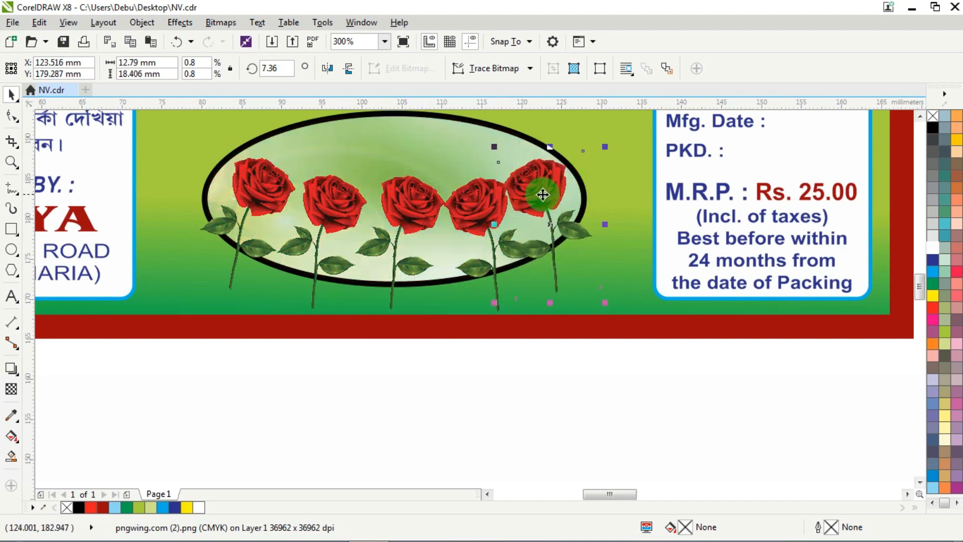
- Tilt the rightmost rose to about 9.9°, and respace the other four with the middle rose raised above its neighbours
{"action": "left_click_drag", "start_coordinate": [606, 308], "coordinate": [612, 305]}
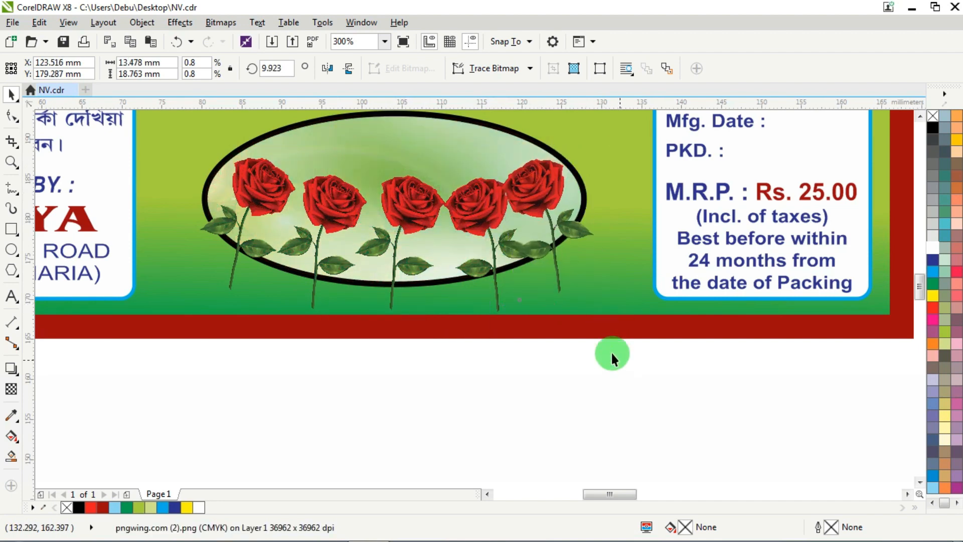
{"action": "left_click", "coordinate": [612, 351]}
{"action": "left_click", "coordinate": [263, 188]}
{"action": "left_click_drag", "start_coordinate": [263, 188], "coordinate": [256, 186]}
{"action": "left_click_drag", "start_coordinate": [331, 196], "coordinate": [326, 196]}
{"action": "left_click", "coordinate": [398, 198]}
{"action": "left_click_drag", "start_coordinate": [398, 198], "coordinate": [385, 204]}
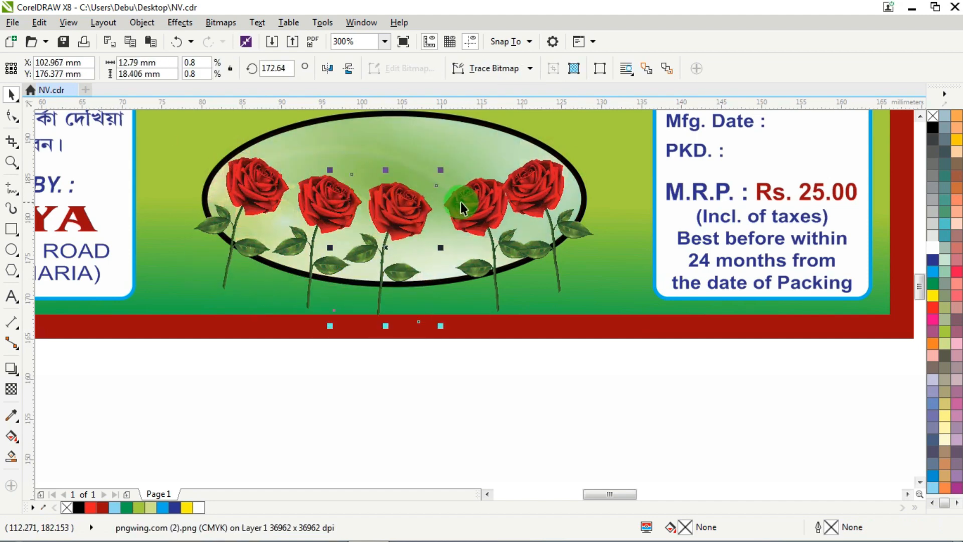
{"action": "left_click_drag", "start_coordinate": [461, 202], "coordinate": [410, 189]}
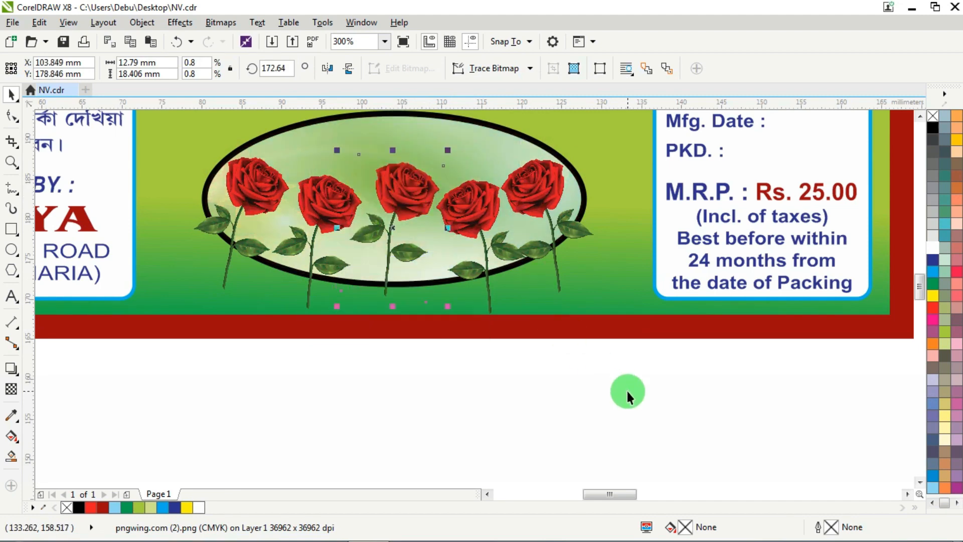
{"action": "left_click", "coordinate": [627, 396]}
- Group the five roses and PowerClip the group inside the black-outlined ellipse
{"action": "left_click_drag", "start_coordinate": [731, 430], "coordinate": [151, 134]}
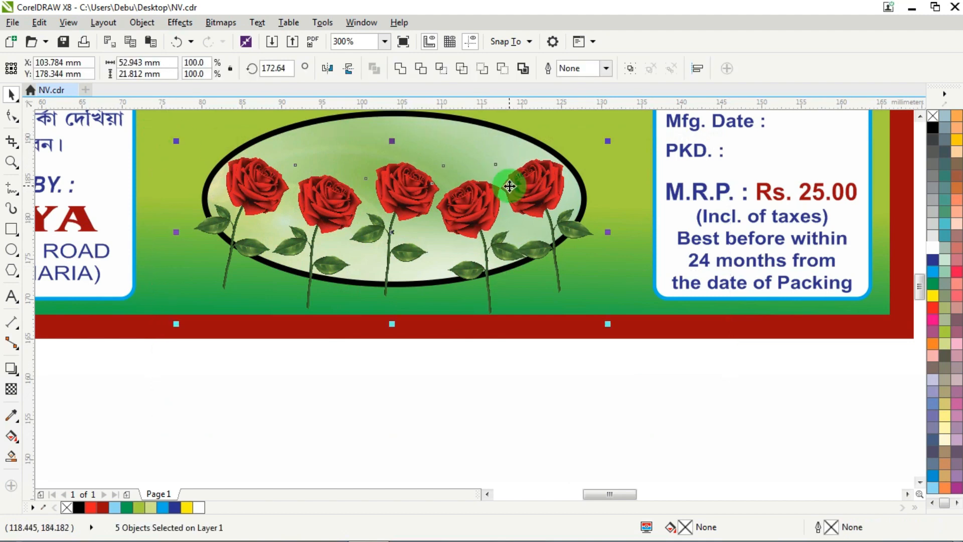
{"action": "key", "text": "ctrl+g"}
{"action": "right_click", "coordinate": [420, 182]}
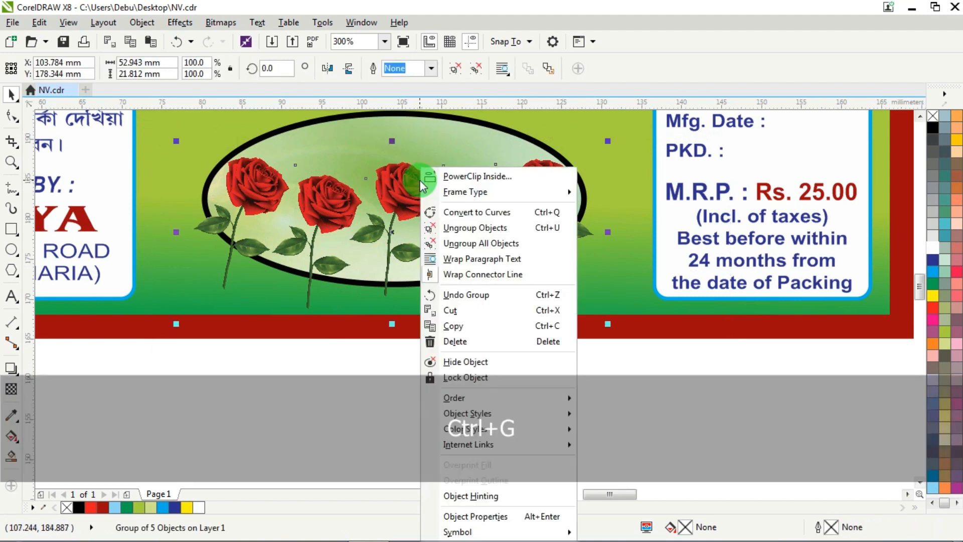
{"action": "left_click", "coordinate": [458, 176]}
{"action": "left_click", "coordinate": [465, 179]}
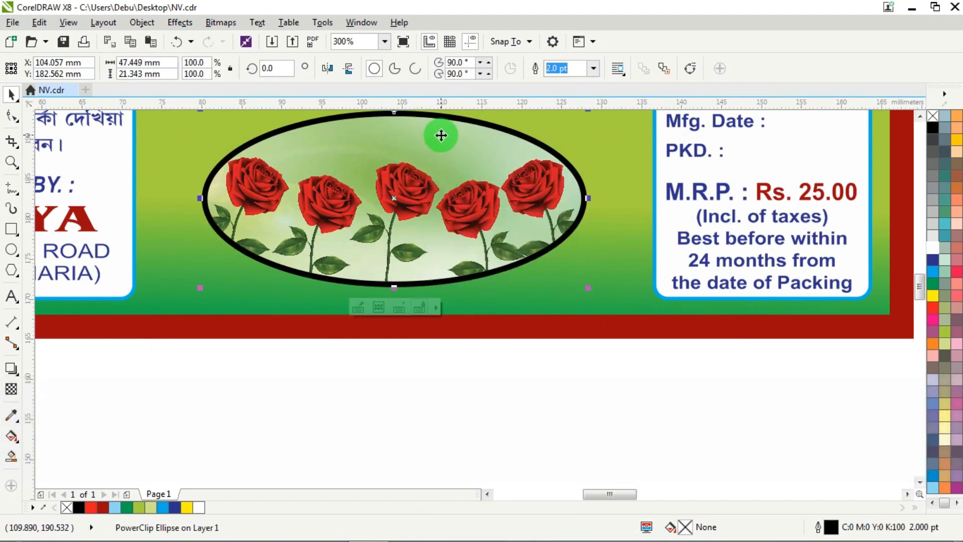
{"action": "left_click", "coordinate": [590, 397]}
- Edit the ellipse's PowerClip contents, lowering the rose group and raising it back to just below its former height
{"action": "double_click", "coordinate": [399, 209], "text": "ctrl"}
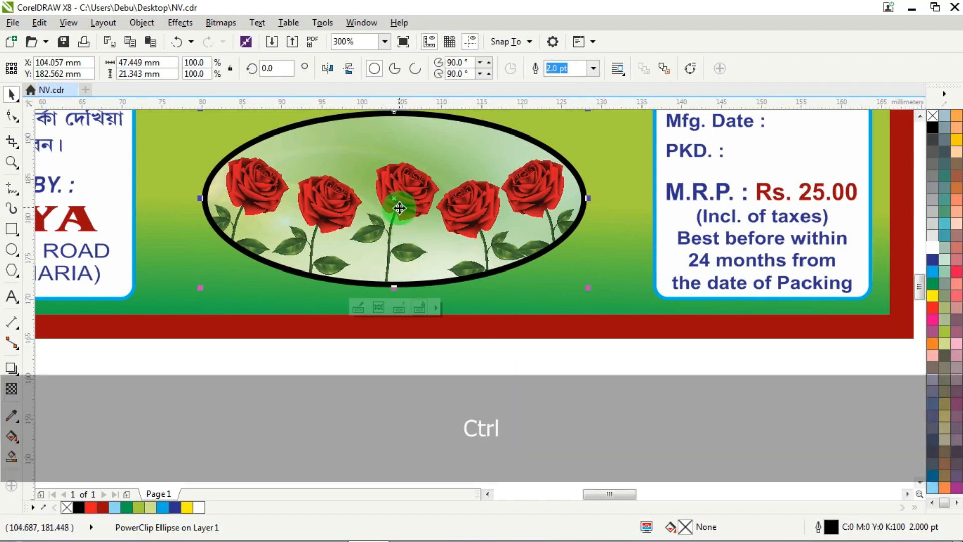
{"action": "left_click_drag", "start_coordinate": [405, 197], "coordinate": [408, 221]}
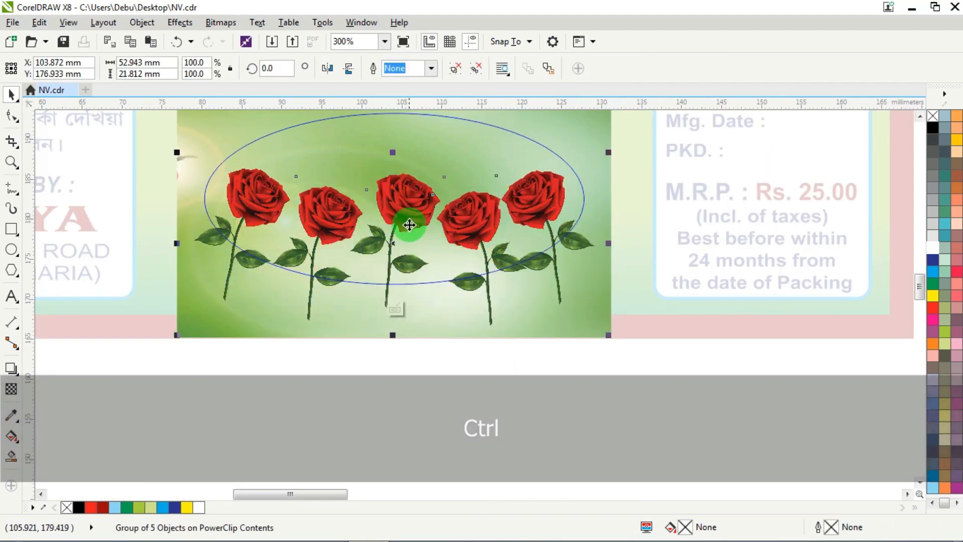
{"action": "left_click", "coordinate": [549, 357], "text": "ctrl"}
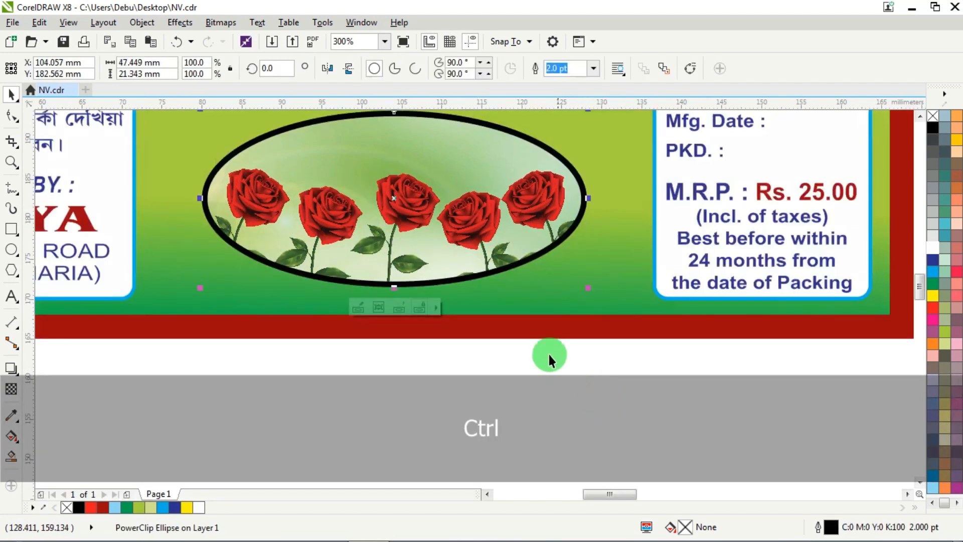
{"action": "left_click", "coordinate": [423, 228], "text": "ctrl"}
{"action": "left_click_drag", "start_coordinate": [403, 211], "coordinate": [403, 199]}
{"action": "left_click", "coordinate": [512, 387], "text": "ctrl"}
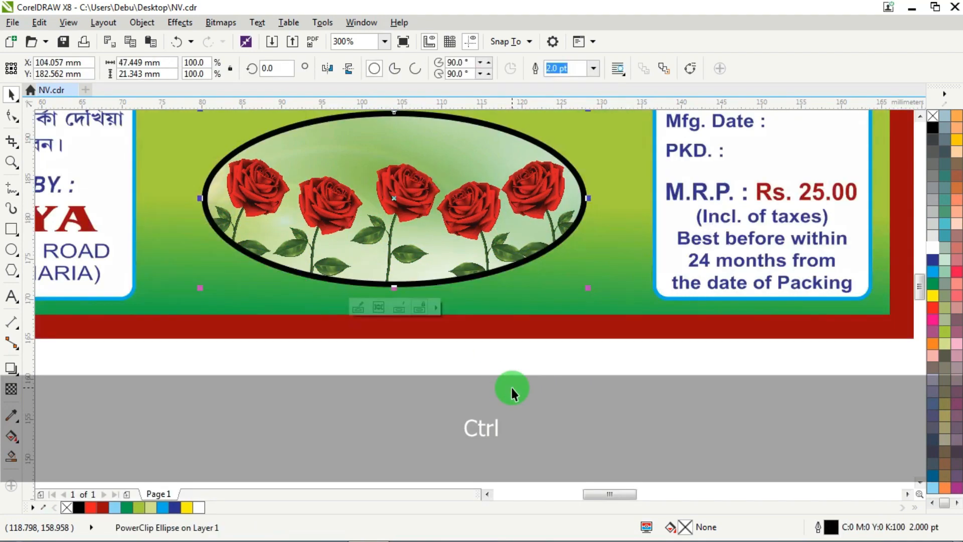
- Bring the ROSE WATER and Special texts from outside the page onto the upper part of the rose ellipse
{"action": "scroll", "coordinate": [353, 360], "scroll_direction": "down", "scroll_amount": 3}
{"action": "left_click", "coordinate": [446, 324]}
{"action": "scroll", "coordinate": [445, 322], "scroll_direction": "down", "scroll_amount": 2}
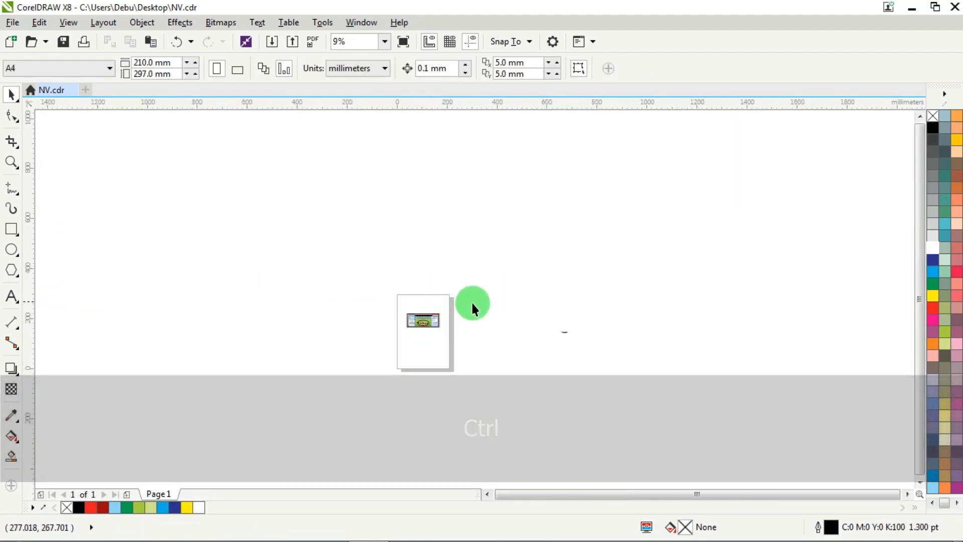
{"action": "scroll", "coordinate": [562, 331], "scroll_direction": "up", "scroll_amount": 2}
{"action": "left_click", "coordinate": [587, 323]}
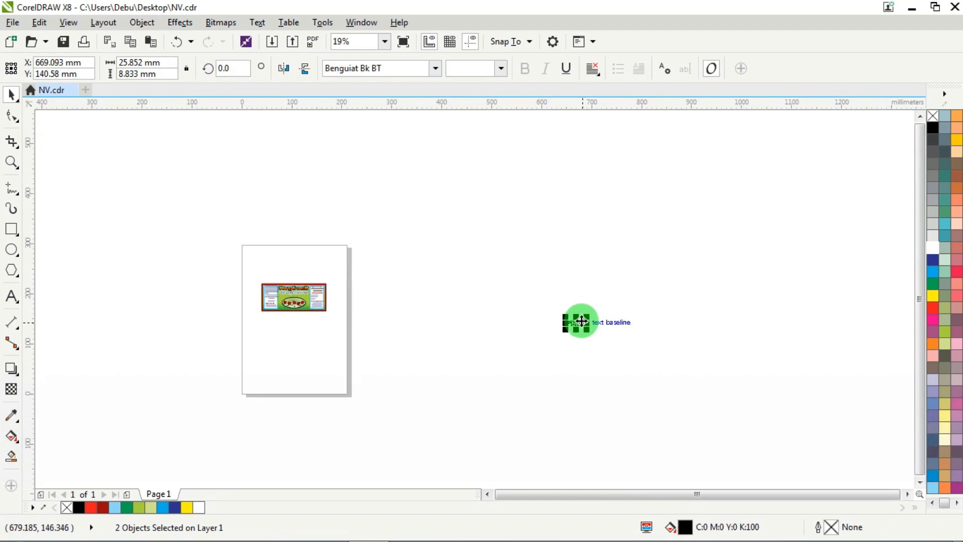
{"action": "left_click_drag", "start_coordinate": [582, 322], "coordinate": [316, 329]}
{"action": "scroll", "coordinate": [272, 325], "scroll_direction": "up", "scroll_amount": 5}
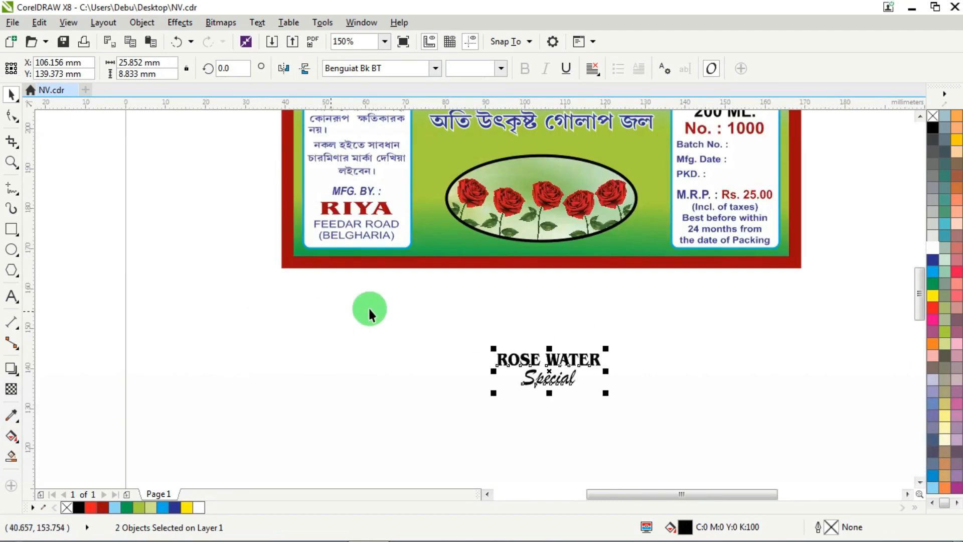
{"action": "left_click_drag", "start_coordinate": [534, 362], "coordinate": [527, 172]}
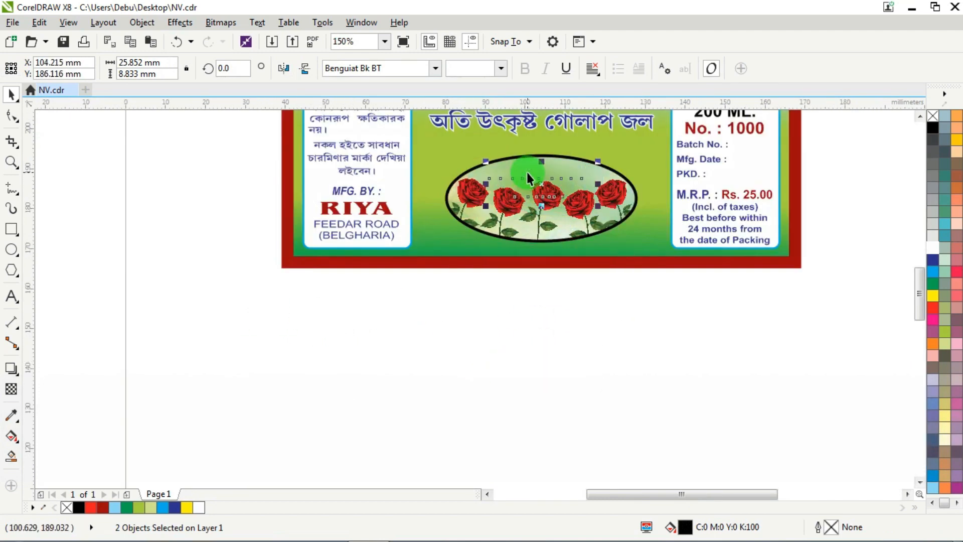
- Nudge both texts slightly down and centre them horizontally on the ellipse
{"action": "scroll", "coordinate": [526, 172], "scroll_direction": "up", "scroll_amount": 3}
{"action": "key", "text": "ctrl+Home"}
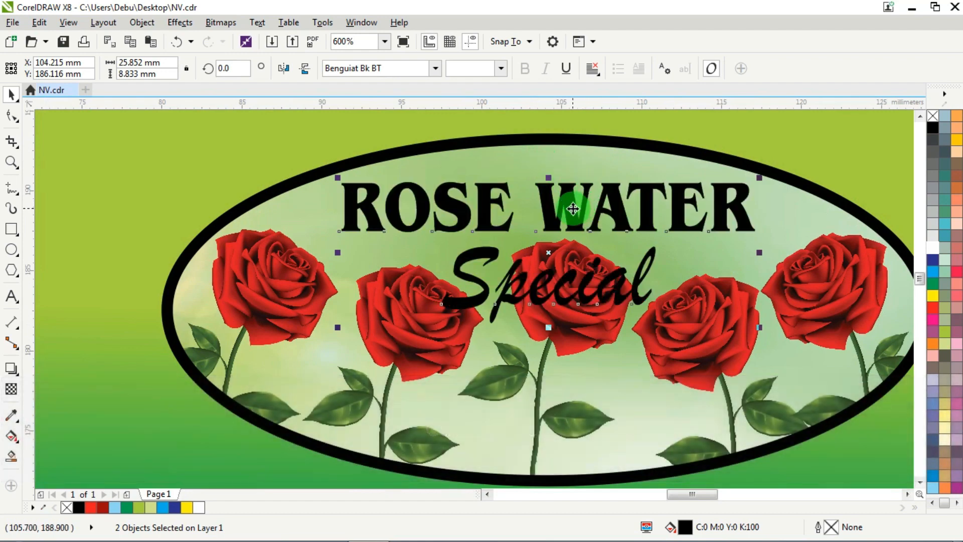
{"action": "key", "text": "Down"}
{"action": "left_click", "coordinate": [562, 143], "text": "shift"}
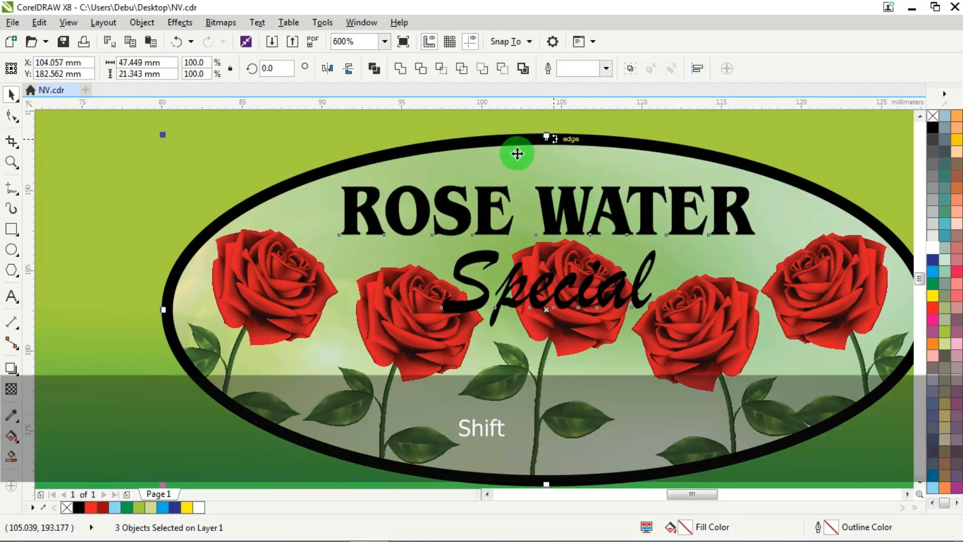
{"action": "key", "text": "c"}
{"action": "scroll", "coordinate": [575, 368], "scroll_direction": "down", "scroll_amount": 1}
{"action": "left_click", "coordinate": [585, 429]}
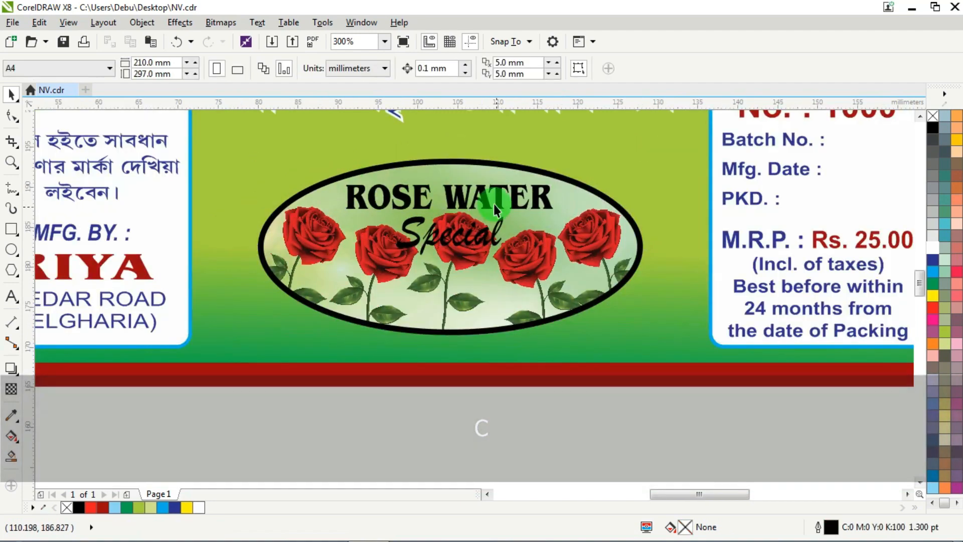
- Fill the ROSE WATER text with a vertical gradient from red at the top to dark blue at the bottom
{"action": "left_click", "coordinate": [483, 193]}
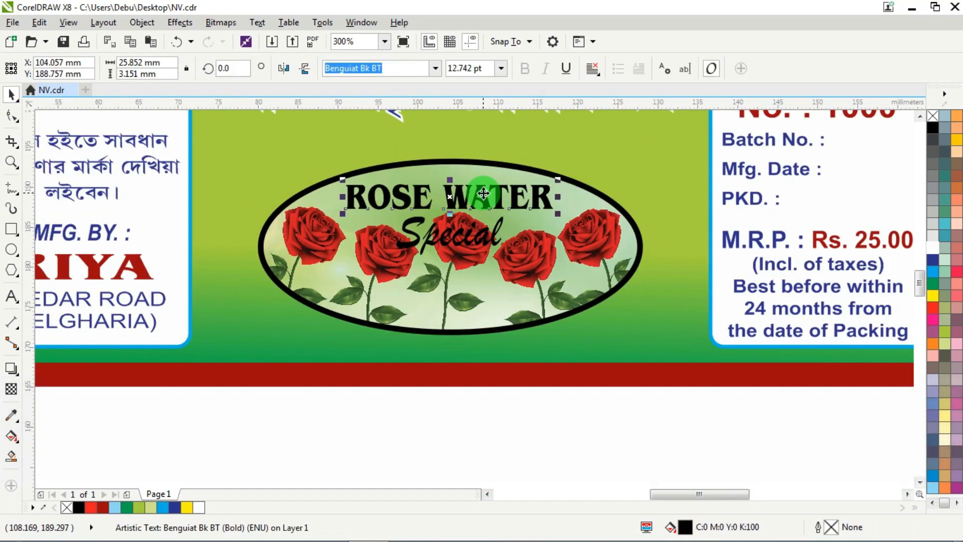
{"action": "scroll", "coordinate": [491, 187], "scroll_direction": "up", "scroll_amount": 1}
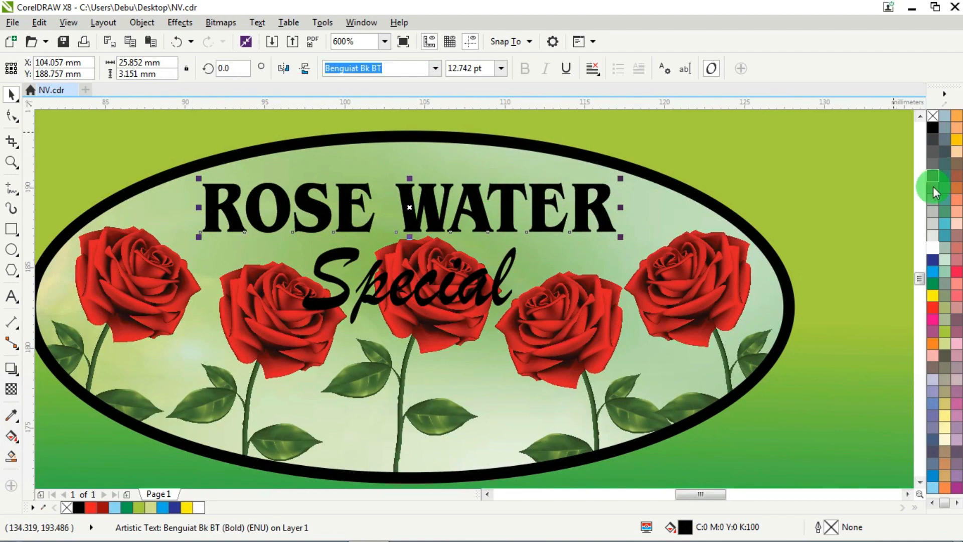
{"action": "left_click", "coordinate": [934, 308]}
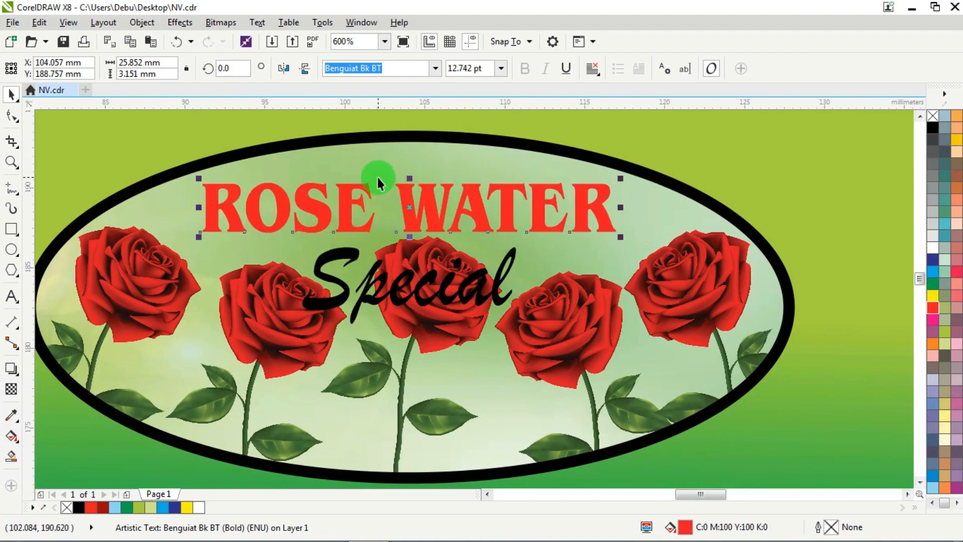
{"action": "scroll", "coordinate": [377, 176], "scroll_direction": "up", "scroll_amount": 1}
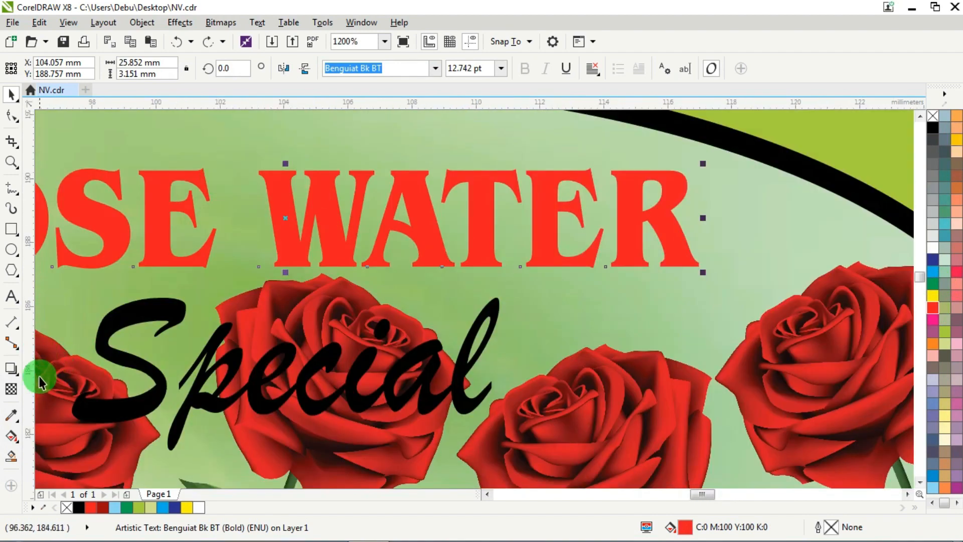
{"action": "left_click", "coordinate": [11, 435]}
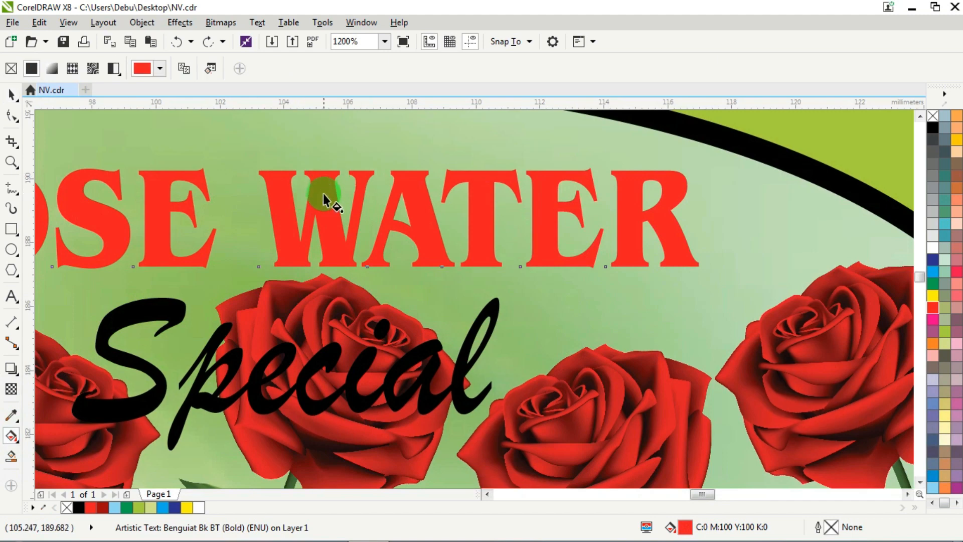
{"action": "left_click_drag", "start_coordinate": [323, 188], "coordinate": [323, 240]}
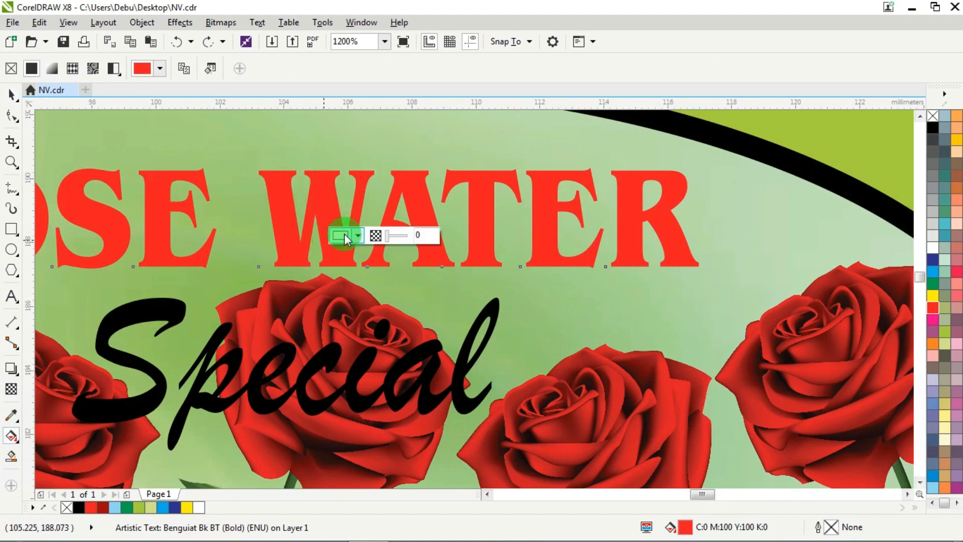
{"action": "left_click", "coordinate": [932, 258]}
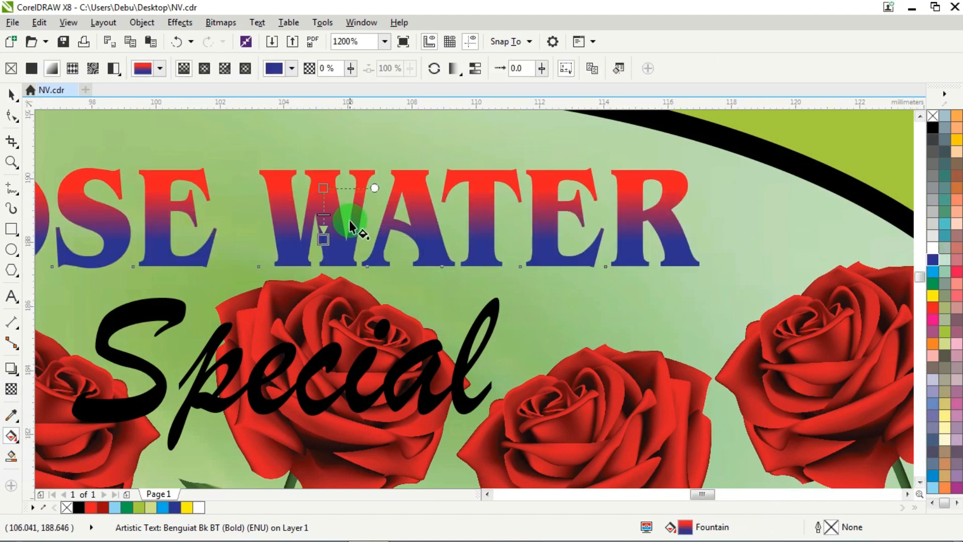
{"action": "left_click", "coordinate": [327, 195]}
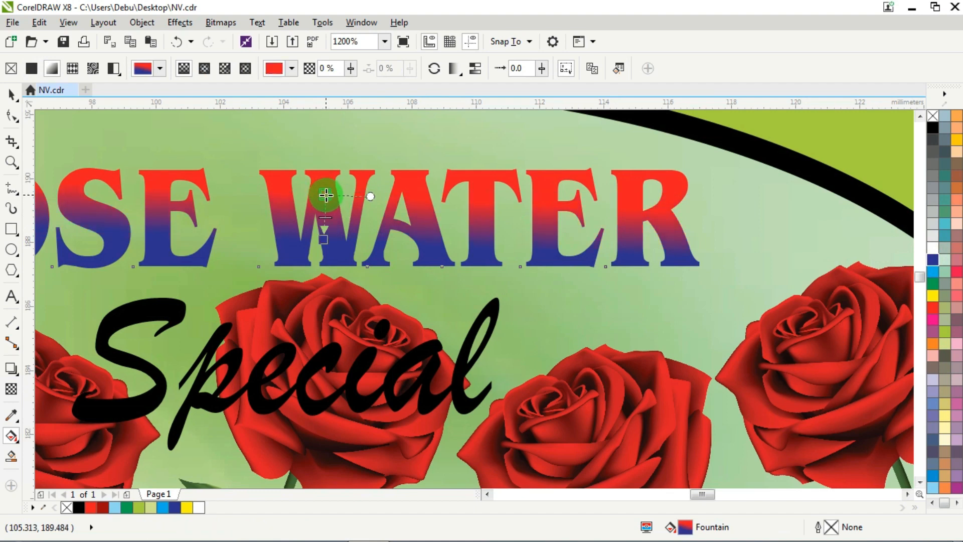
- Give the Special text the same vertical red-to-dark-blue gradient fill
{"action": "left_click", "coordinate": [332, 354]}
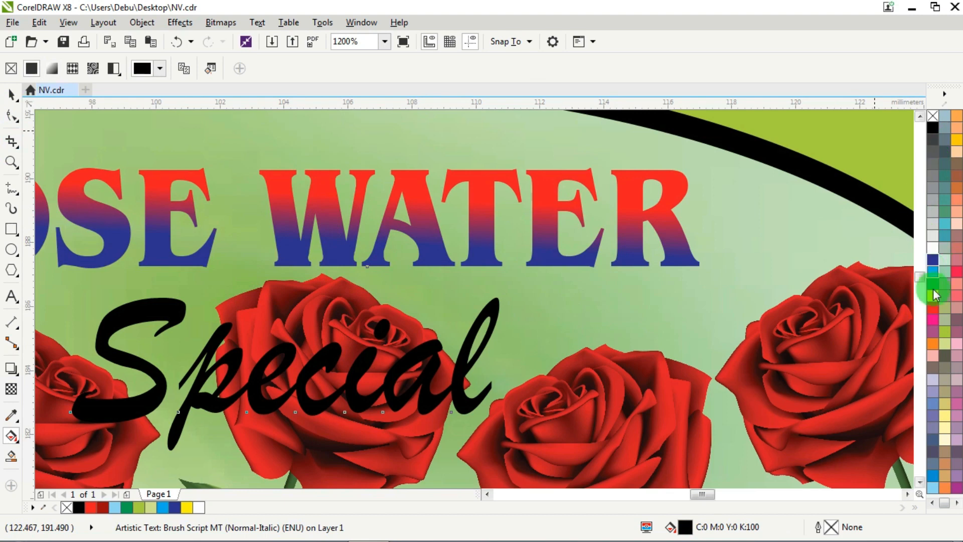
{"action": "left_click", "coordinate": [934, 307]}
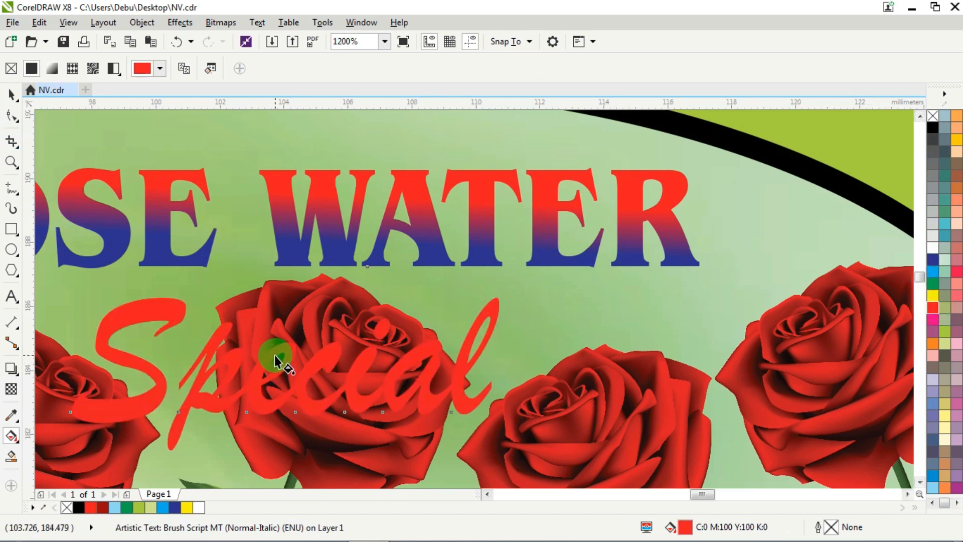
{"action": "left_click_drag", "start_coordinate": [275, 390], "coordinate": [275, 391]}
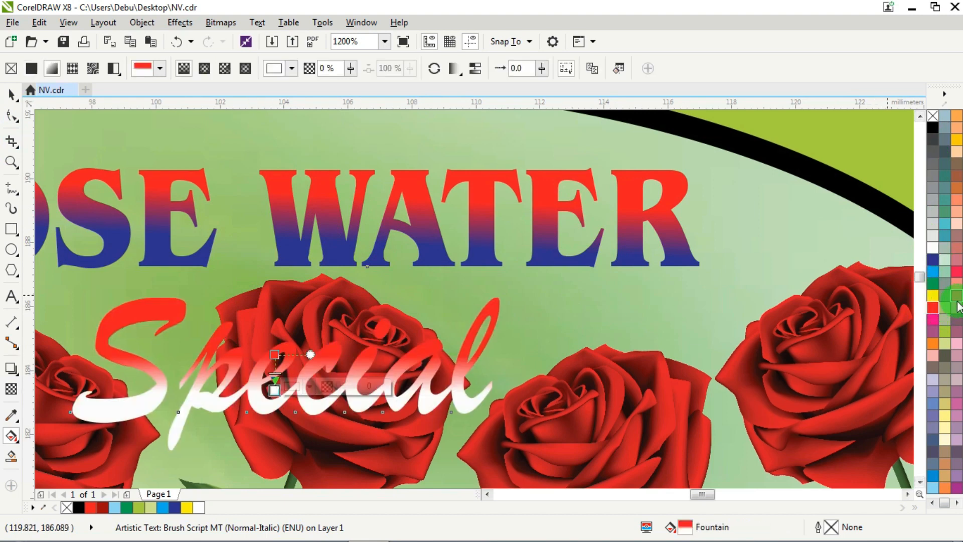
{"action": "left_click", "coordinate": [932, 261]}
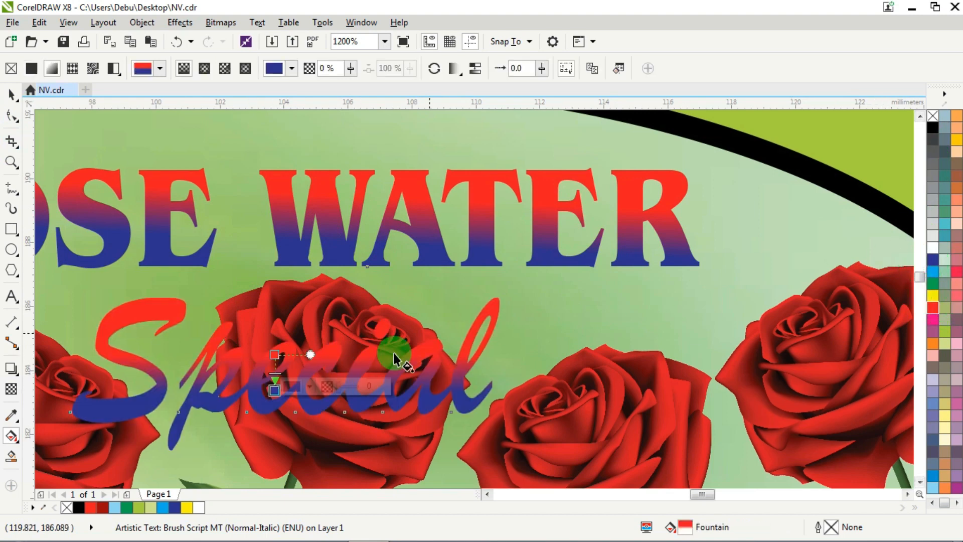
{"action": "left_click", "coordinate": [275, 357]}
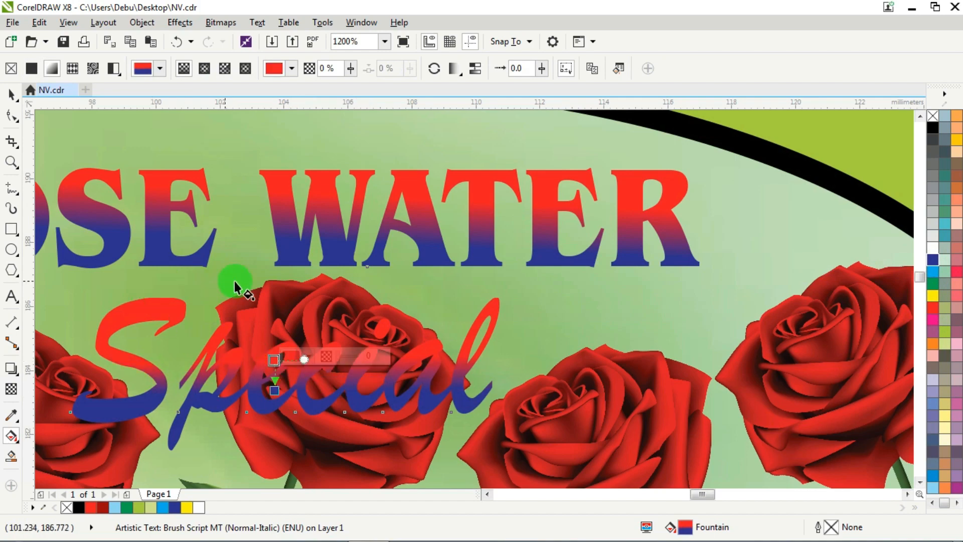
{"action": "left_click", "coordinate": [12, 96]}
- Outline the ROSE WATER and Special texts together in white at 2 pt
{"action": "scroll", "coordinate": [299, 246], "scroll_direction": "down", "scroll_amount": 2}
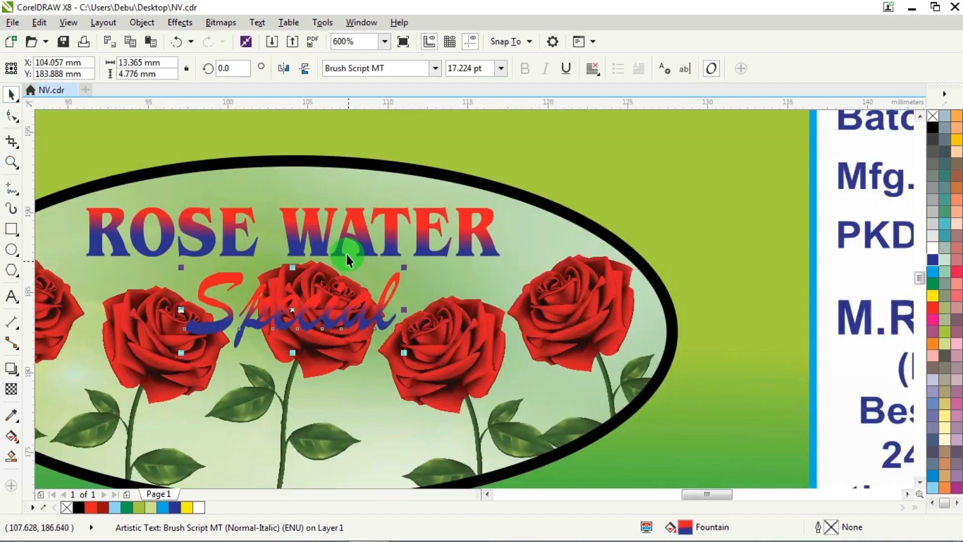
{"action": "left_click", "coordinate": [327, 227]}
{"action": "left_click", "coordinate": [361, 315], "text": "shift"}
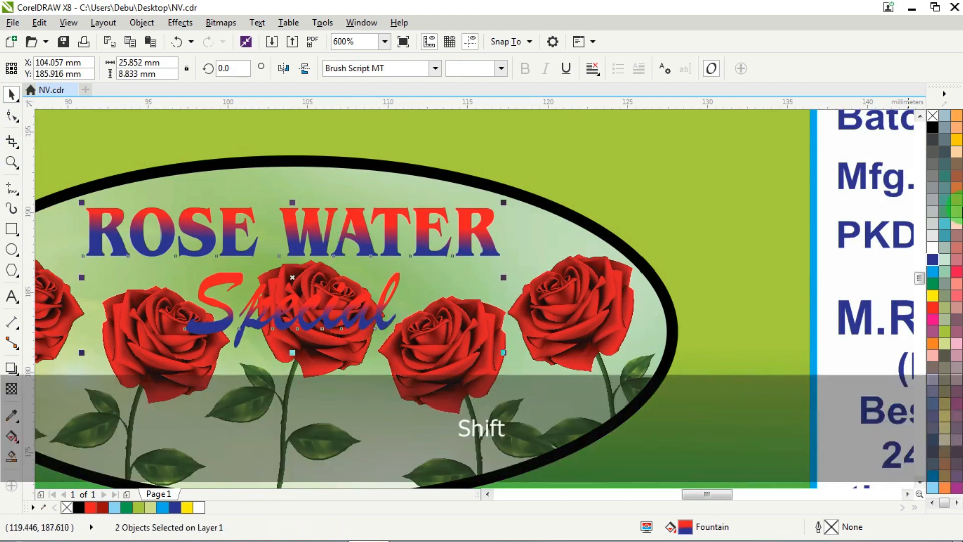
{"action": "right_click", "coordinate": [933, 248]}
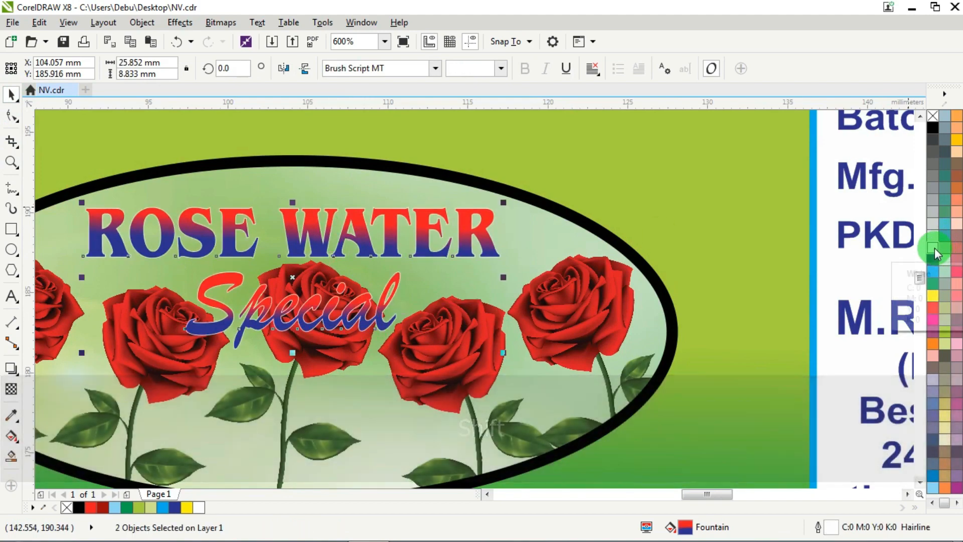
{"action": "key", "text": "F12"}
{"action": "type", "text": "2"}
{"action": "key", "text": "Return"}
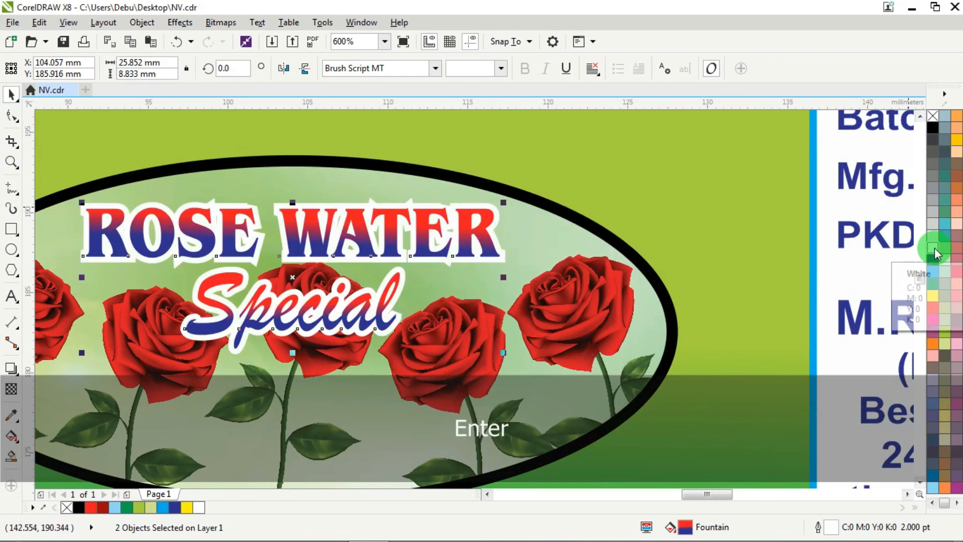
- Reduce the white outline of both texts to 1 pt
{"action": "key", "text": "F12"}
{"action": "type", "text": "1"}
{"action": "key", "text": "Return"}
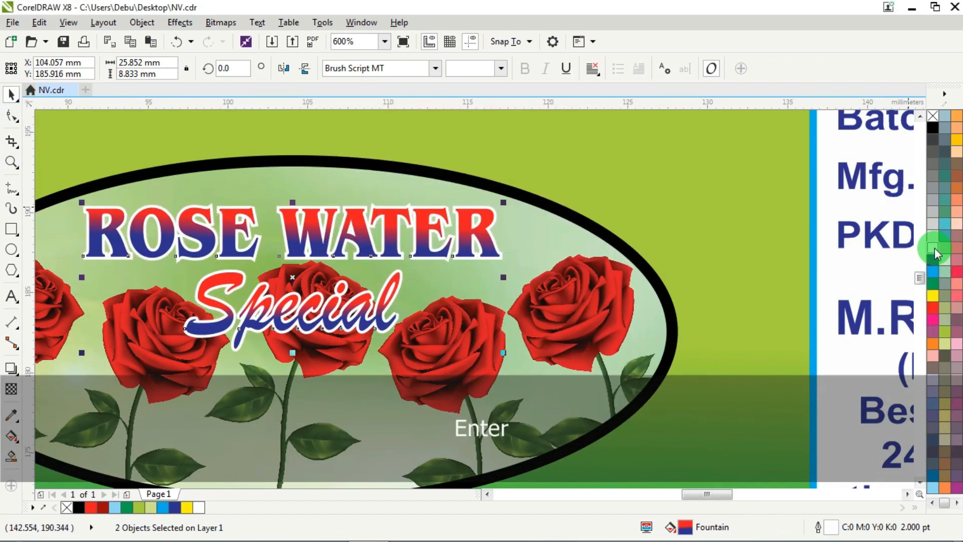
- Try a 1.5 pt outline width on the ROSE WATER and Special texts
{"action": "key", "text": "F12"}
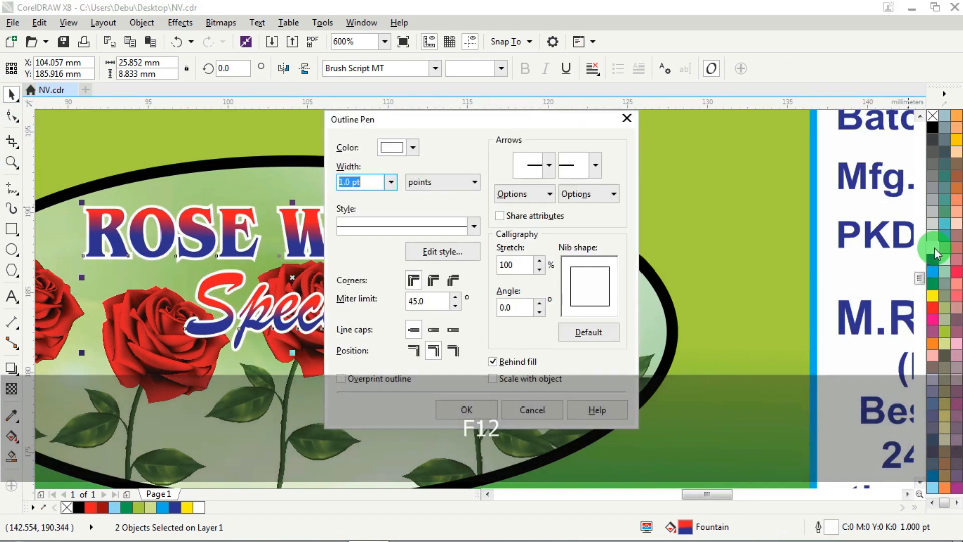
{"action": "type", "text": "1"}
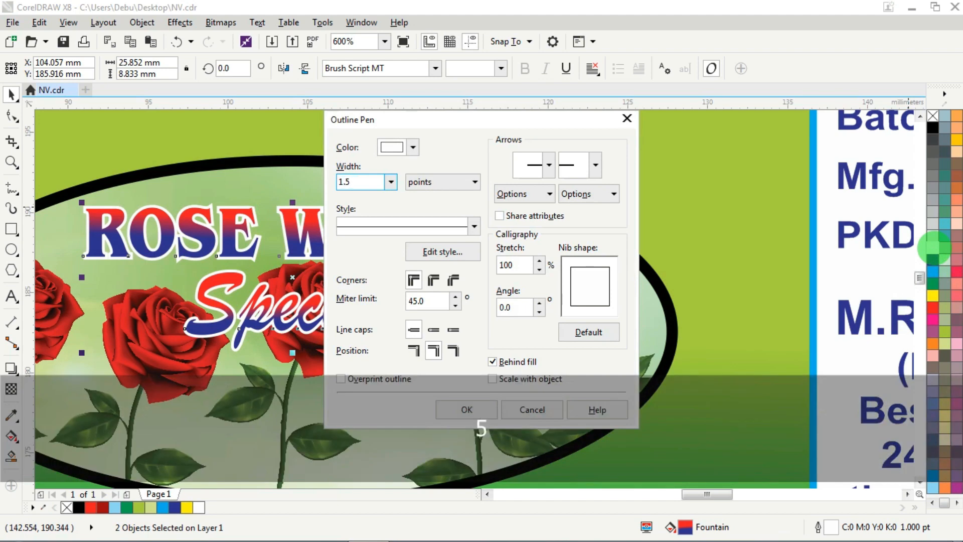
{"action": "type", "text": ".5"}
{"action": "left_click", "coordinate": [508, 365]}
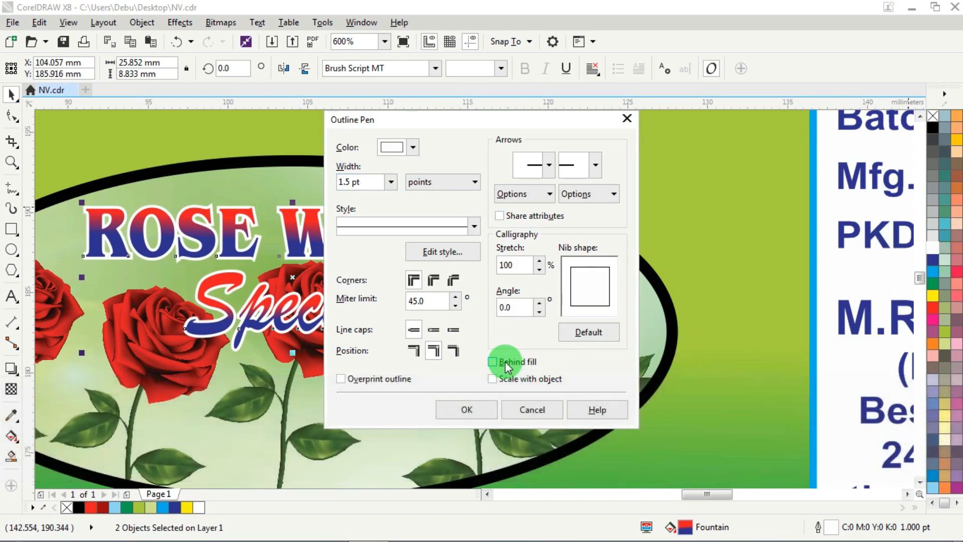
{"action": "left_click", "coordinate": [466, 409]}
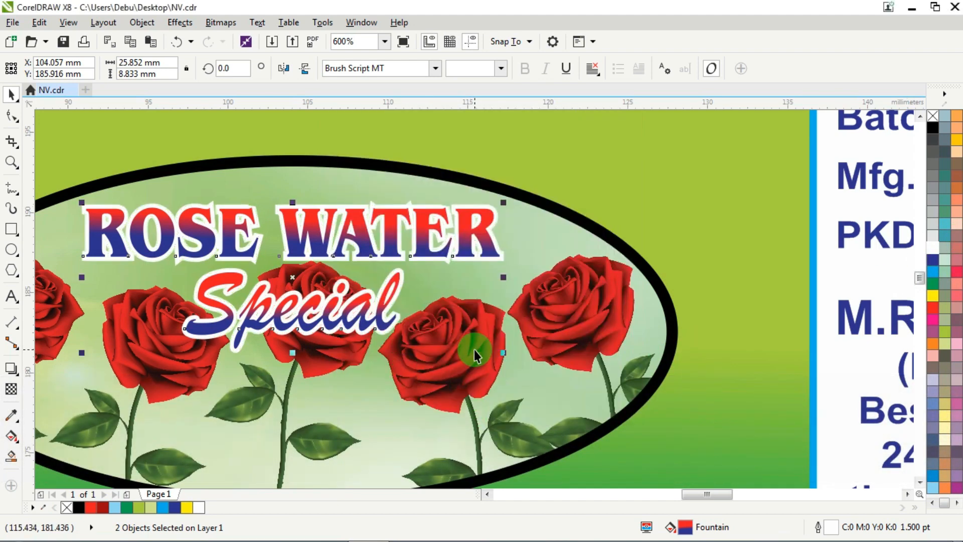
- Return the white outline of the ROSE WATER and Special texts to 1 pt
{"action": "key", "text": "F12"}
{"action": "type", "text": "1.5"}
{"action": "key", "text": "Return"}
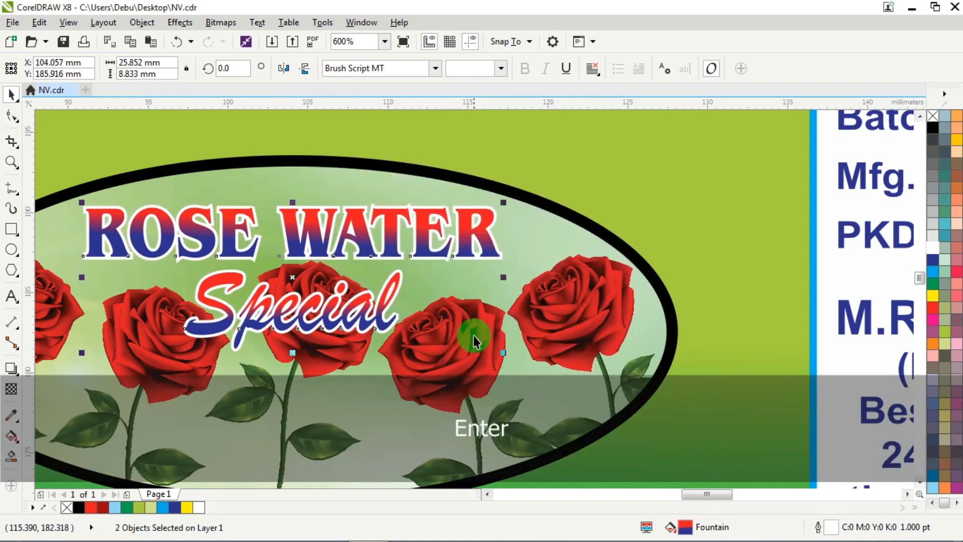
{"action": "scroll", "coordinate": [450, 288], "scroll_direction": "down", "scroll_amount": 2}
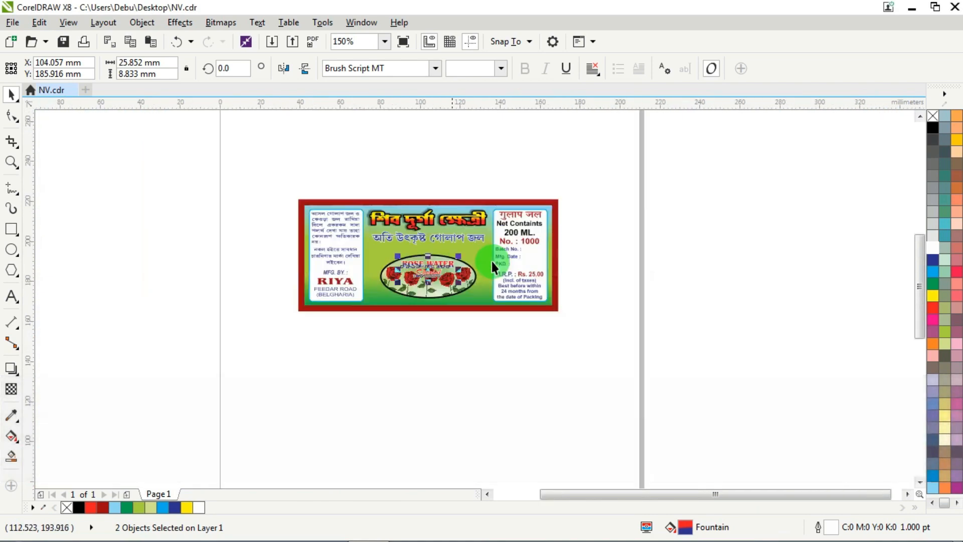
{"action": "left_click", "coordinate": [549, 363]}
- Stretch the rose oval upward to a height of about 22.9 mm, keeping its lower edge in place
{"action": "scroll", "coordinate": [428, 275], "scroll_direction": "up", "scroll_amount": 2}
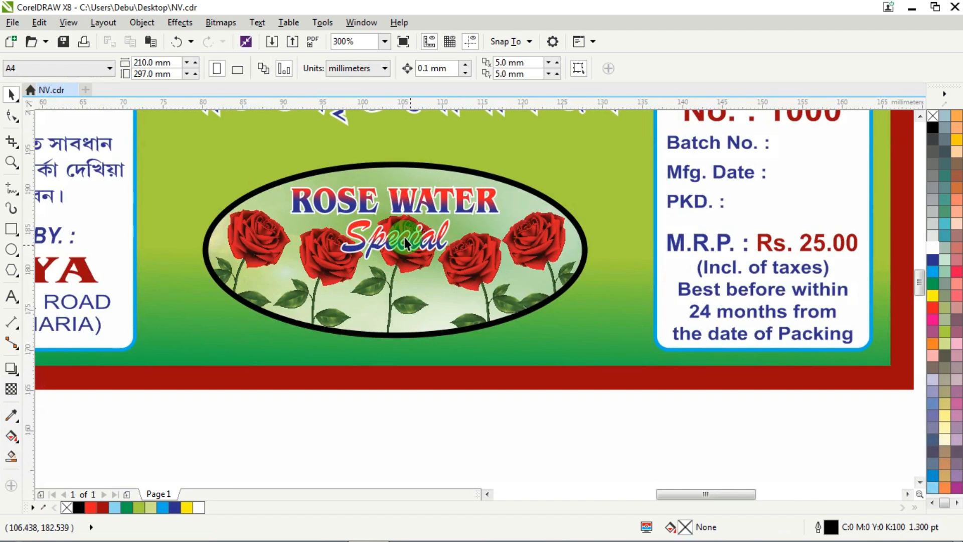
{"action": "left_click", "coordinate": [398, 201]}
{"action": "left_click", "coordinate": [475, 434]}
{"action": "left_click", "coordinate": [434, 314]}
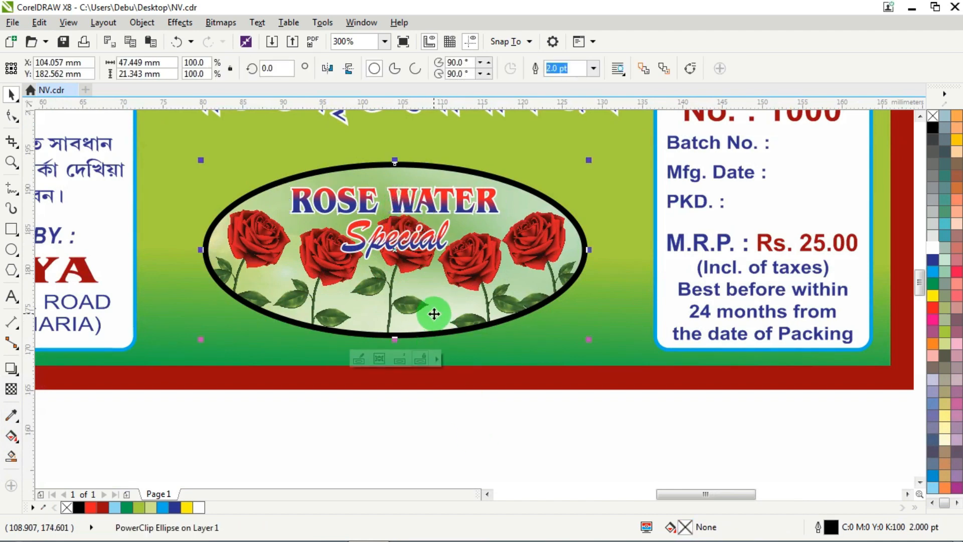
{"action": "left_click_drag", "start_coordinate": [396, 159], "coordinate": [407, 147]}
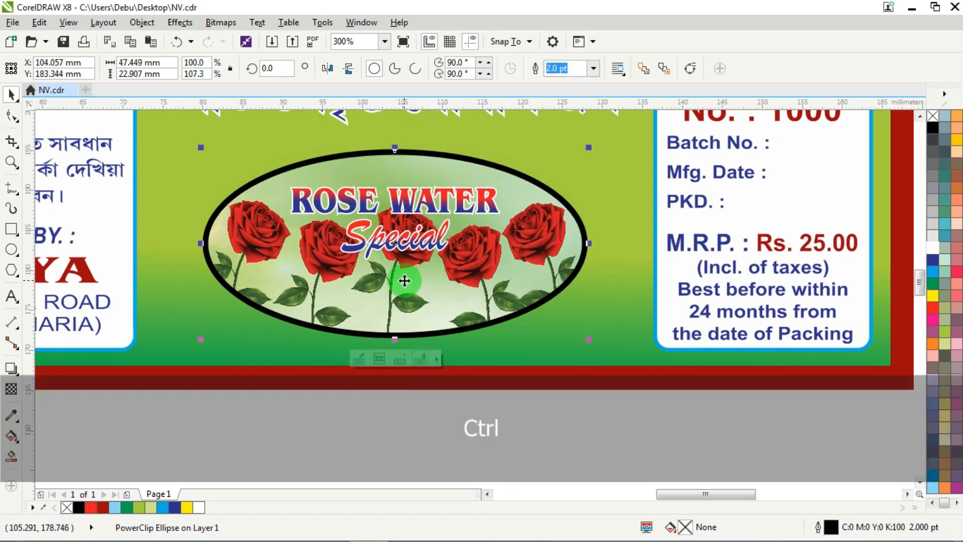
- Inside the oval's PowerClip, lower the group of five roses slightly and move the middle rose about 1 mm further down
{"action": "left_click", "coordinate": [404, 276], "text": "ctrl"}
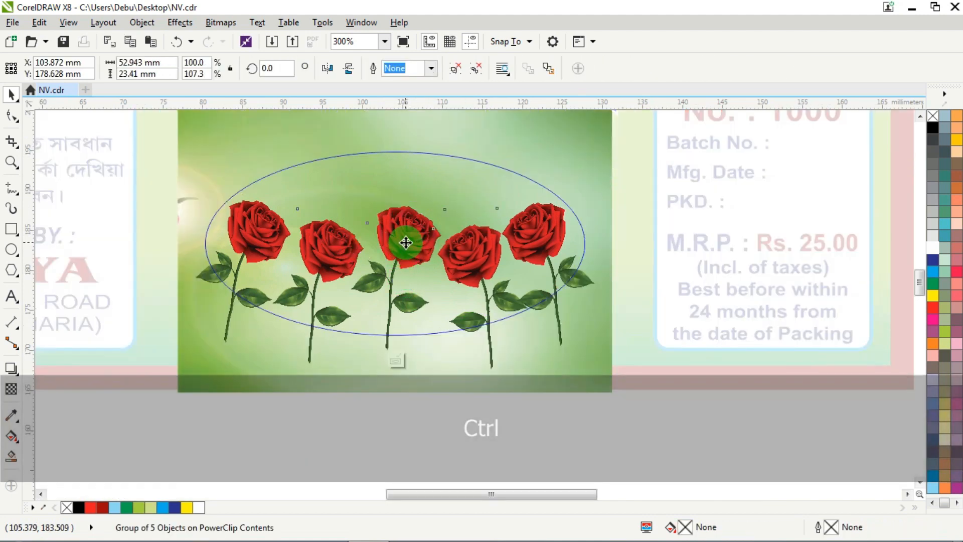
{"action": "left_click", "coordinate": [413, 234], "text": "ctrl"}
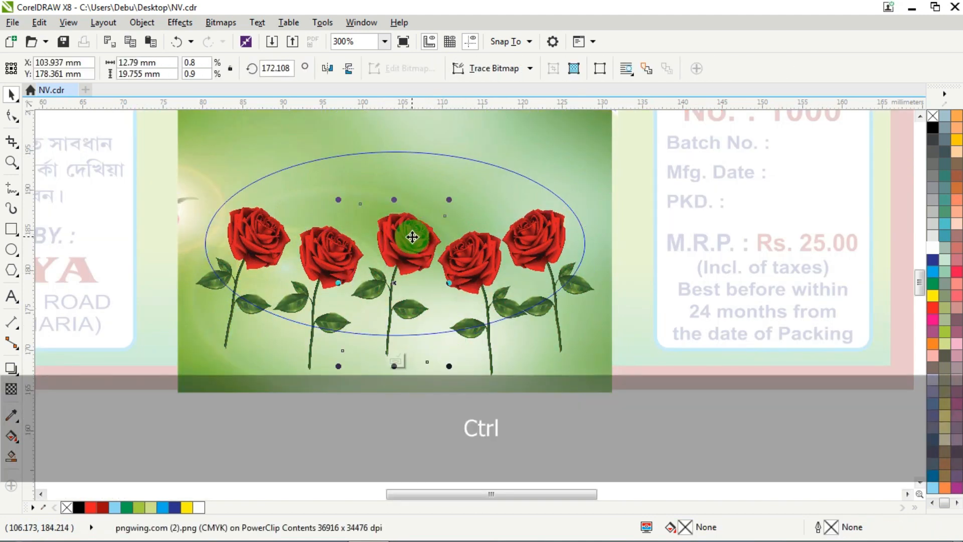
{"action": "left_click_drag", "start_coordinate": [413, 237], "coordinate": [413, 245]}
{"action": "left_click", "coordinate": [409, 247]}
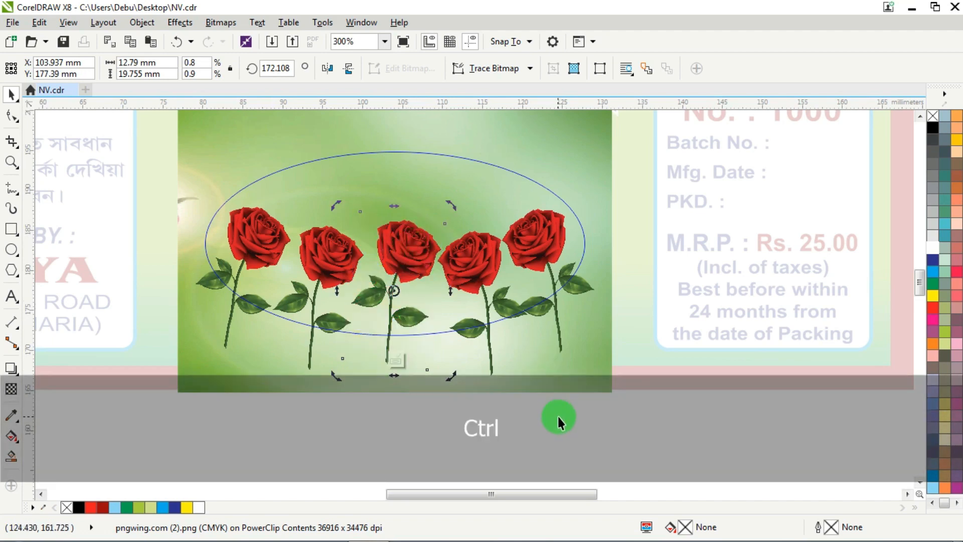
{"action": "left_click", "coordinate": [558, 416], "text": "ctrl"}
{"action": "left_click", "coordinate": [508, 391]}
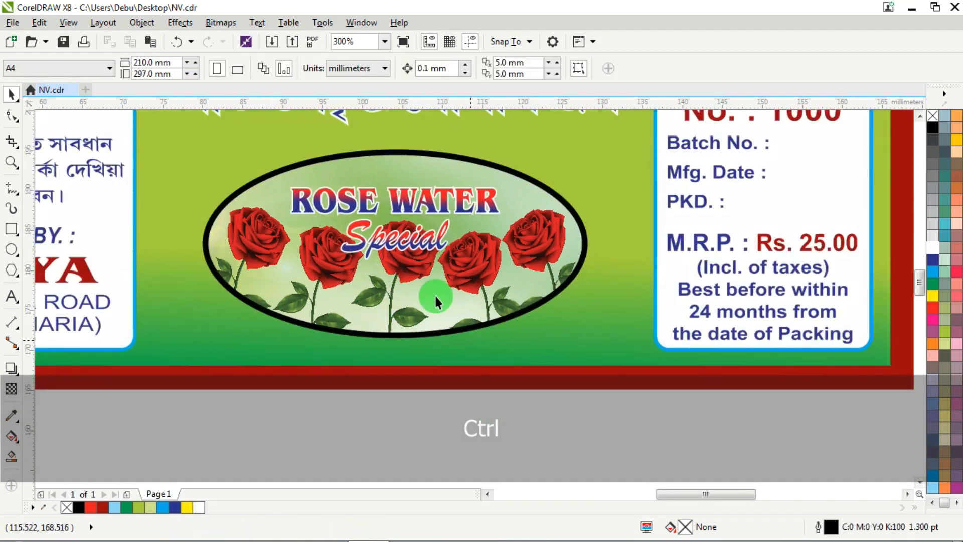
- Move the ROSE WATER text up about 1.5 mm within the oval
{"action": "left_click", "coordinate": [411, 195]}
{"action": "scroll", "coordinate": [407, 195], "scroll_direction": "up", "scroll_amount": 1}
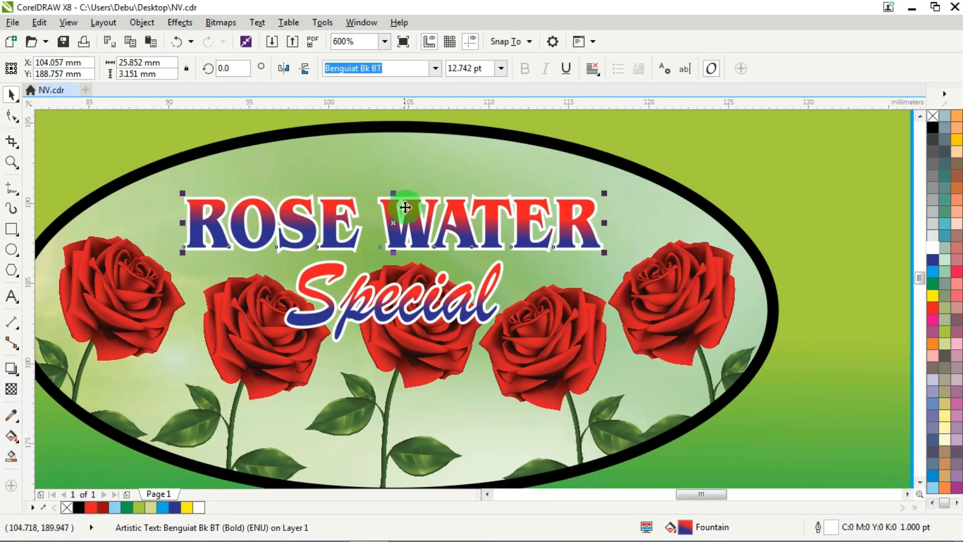
{"action": "left_click_drag", "start_coordinate": [405, 207], "coordinate": [408, 182]}
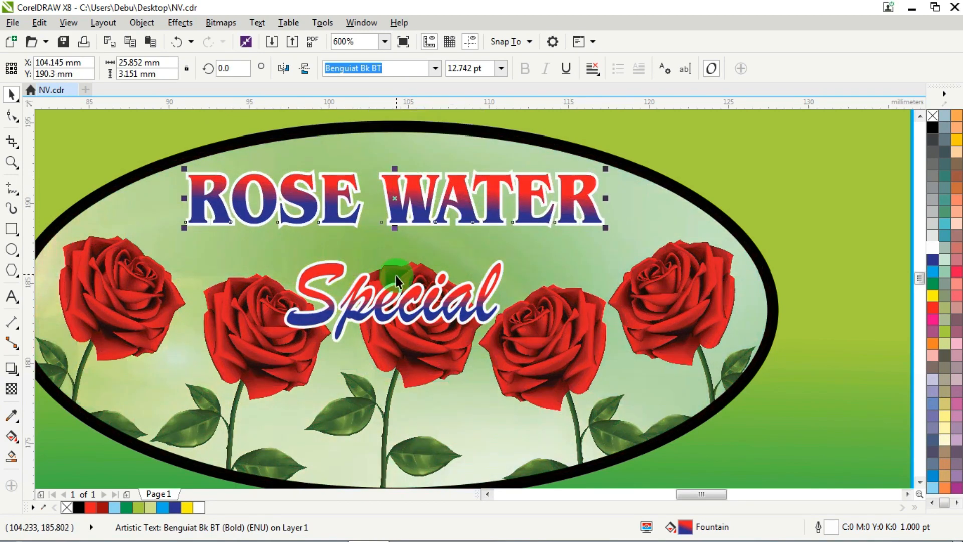
- Raise the Special text to just beneath ROSE WATER and widen it from its center to about 17 mm
{"action": "left_click_drag", "start_coordinate": [396, 291], "coordinate": [398, 255]}
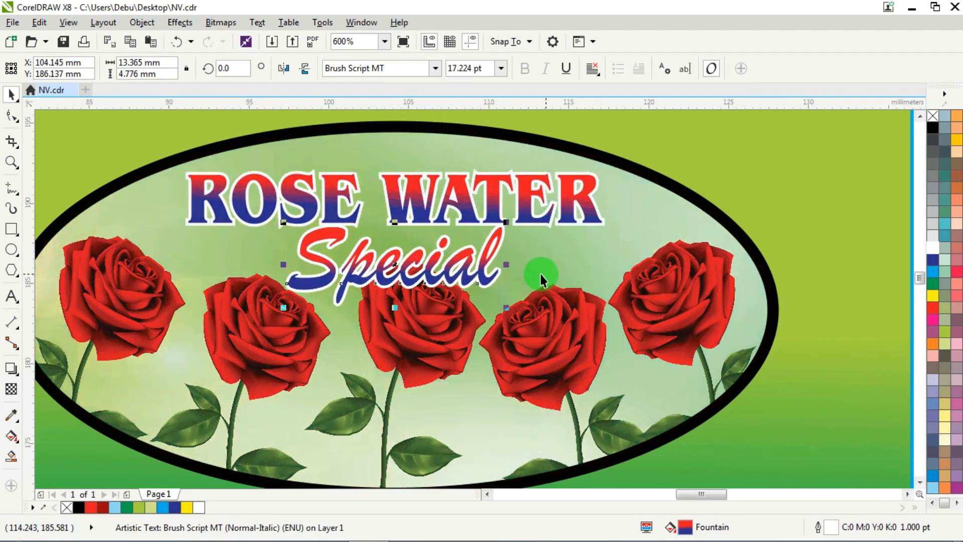
{"action": "left_click_drag", "start_coordinate": [506, 265], "coordinate": [534, 268]}
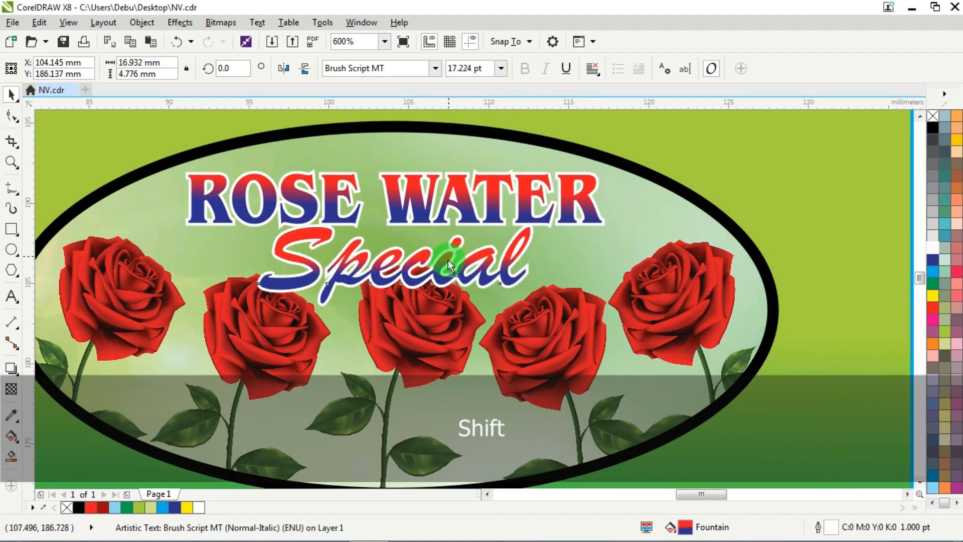
{"action": "left_click_drag", "start_coordinate": [447, 259], "coordinate": [447, 273]}
{"action": "left_click", "coordinate": [459, 217], "text": "ctrl"}
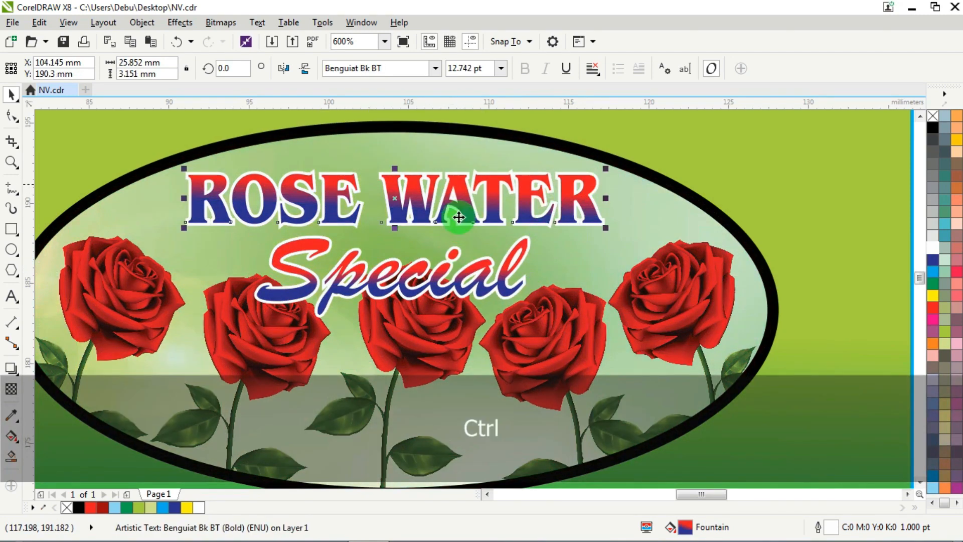
{"action": "scroll", "coordinate": [459, 216], "scroll_direction": "down", "scroll_amount": 2}
{"action": "scroll", "coordinate": [399, 371], "scroll_direction": "down", "scroll_amount": 2}
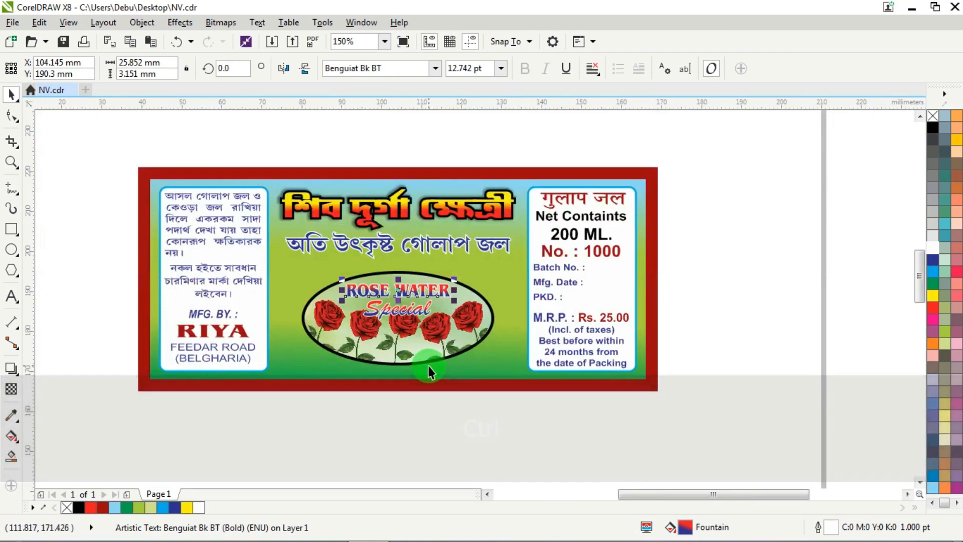
{"action": "scroll", "coordinate": [429, 371], "scroll_direction": "down", "scroll_amount": 2}
{"action": "left_click", "coordinate": [583, 314]}
- Stretch the blue Bengali tagline to about 6.9 mm tall and shift it down toward the oval
{"action": "scroll", "coordinate": [422, 339], "scroll_direction": "up", "scroll_amount": 2}
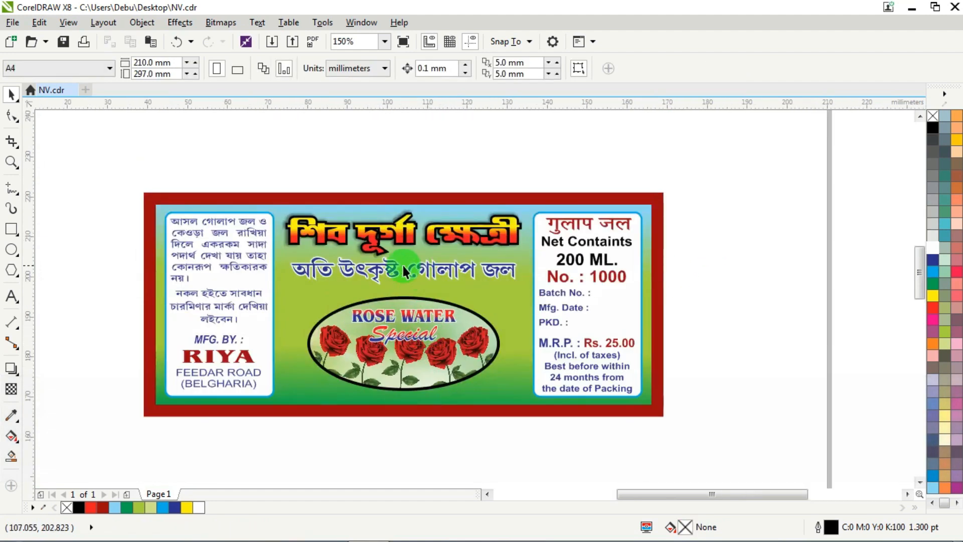
{"action": "left_click", "coordinate": [381, 269]}
{"action": "left_click", "coordinate": [764, 245]}
{"action": "left_click", "coordinate": [434, 268]}
{"action": "scroll", "coordinate": [411, 264], "scroll_direction": "up", "scroll_amount": 1}
{"action": "key", "text": "Down"}
{"action": "key", "text": "Down"}
{"action": "key", "text": "Down"}
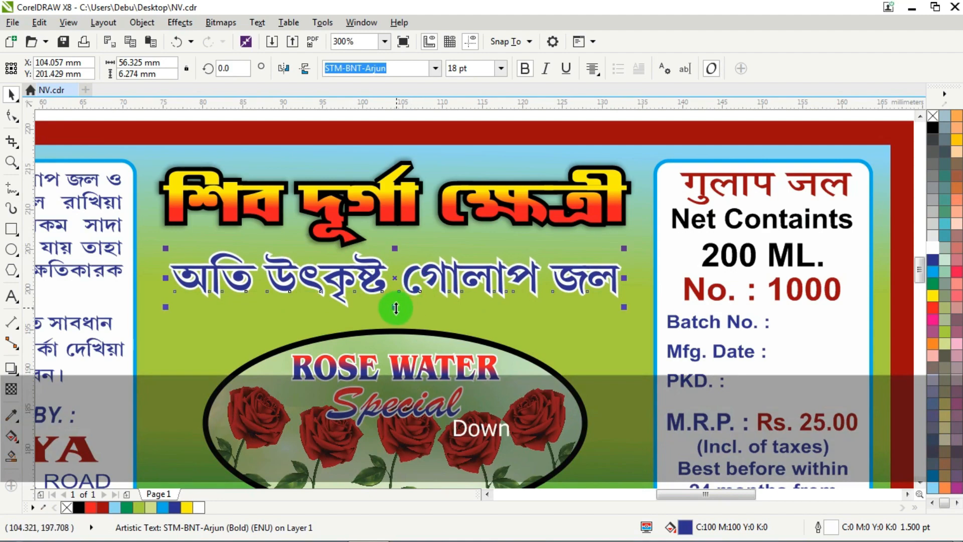
{"action": "left_click_drag", "start_coordinate": [395, 307], "coordinate": [399, 313]}
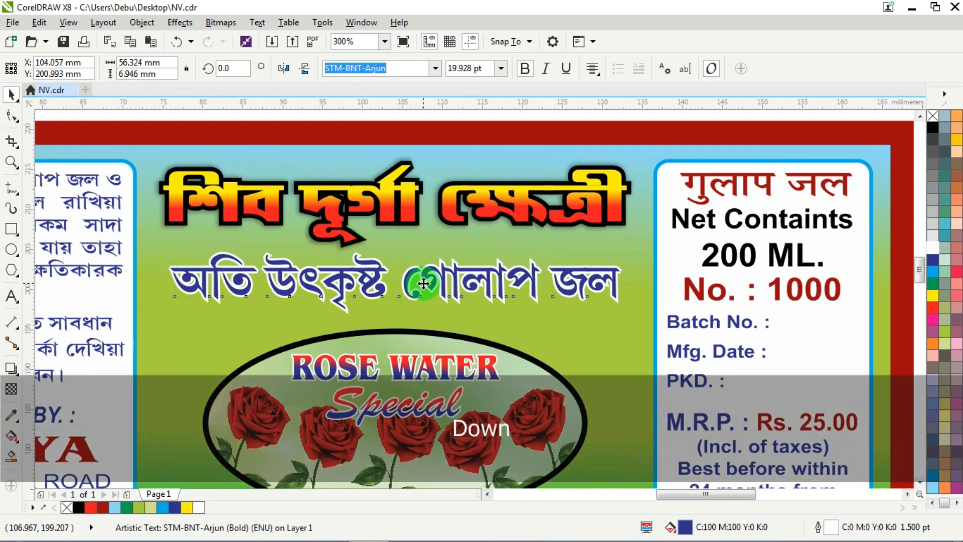
{"action": "left_click_drag", "start_coordinate": [423, 283], "coordinate": [423, 290]}
{"action": "scroll", "coordinate": [444, 274], "scroll_direction": "down", "scroll_amount": 1}
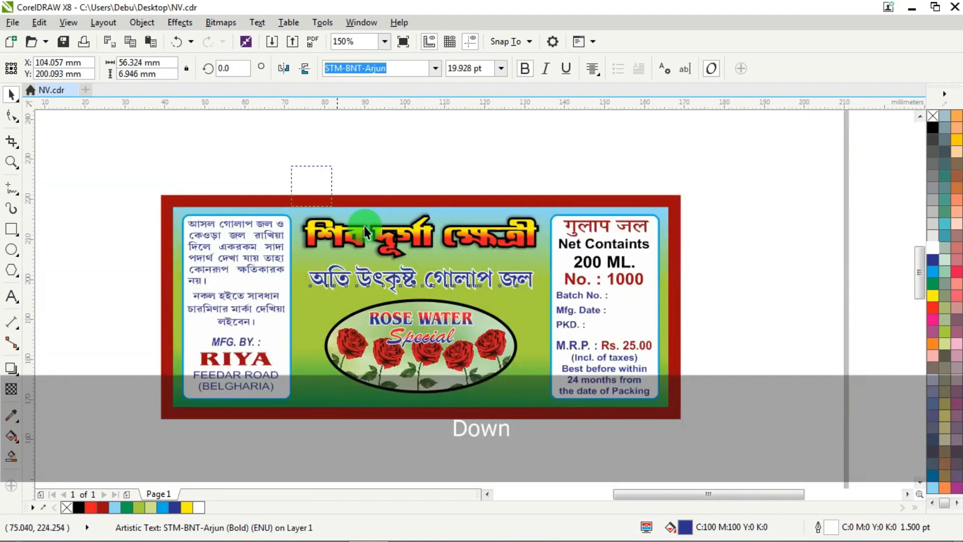
- Stretch the shadowed Bengali heading slightly downward toward the tagline
{"action": "left_click", "coordinate": [409, 253]}
{"action": "scroll", "coordinate": [424, 277], "scroll_direction": "up", "scroll_amount": 1}
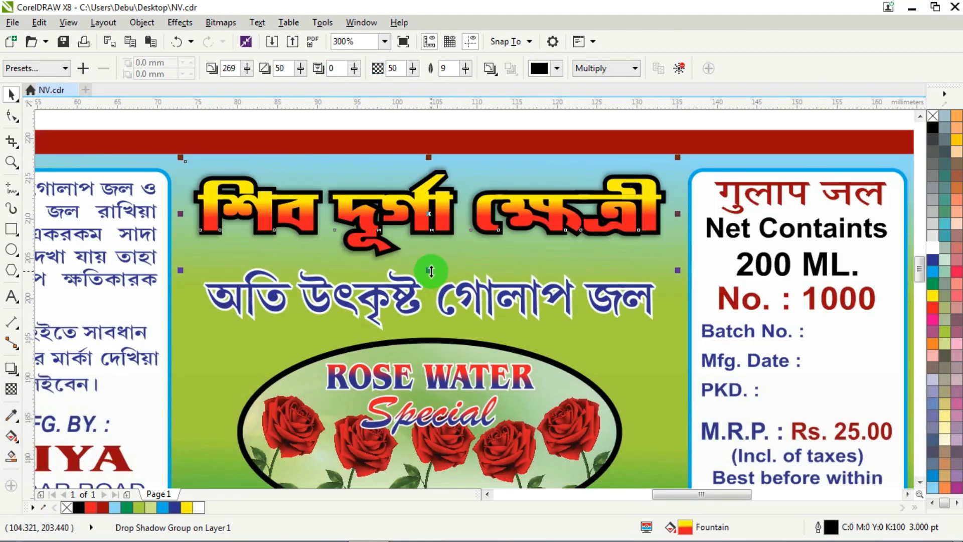
{"action": "left_click_drag", "start_coordinate": [431, 270], "coordinate": [440, 279]}
{"action": "scroll", "coordinate": [440, 278], "scroll_direction": "down", "scroll_amount": 1}
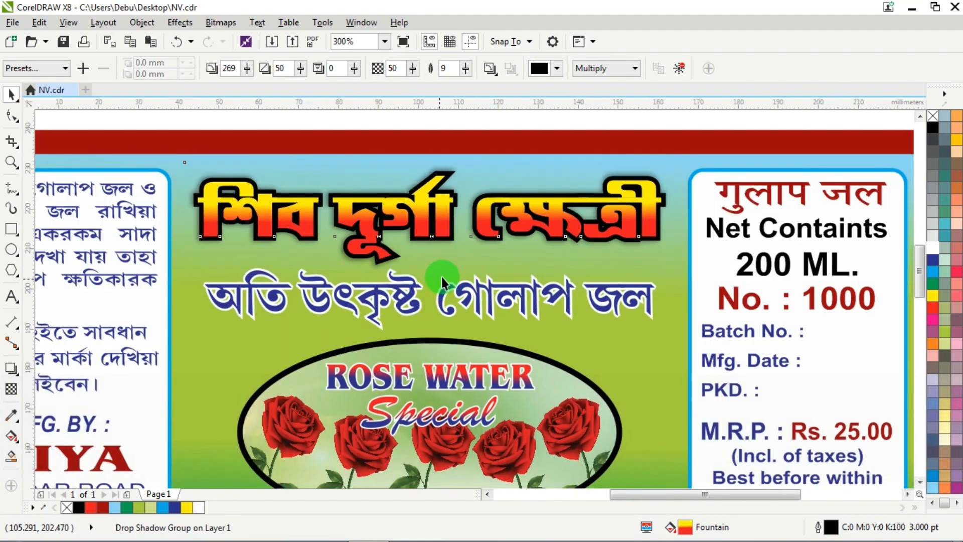
{"action": "left_click", "coordinate": [519, 129]}
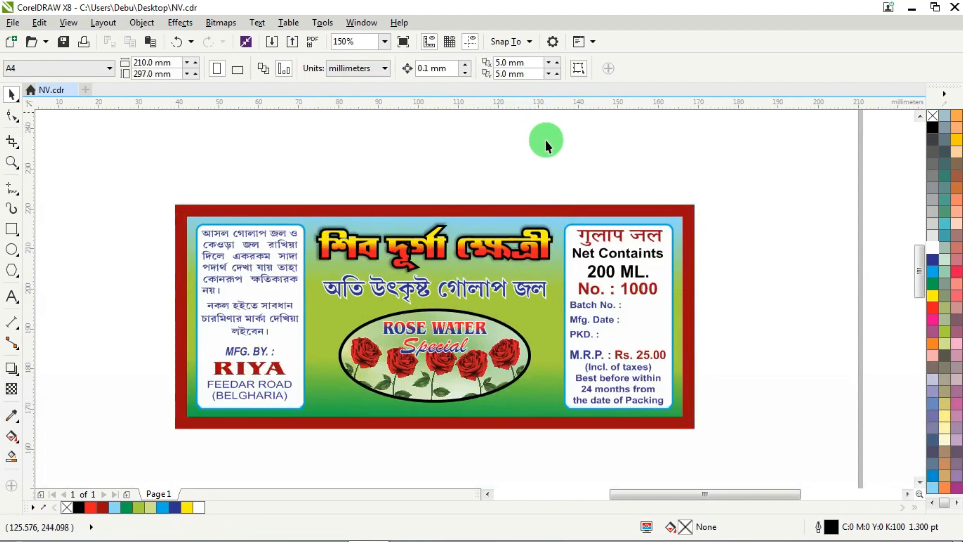
{"action": "scroll", "coordinate": [484, 205], "scroll_direction": "down", "scroll_amount": 1}
{"action": "scroll", "coordinate": [450, 246], "scroll_direction": "up", "scroll_amount": 1}
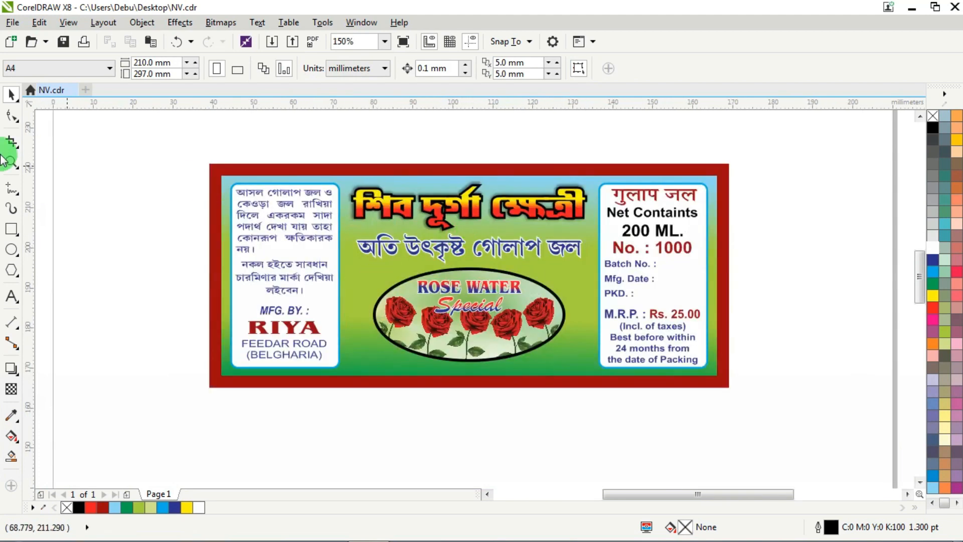